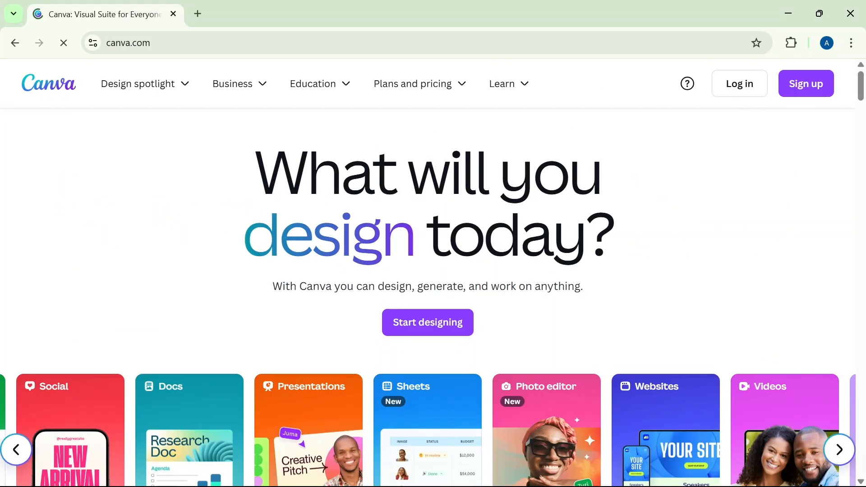
Step: Open the Canva sign-up dialog and choose a sign-up option
{"action": "left_click", "coordinate": [798, 82]}
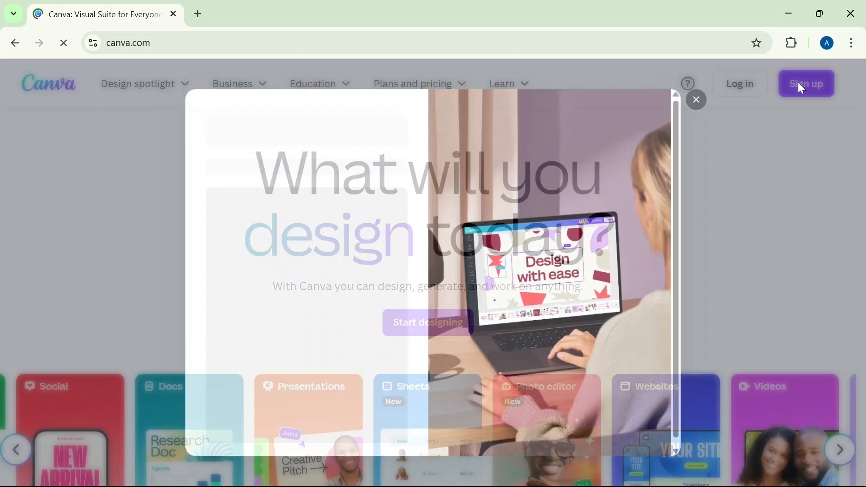
{"action": "left_click", "coordinate": [367, 216]}
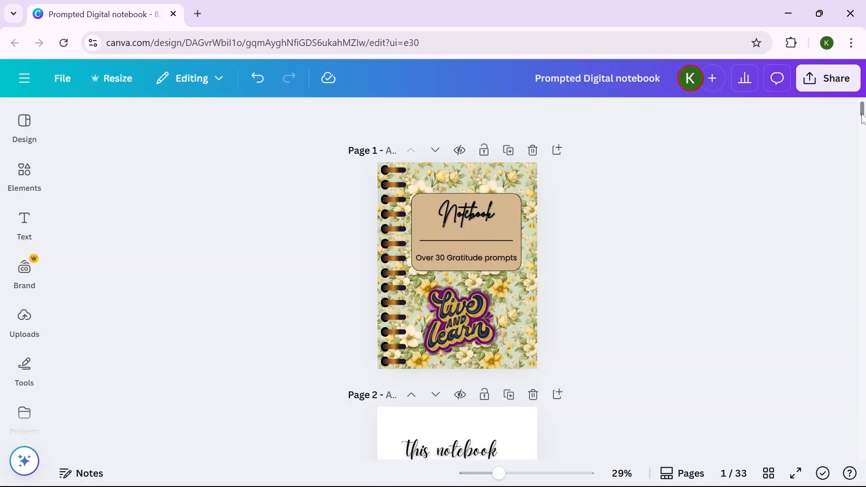
Step: Look through all pages of the Prompted Digital notebook design in grid view and return to its cover
{"action": "left_click_drag", "start_coordinate": [860, 122], "coordinate": [861, 413]}
{"action": "left_click", "coordinate": [769, 474]}
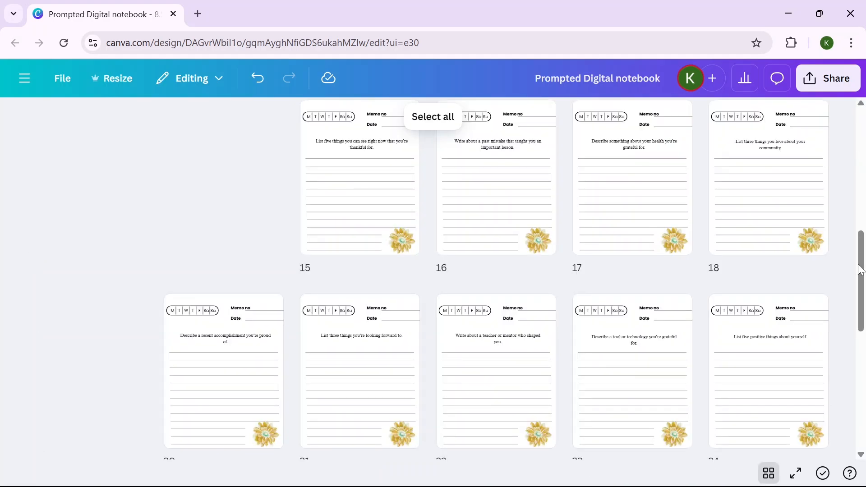
{"action": "left_click_drag", "start_coordinate": [861, 269], "coordinate": [860, 129]}
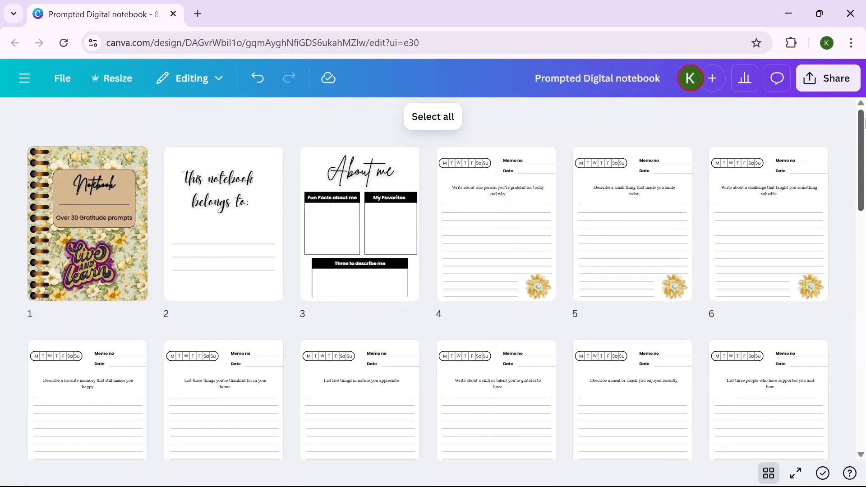
{"action": "left_click_drag", "start_coordinate": [861, 196], "coordinate": [862, 120]}
Step: Open canva.com in a new browser tab and go to its template gallery
{"action": "key", "text": "ctrl+t"}
{"action": "type", "text": "CA"}
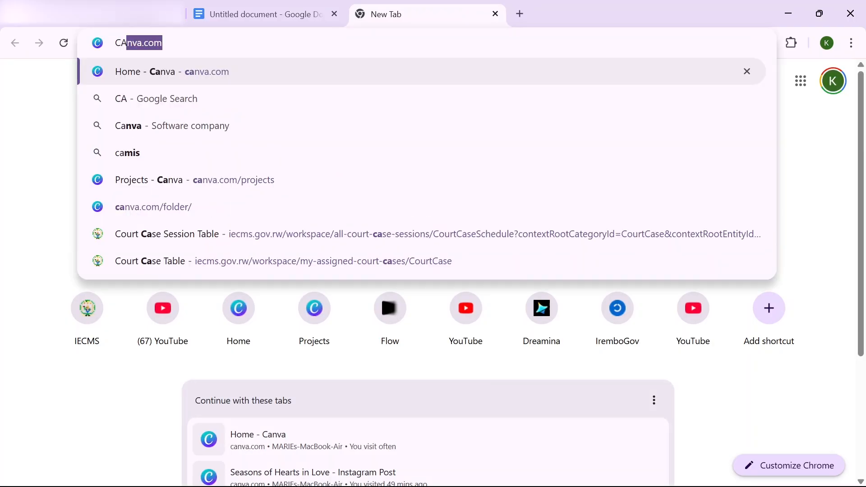
{"action": "type", "text": "NVA.CO"}
{"action": "key", "text": "Return"}
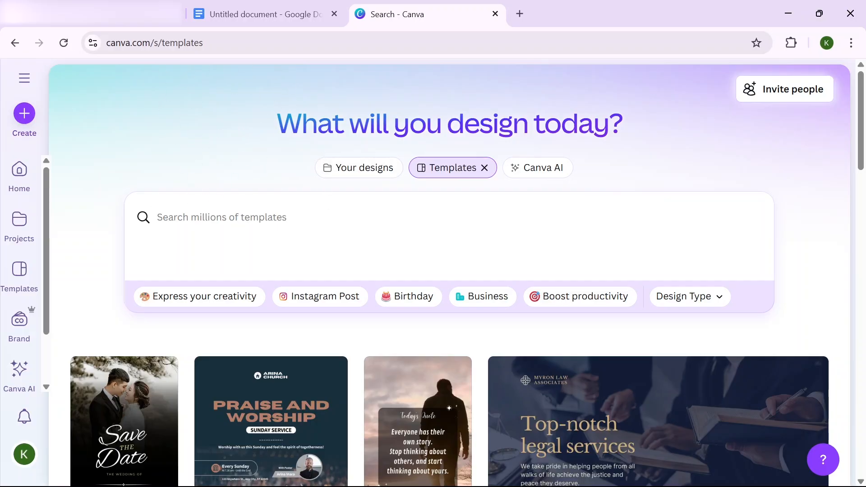
Step: Search the templates for "Digital notebook" and look over the notebook cover designs
{"action": "left_click", "coordinate": [234, 217]}
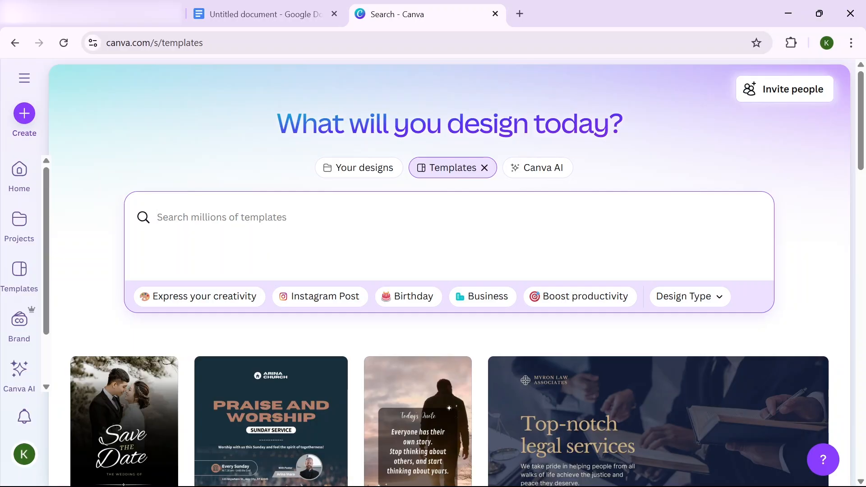
{"action": "type", "text": "Digital notebook"}
{"action": "key", "text": "Return"}
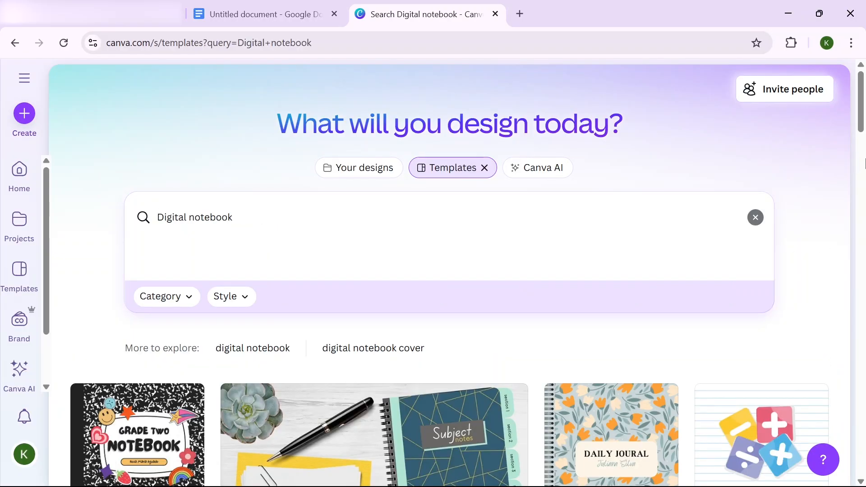
{"action": "left_click_drag", "start_coordinate": [862, 108], "coordinate": [862, 134]}
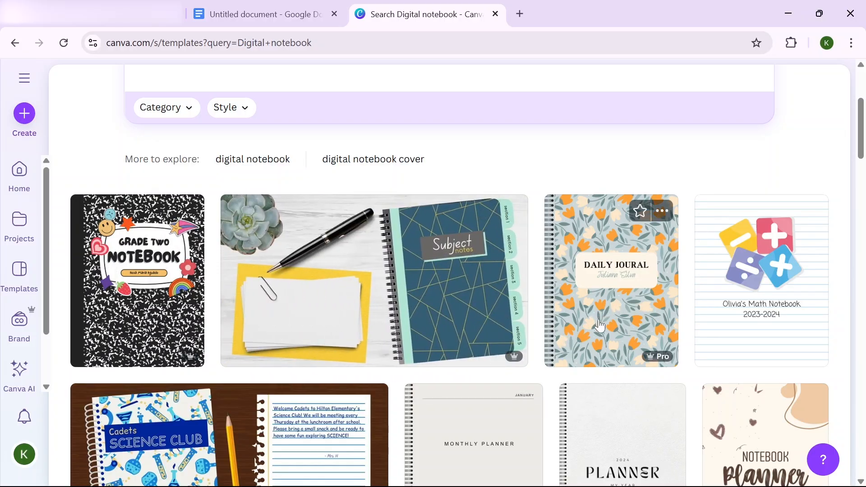
{"action": "left_click_drag", "start_coordinate": [862, 111], "coordinate": [858, 63]}
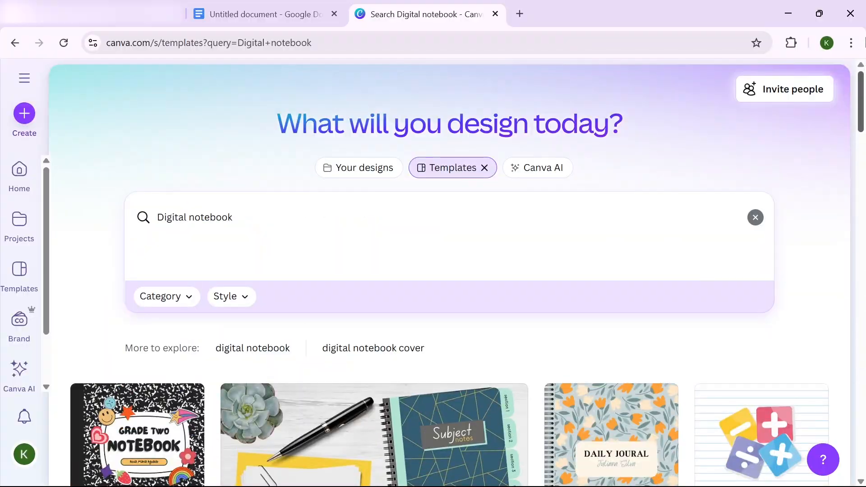
Step: Create a new custom-size design 8.5 in wide and 11 in high
{"action": "left_click", "coordinate": [28, 119]}
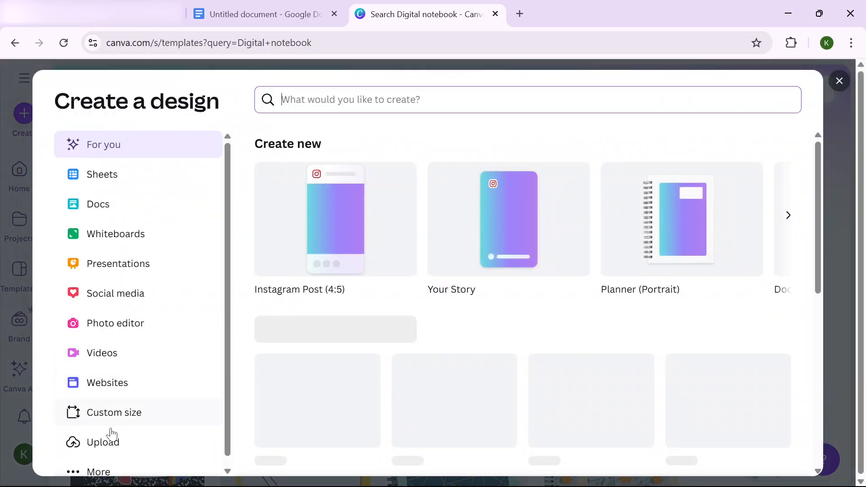
{"action": "left_click", "coordinate": [112, 418]}
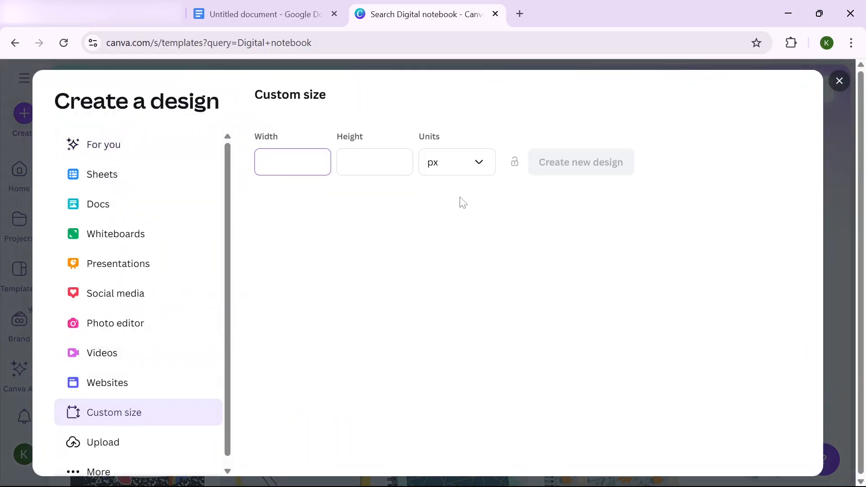
{"action": "left_click", "coordinate": [477, 164]}
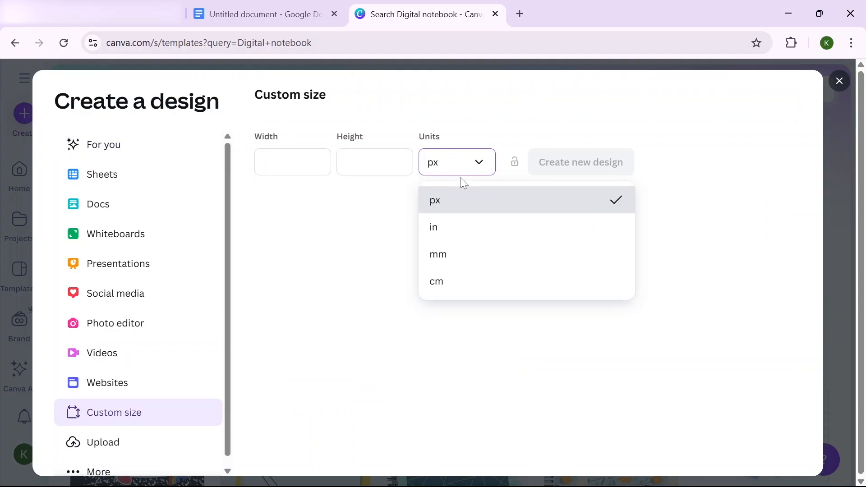
{"action": "left_click", "coordinate": [433, 230]}
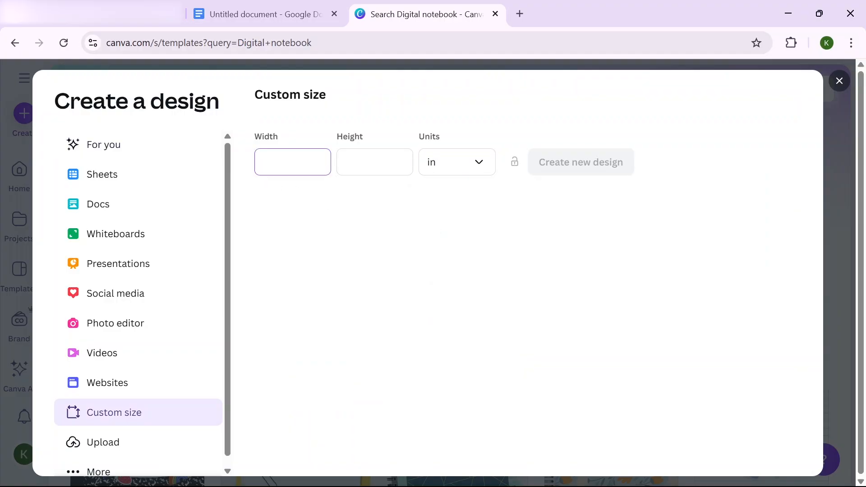
{"action": "type", "text": "8.5"}
{"action": "key", "text": "Tab"}
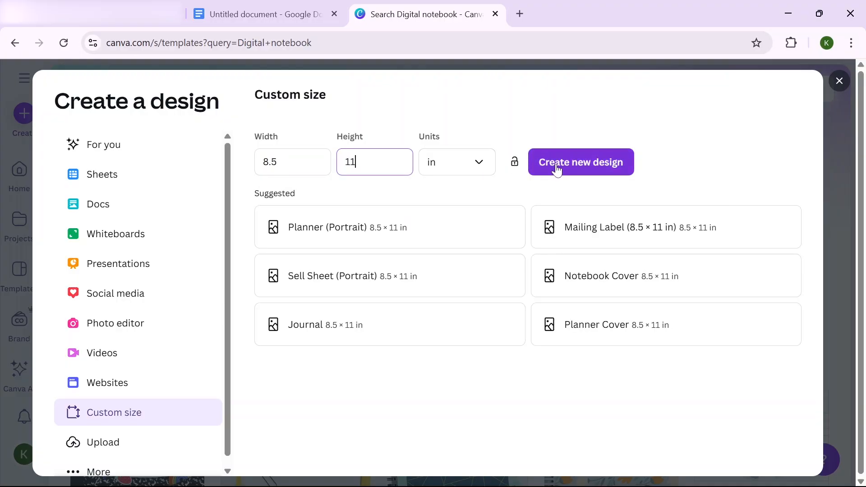
{"action": "left_click", "coordinate": [557, 167]}
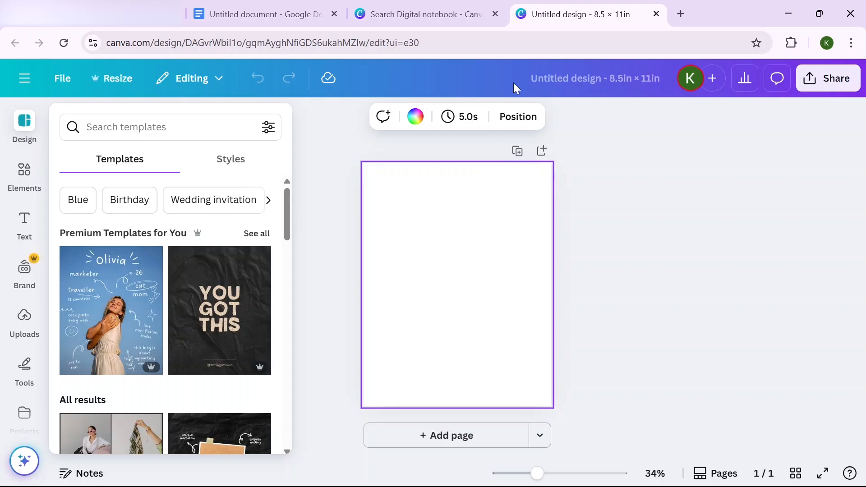
Step: Name the design "Prompted Digital notebook"
{"action": "left_click", "coordinate": [545, 75]}
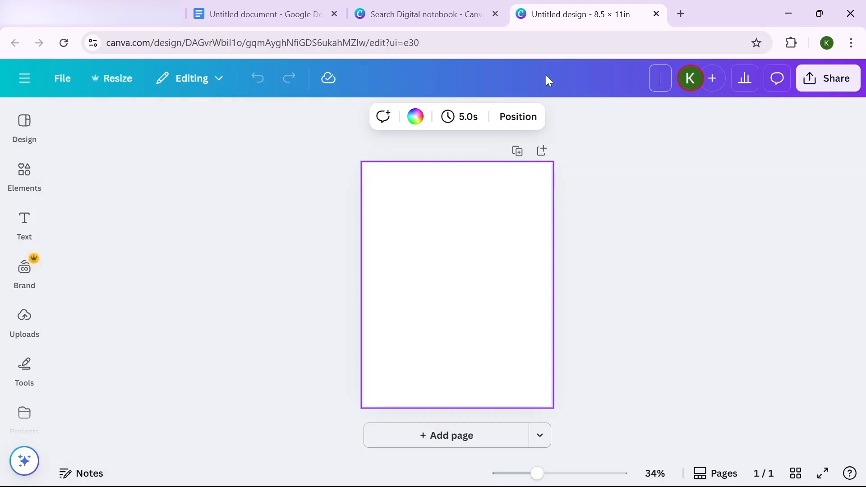
{"action": "type", "text": "Digital notebook"}
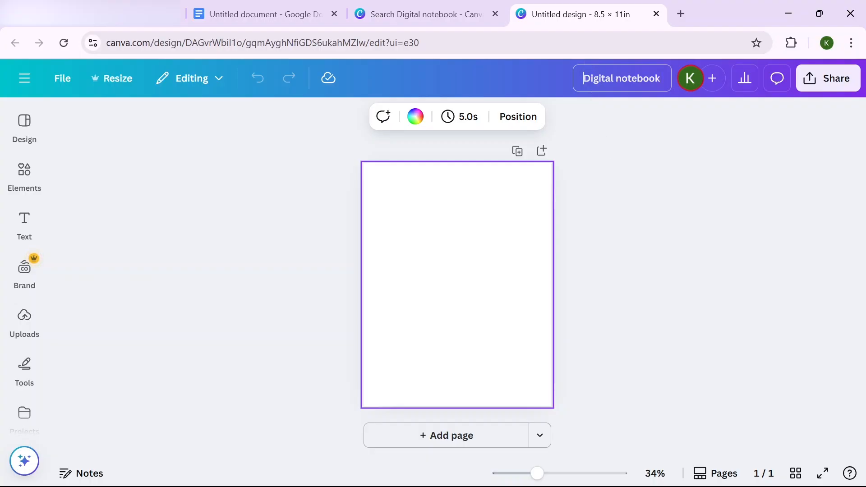
{"action": "type", "text": "Prompted"}
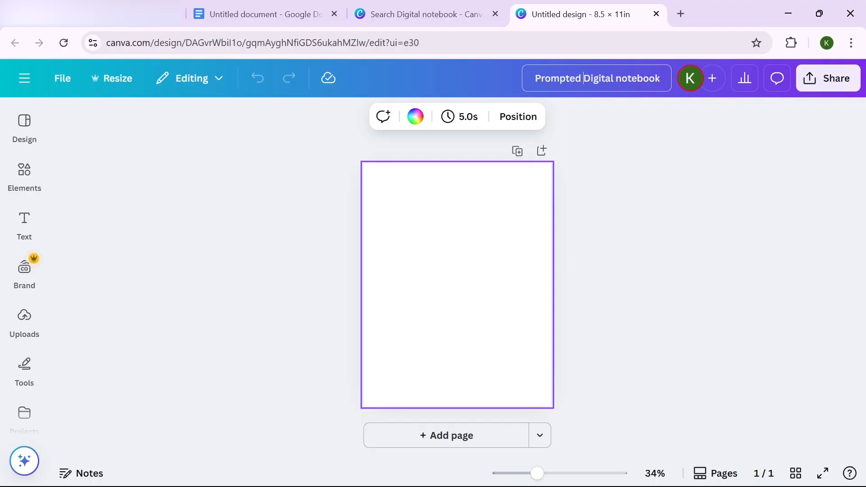
{"action": "key", "text": "Return"}
{"action": "left_click", "coordinate": [488, 313]}
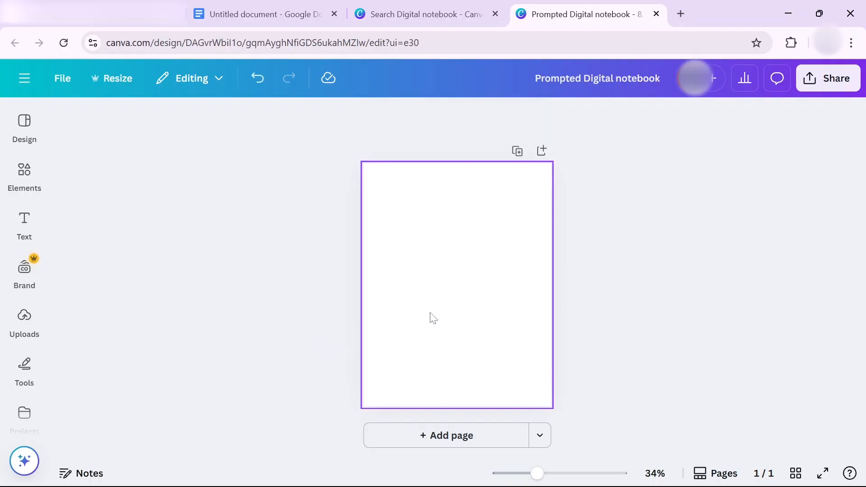
Step: Search the elements for "Vintage floral background." and browse all matching graphics
{"action": "left_click", "coordinate": [431, 316]}
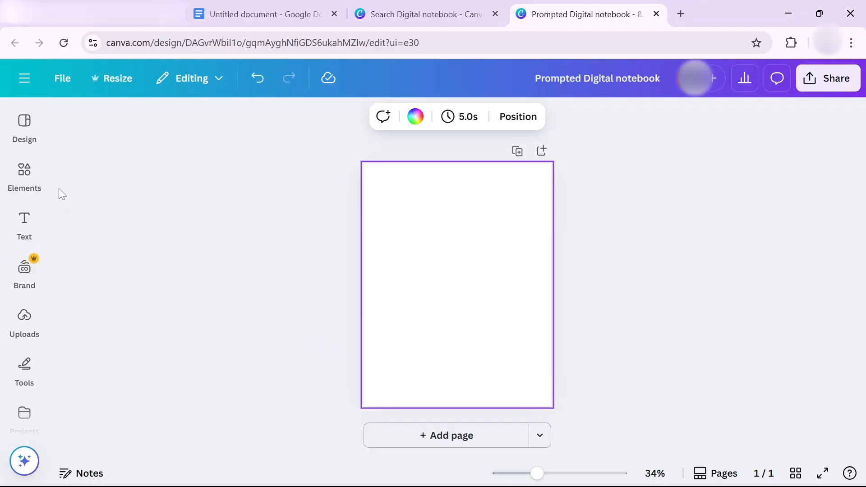
{"action": "left_click", "coordinate": [19, 180]}
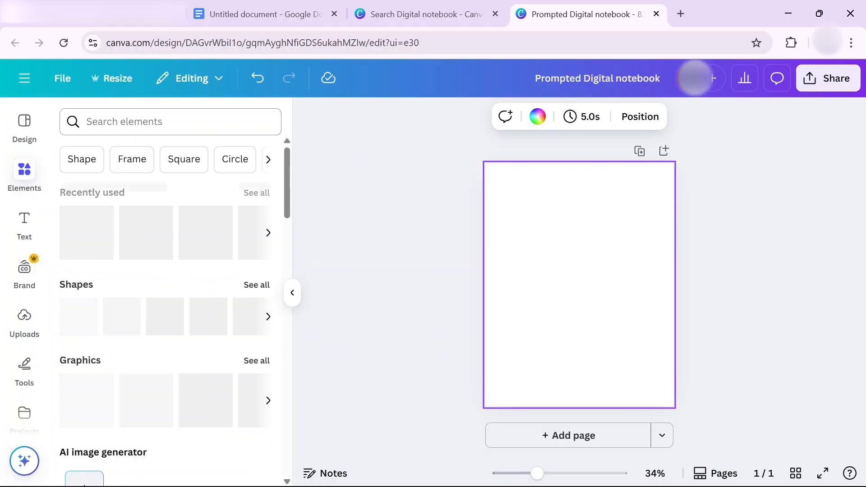
{"action": "left_click", "coordinate": [176, 122]}
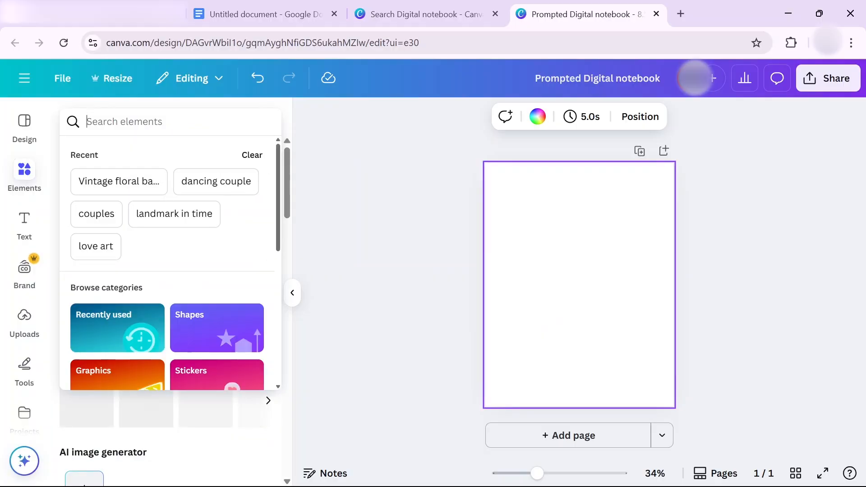
{"action": "left_click", "coordinate": [137, 180]}
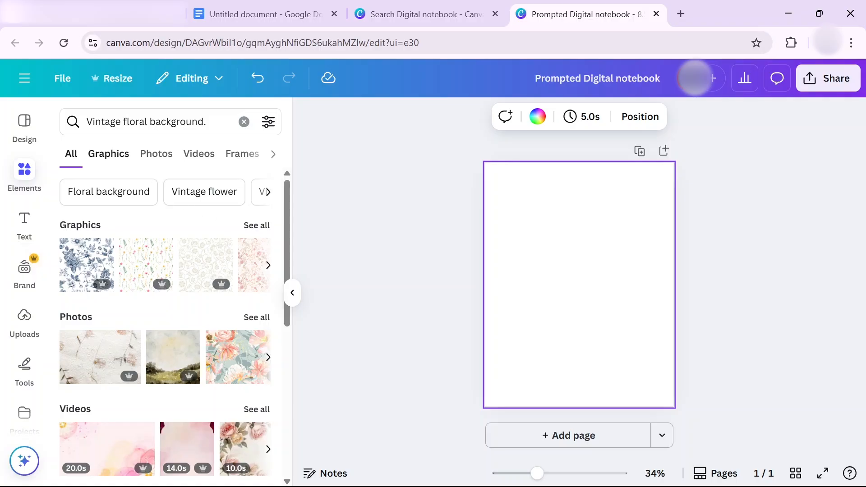
{"action": "left_click", "coordinate": [257, 225]}
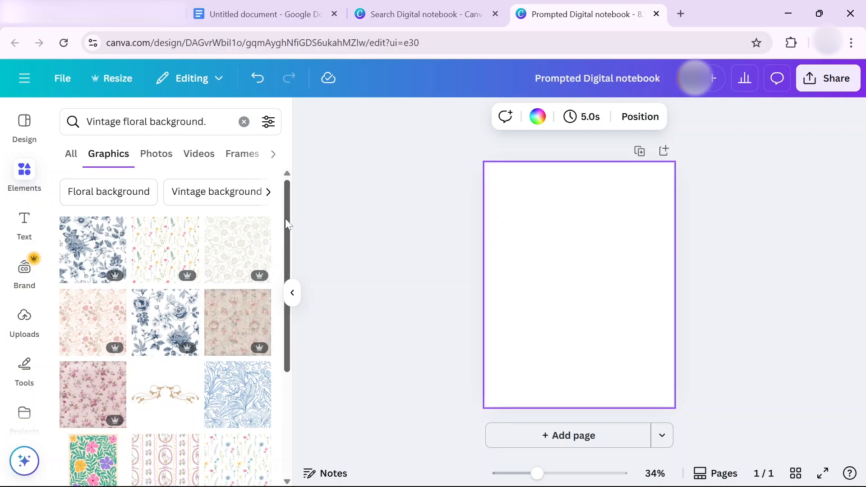
{"action": "left_click_drag", "start_coordinate": [285, 236], "coordinate": [285, 376]}
{"action": "scroll", "coordinate": [266, 401], "scroll_direction": "down", "scroll_amount": 2}
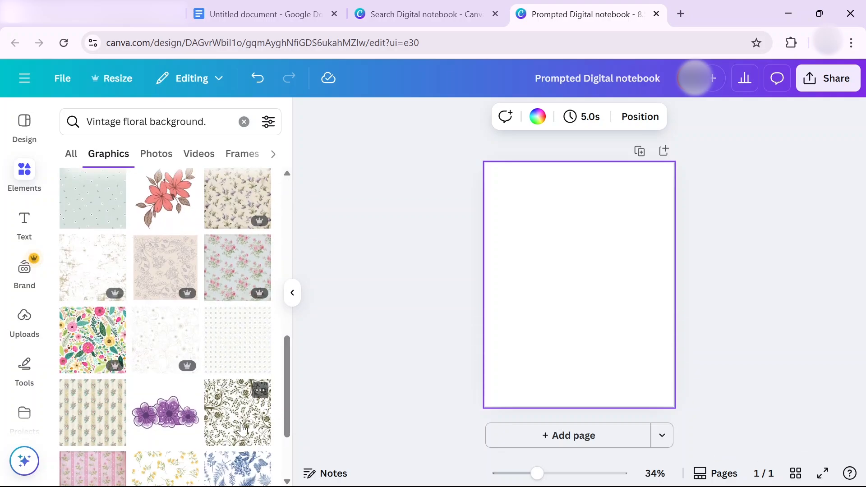
Step: From graphics similar to the free Abstract Floral Background, add the green pattern with yellow flowers and place it in the page's top-left corner
{"action": "left_click", "coordinate": [260, 390]}
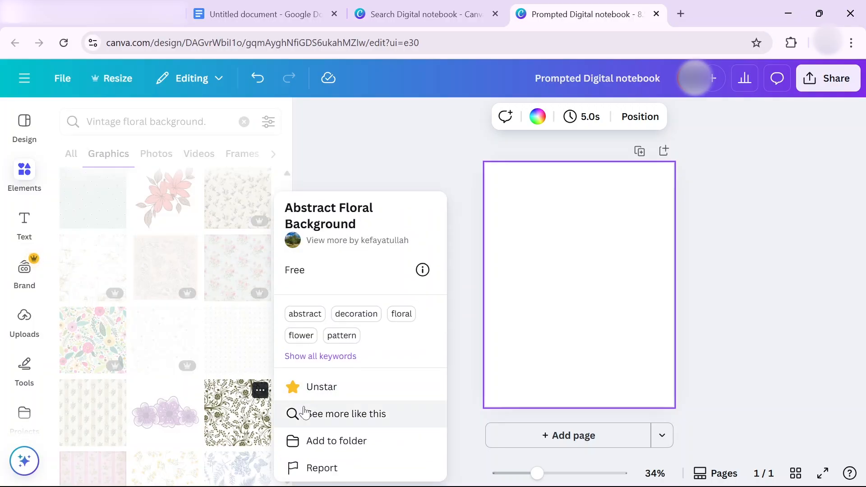
{"action": "left_click", "coordinate": [304, 413]}
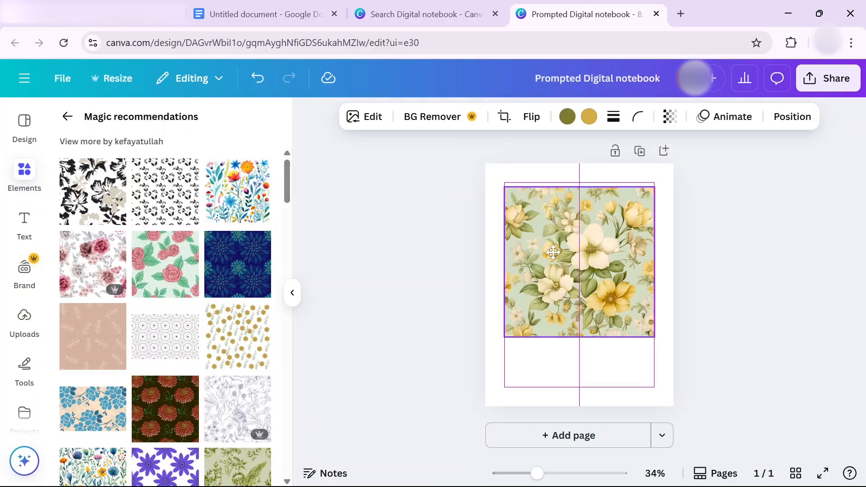
{"action": "left_click_drag", "start_coordinate": [557, 251], "coordinate": [538, 223]}
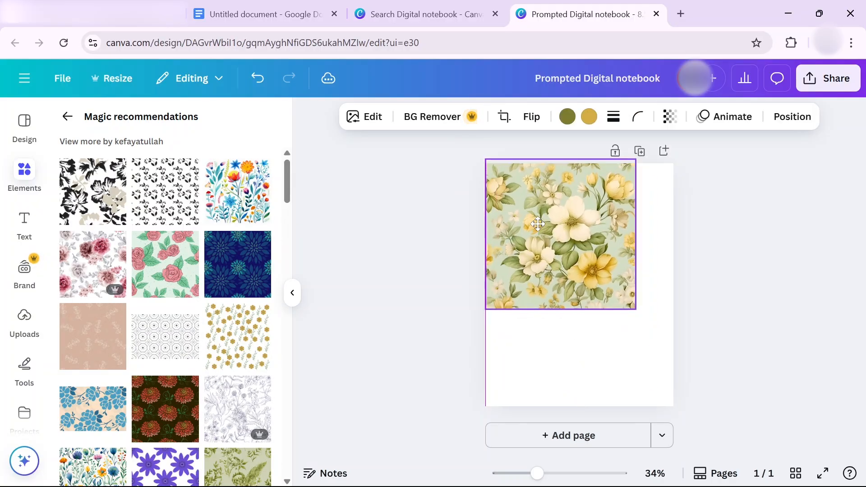
{"action": "left_click", "coordinate": [700, 299]}
{"action": "left_click", "coordinate": [572, 297]}
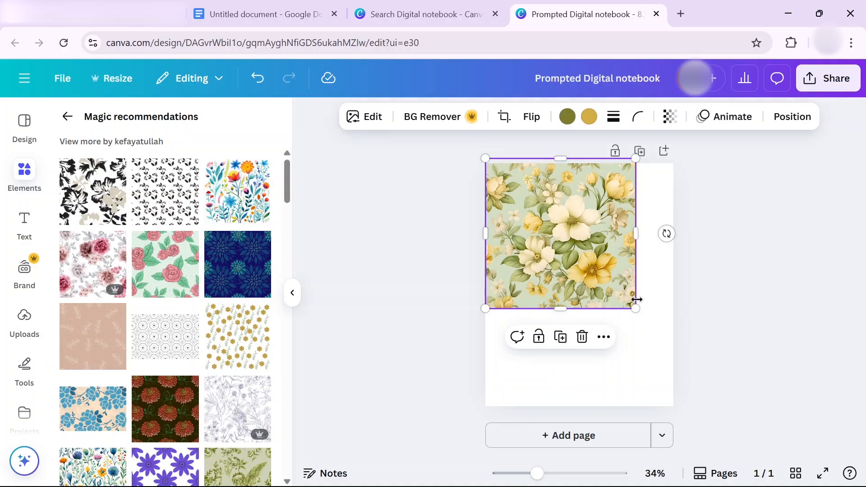
Step: Try enlarging the floral pattern from its lower-right corner to cover the page, and undo the resize
{"action": "left_click_drag", "start_coordinate": [636, 308], "coordinate": [721, 449]}
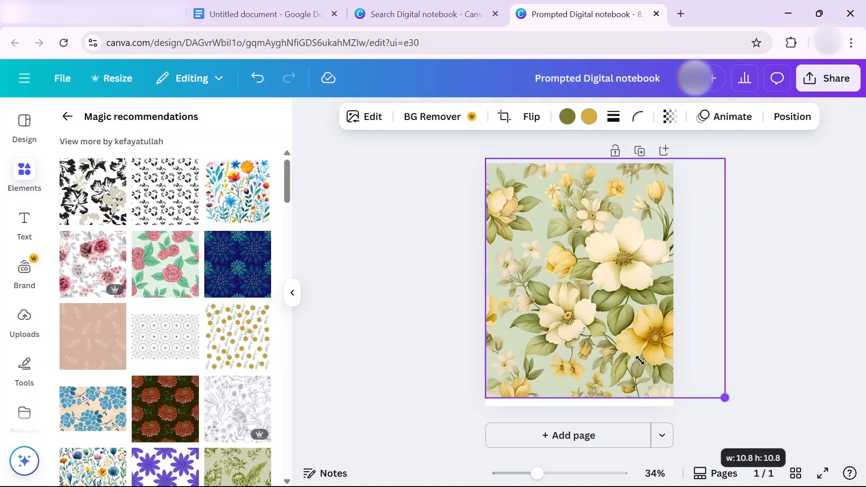
{"action": "mouse_move", "coordinate": [639, 360]}
{"action": "left_mouse_down"}
{"action": "mouse_move", "coordinate": [632, 355]}
{"action": "mouse_move", "coordinate": [637, 363]}
{"action": "left_mouse_up"}
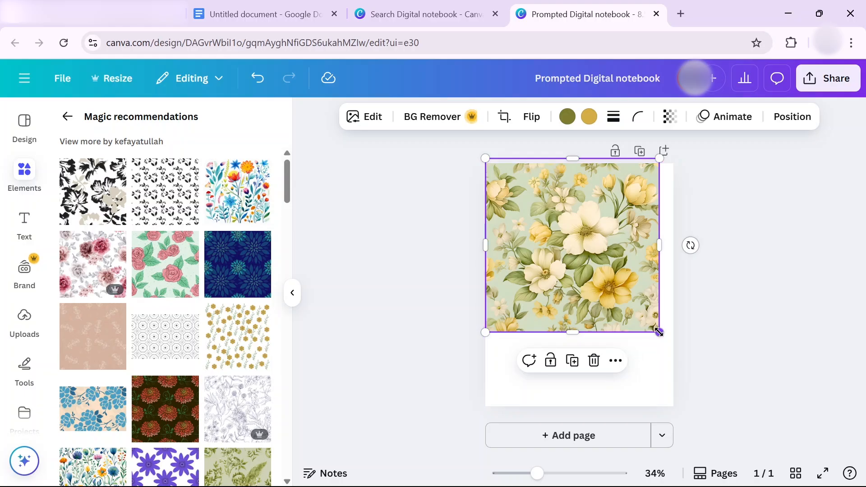
{"action": "key", "text": "ctrl+z"}
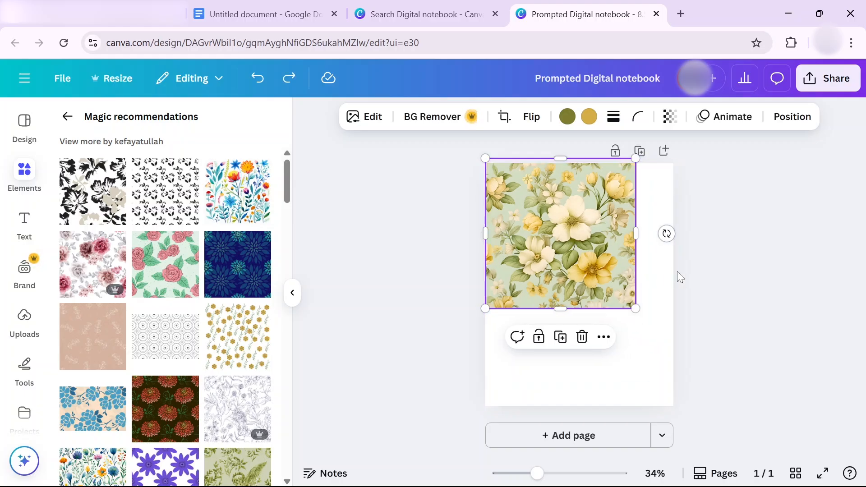
{"action": "left_click", "coordinate": [677, 271]}
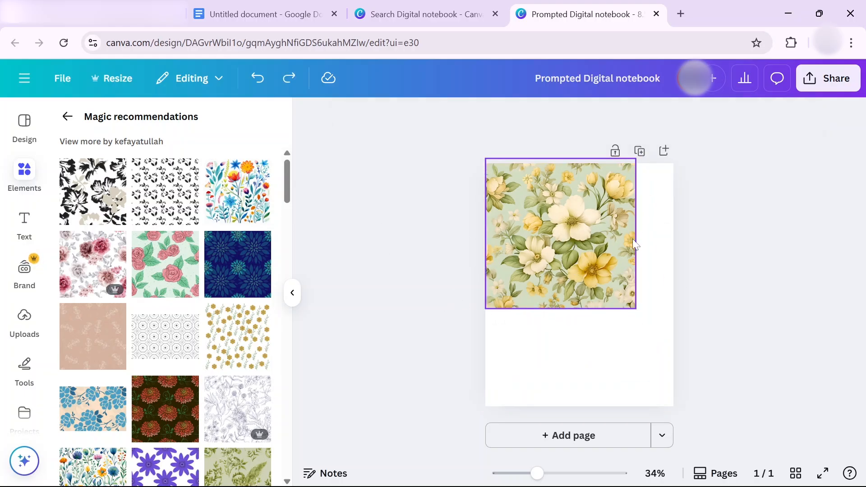
{"action": "left_click", "coordinate": [587, 243]}
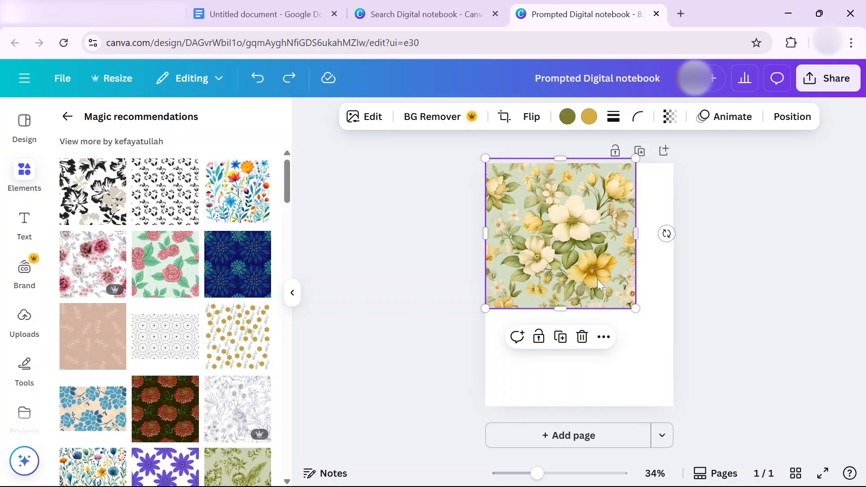
Step: Try setting the floral pattern as the page background, and undo it
{"action": "left_click", "coordinate": [603, 336]}
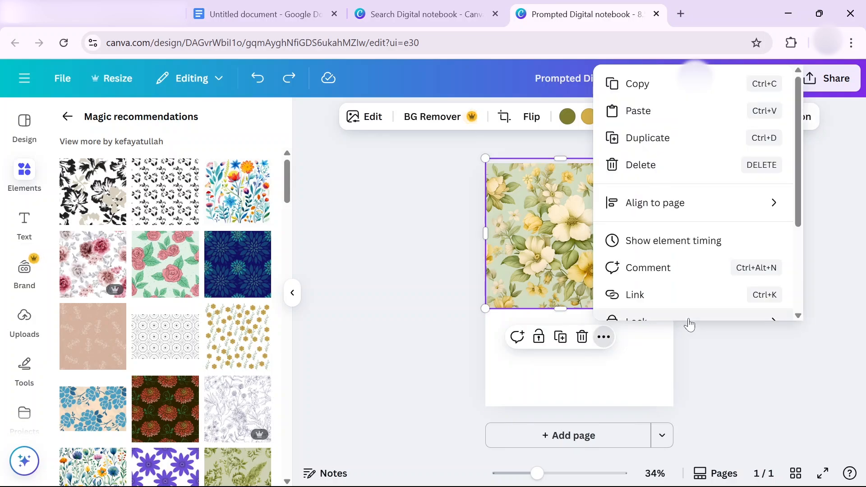
{"action": "scroll", "coordinate": [738, 277], "scroll_direction": "down", "scroll_amount": 3}
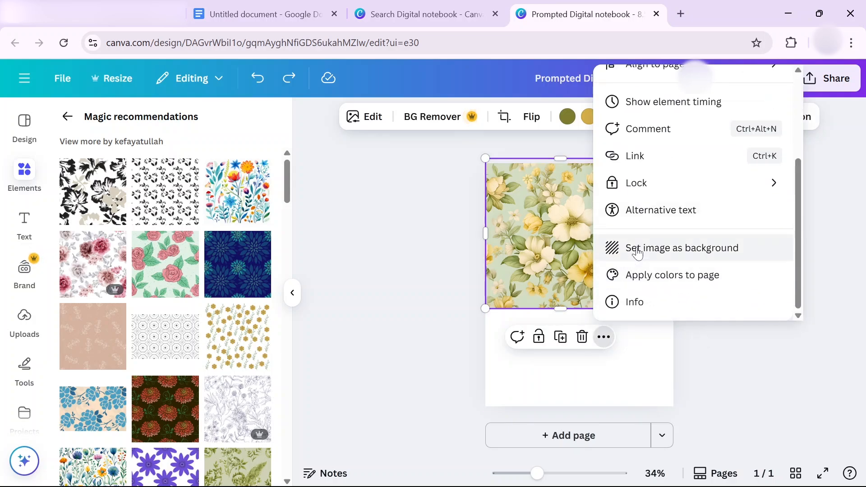
{"action": "left_click", "coordinate": [637, 249]}
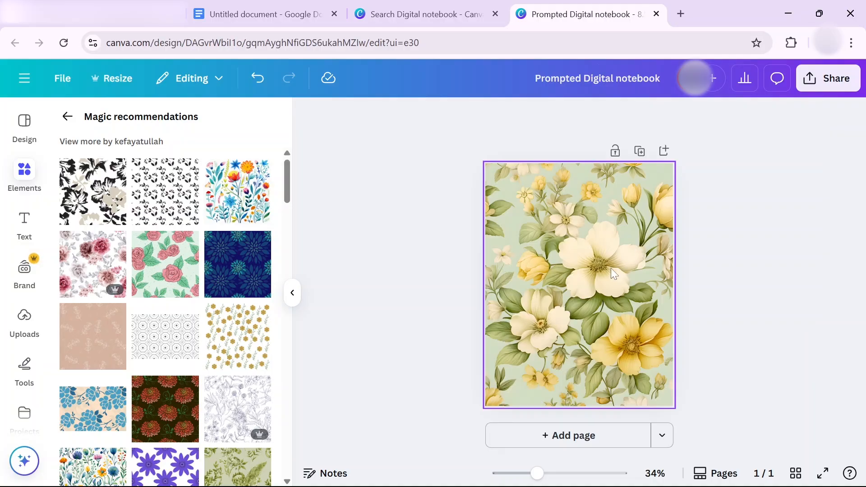
{"action": "key", "text": "ctrl+z"}
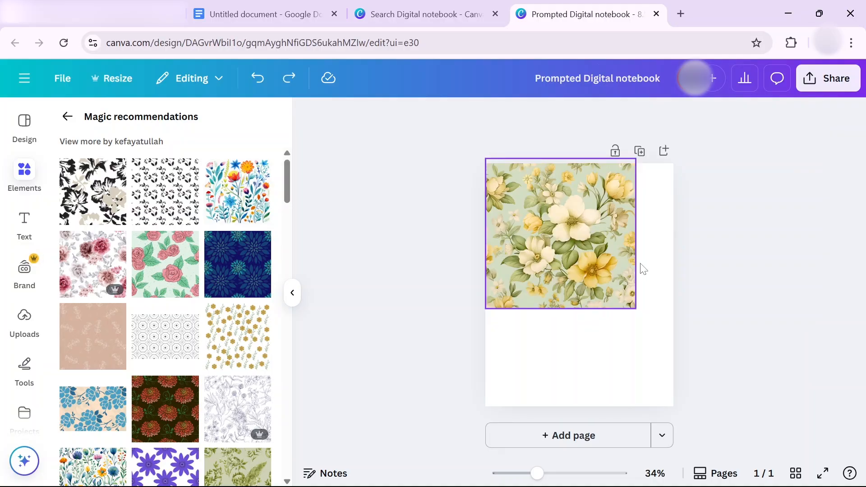
Step: Shrink the floral pattern to about 3.86 in square and tile copies of it across the page's top row
{"action": "left_click", "coordinate": [621, 291]}
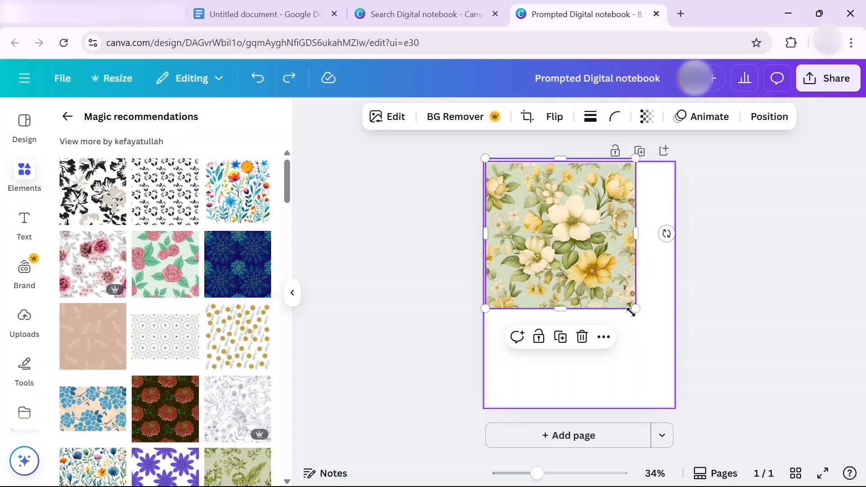
{"action": "left_click_drag", "start_coordinate": [633, 310], "coordinate": [570, 243]}
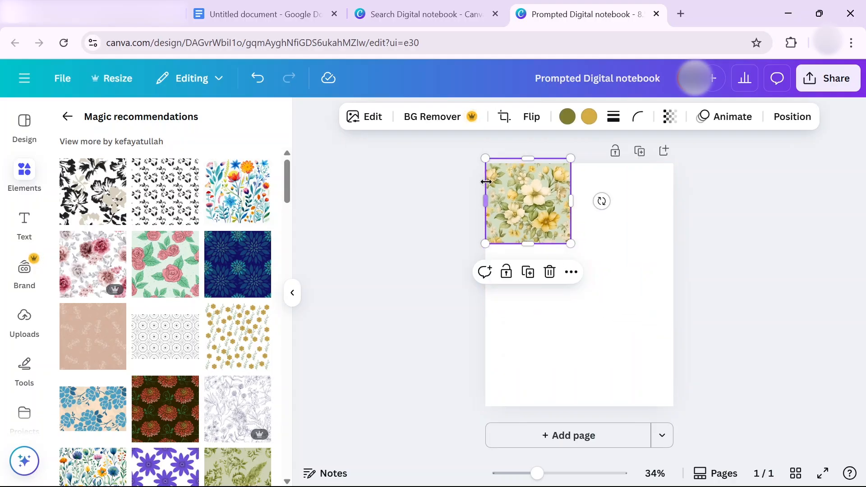
{"action": "left_click_drag", "start_coordinate": [502, 183], "coordinate": [605, 193]}
{"action": "key", "text": "ctrl+d"}
{"action": "left_click", "coordinate": [535, 367]}
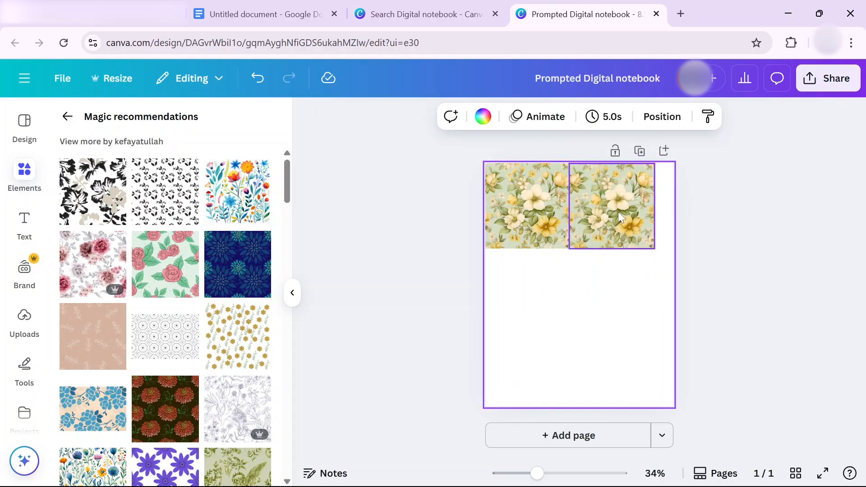
{"action": "left_click", "coordinate": [630, 208]}
{"action": "left_click", "coordinate": [612, 277]}
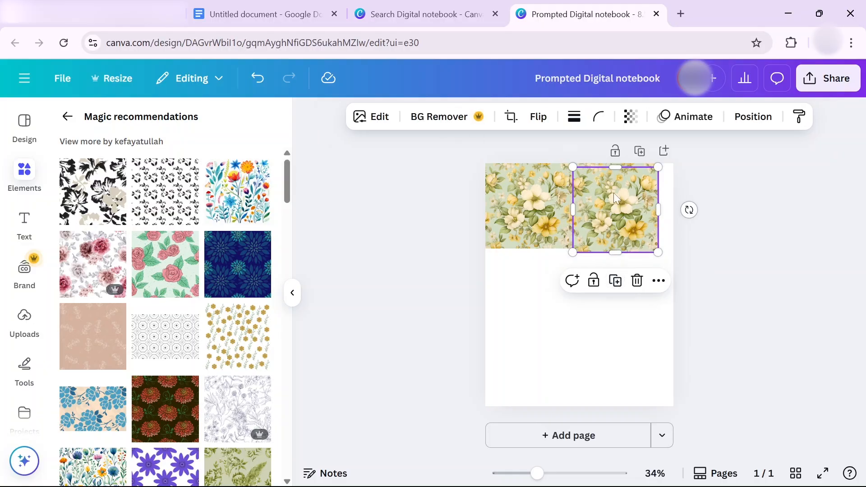
{"action": "left_click_drag", "start_coordinate": [620, 193], "coordinate": [678, 188]}
Step: Duplicate the floral tiles and line the copies up edge to edge in a second row below the first
{"action": "left_click", "coordinate": [534, 211]}
{"action": "left_click", "coordinate": [527, 276]}
{"action": "left_click_drag", "start_coordinate": [539, 208], "coordinate": [616, 280]}
{"action": "left_click", "coordinate": [605, 311]}
{"action": "left_click", "coordinate": [535, 289]}
{"action": "left_click", "coordinate": [527, 220]}
Step: Fill the page's bottom row with further copies of the floral tile so that no white area is left
{"action": "left_click_drag", "start_coordinate": [698, 293], "coordinate": [489, 376]}
{"action": "left_click", "coordinate": [608, 289]}
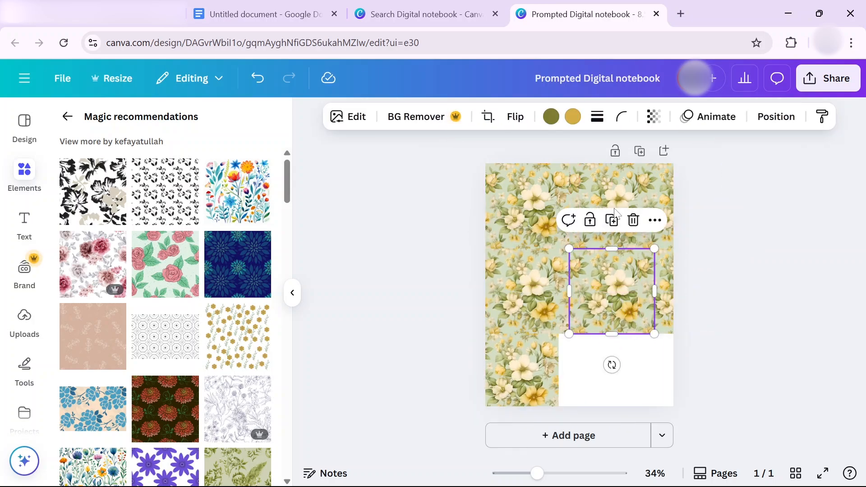
{"action": "key", "text": "ctrl+d"}
{"action": "left_click_drag", "start_coordinate": [608, 290], "coordinate": [686, 361]}
{"action": "left_click", "coordinate": [734, 337]}
{"action": "left_click", "coordinate": [608, 356]}
{"action": "key", "text": "ctrl+d"}
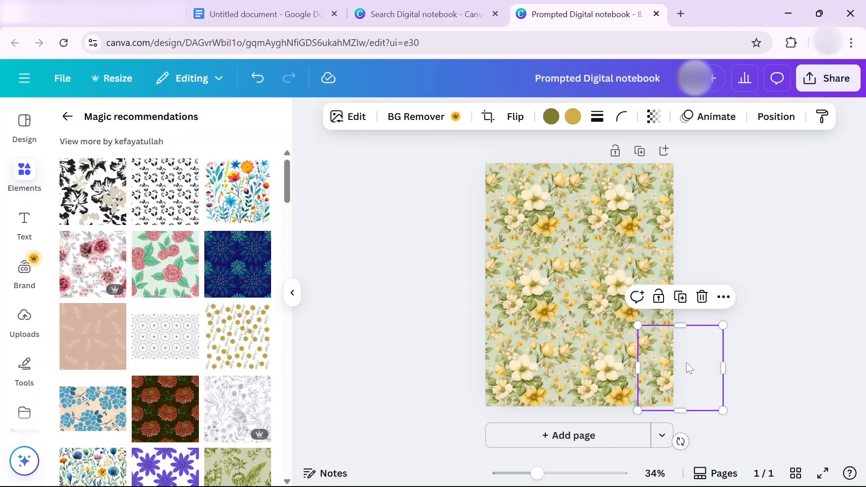
{"action": "left_click", "coordinate": [743, 237]}
Step: Group all the floral tiles on the page into one object and lock the group
{"action": "left_click_drag", "start_coordinate": [638, 237], "coordinate": [546, 232]}
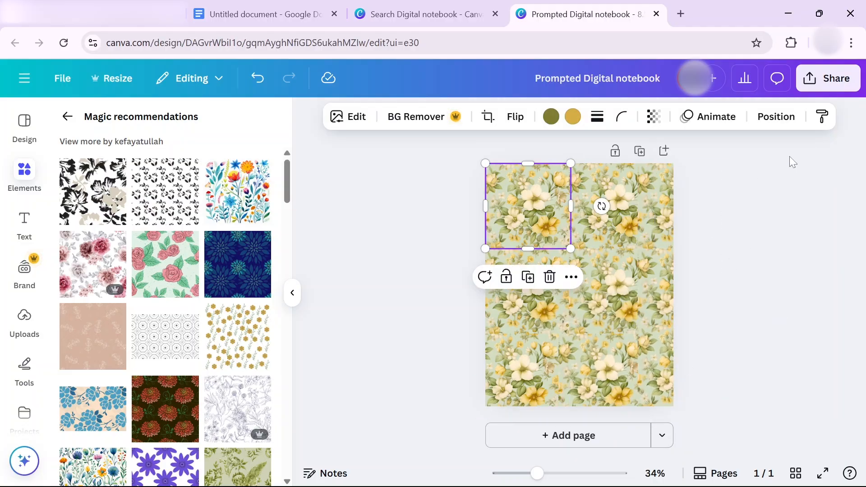
{"action": "left_click", "coordinate": [775, 117]}
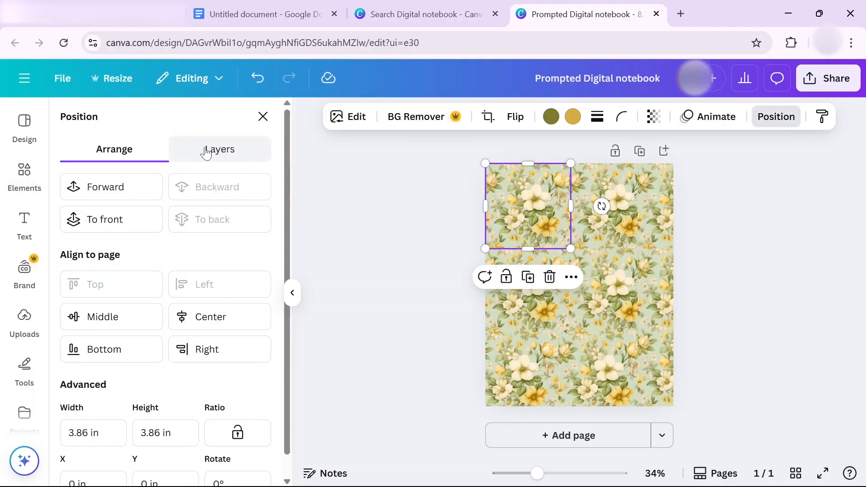
{"action": "left_click", "coordinate": [220, 148]}
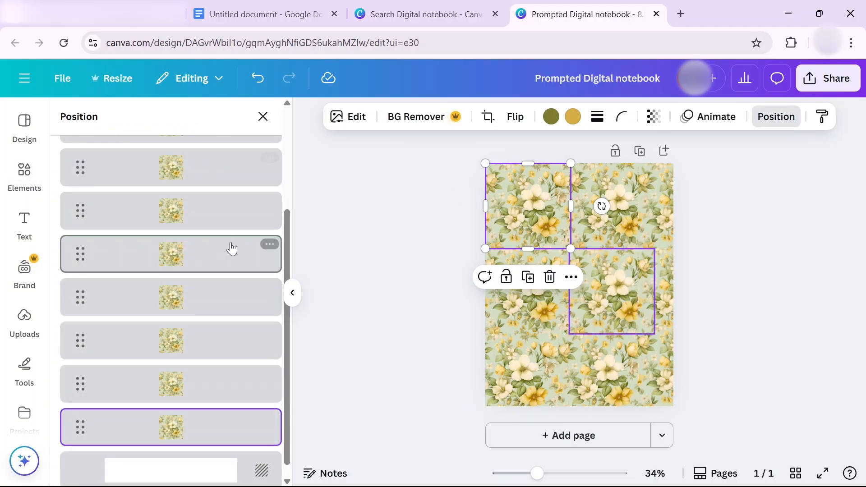
{"action": "scroll", "coordinate": [230, 248], "scroll_direction": "up", "scroll_amount": 5}
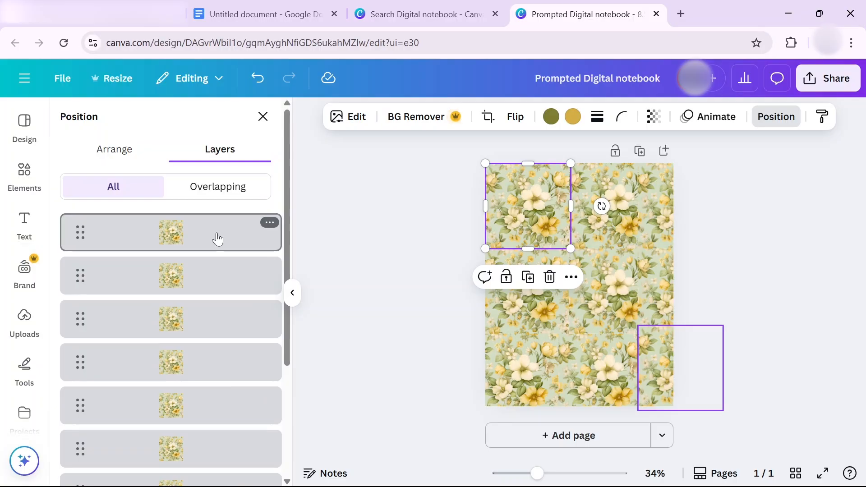
{"action": "key", "text": "shift"}
{"action": "key", "text": "ctrl+a"}
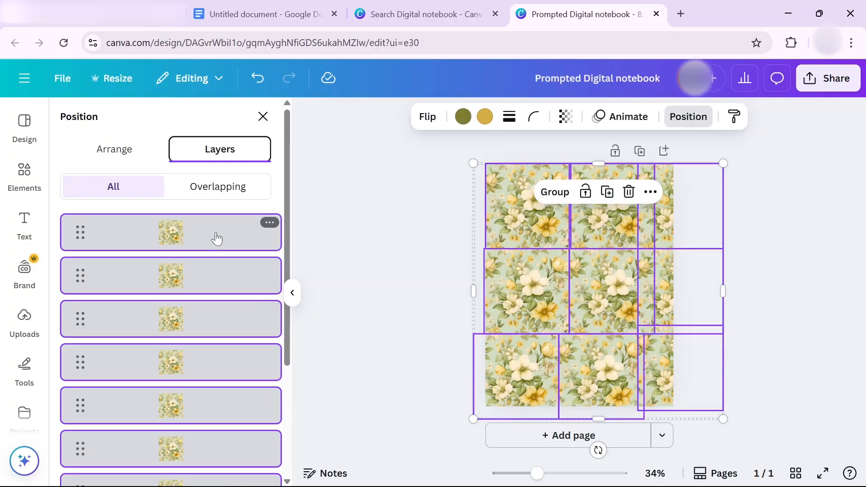
{"action": "left_click", "coordinate": [540, 191]}
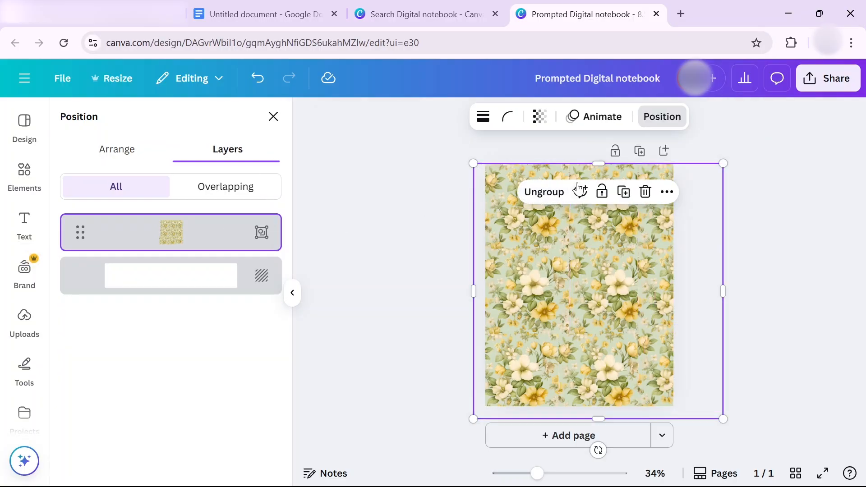
{"action": "left_click", "coordinate": [602, 192]}
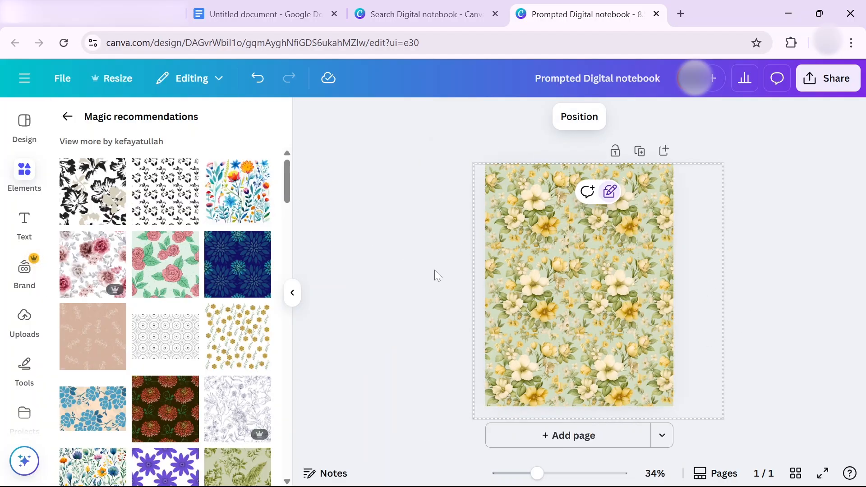
{"action": "left_click", "coordinate": [407, 269]}
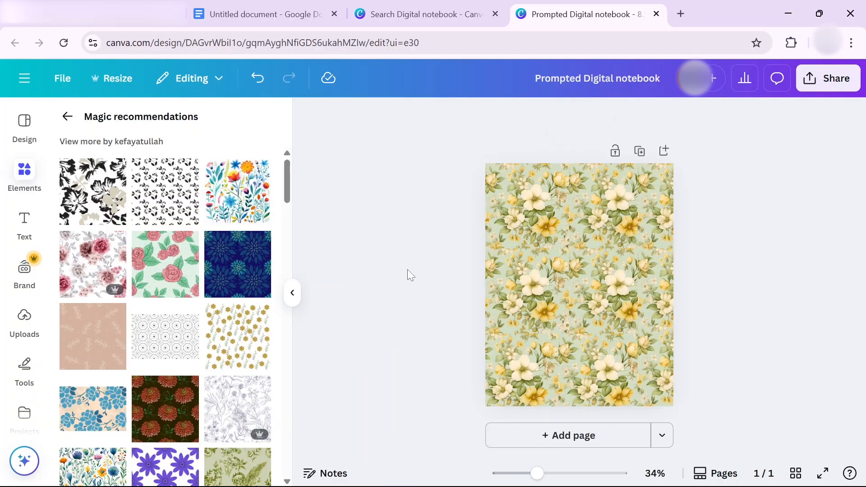
Step: Search the elements for "spiral" and add the free vertical notebook ring binding graphic to the page
{"action": "left_click", "coordinate": [562, 251]}
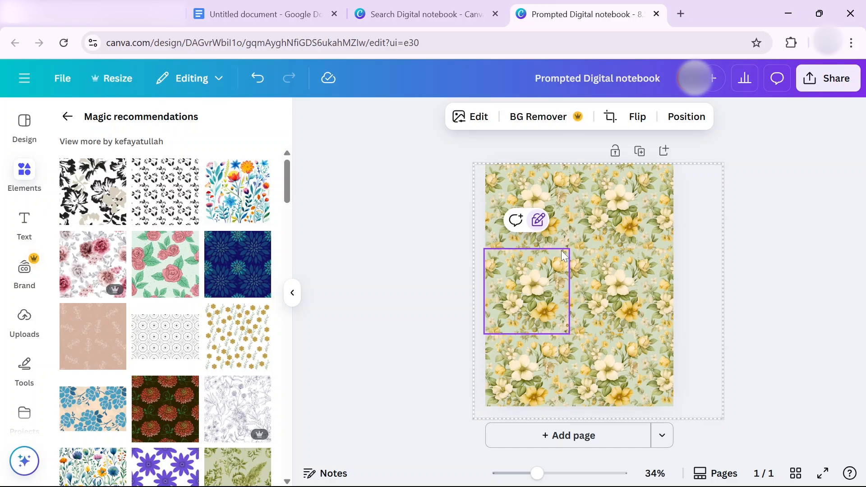
{"action": "left_click", "coordinate": [25, 173]}
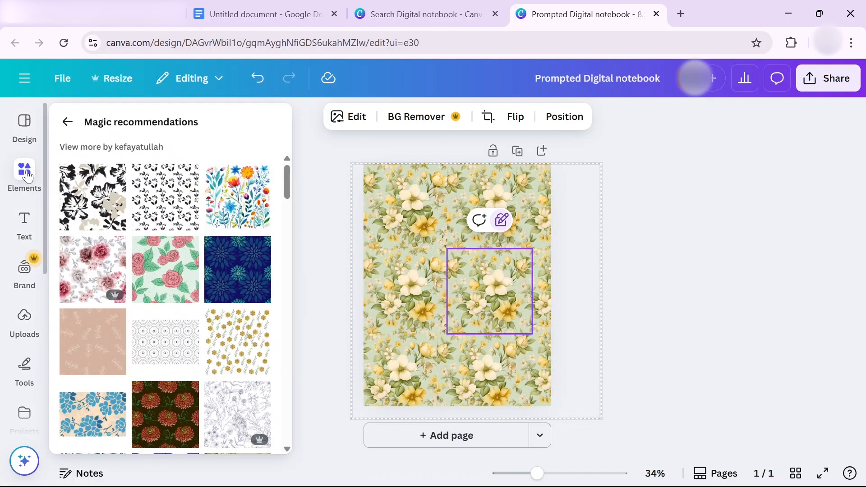
{"action": "left_click", "coordinate": [27, 175]}
{"action": "left_click", "coordinate": [68, 121]}
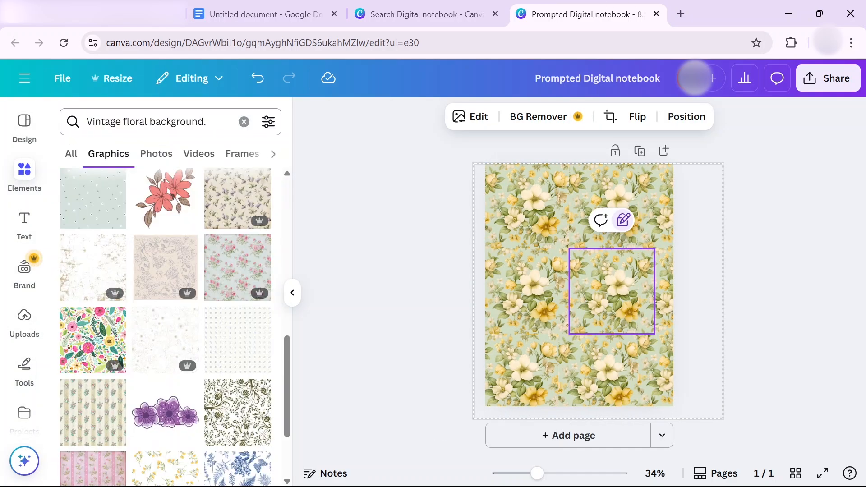
{"action": "triple_click", "coordinate": [136, 122]}
{"action": "type", "text": "s"}
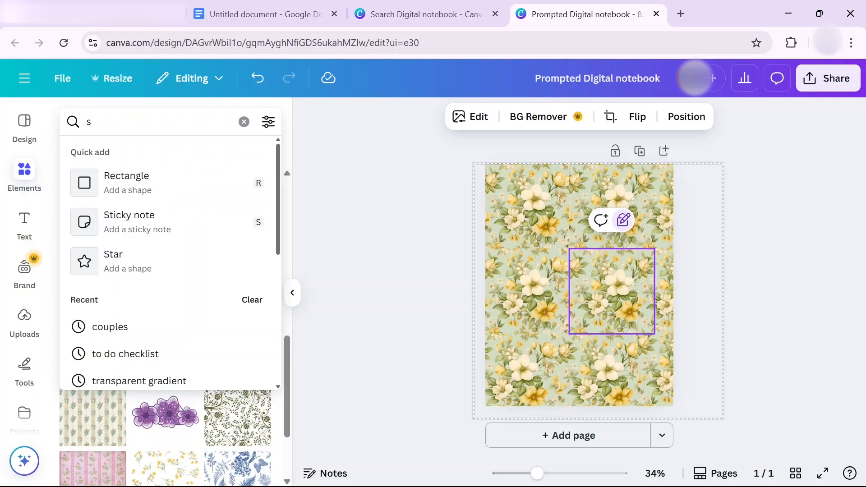
{"action": "type", "text": "p"}
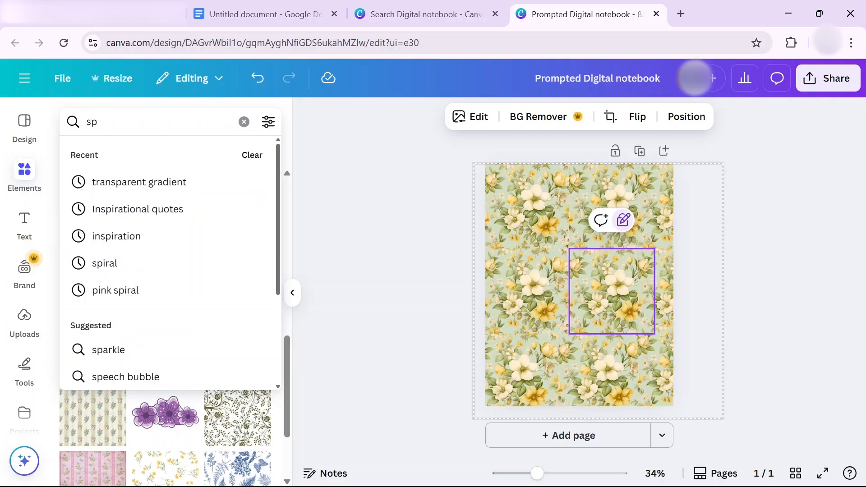
{"action": "left_click", "coordinate": [105, 262]}
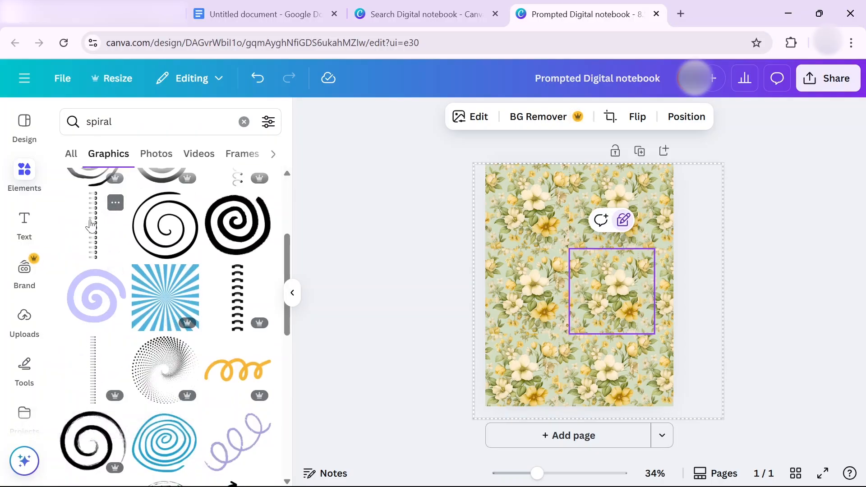
{"action": "left_click", "coordinate": [92, 224]}
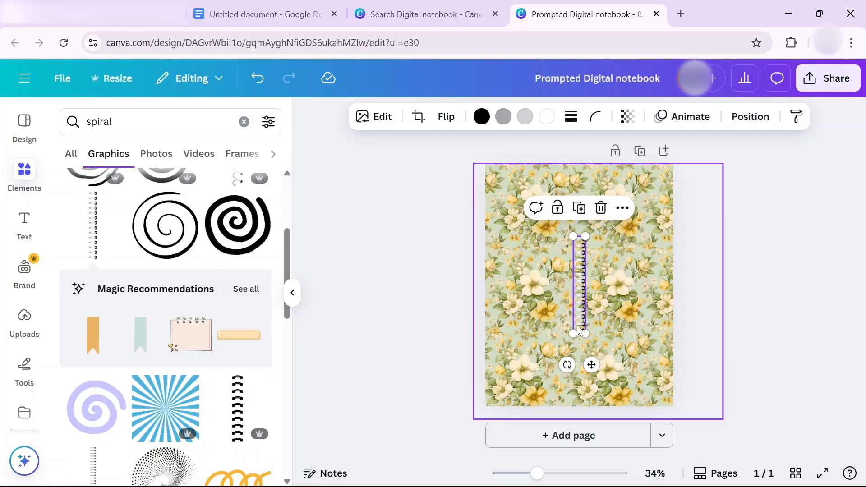
Step: Enlarge the spiral binding to the full height of the page and flip it horizontally
{"action": "left_click_drag", "start_coordinate": [569, 333], "coordinate": [567, 382]}
{"action": "left_click_drag", "start_coordinate": [611, 204], "coordinate": [594, 163]}
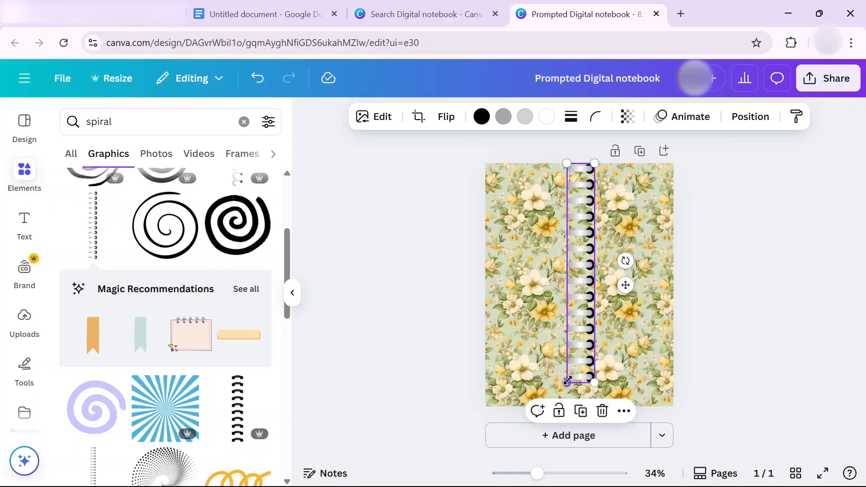
{"action": "left_click_drag", "start_coordinate": [567, 381], "coordinate": [564, 406]}
{"action": "left_click", "coordinate": [446, 116]}
{"action": "left_click", "coordinate": [456, 154]}
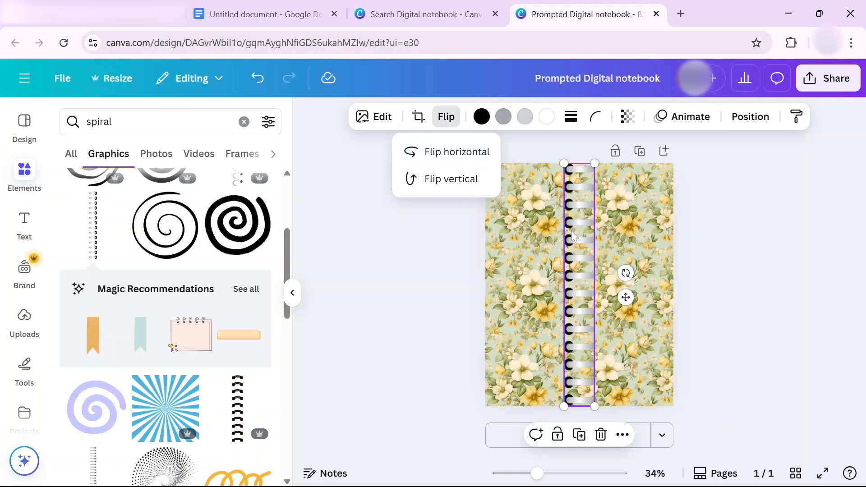
Step: Move the spiral binding to the cover's left edge and adjust its size to span nearly the full page height
{"action": "left_click_drag", "start_coordinate": [571, 235], "coordinate": [497, 226]}
{"action": "left_click_drag", "start_coordinate": [519, 160], "coordinate": [499, 177]}
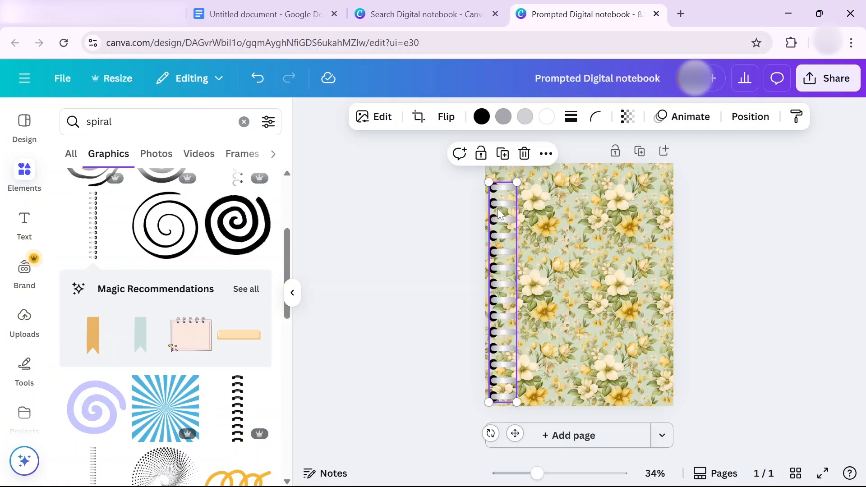
{"action": "left_click_drag", "start_coordinate": [499, 210], "coordinate": [500, 196]}
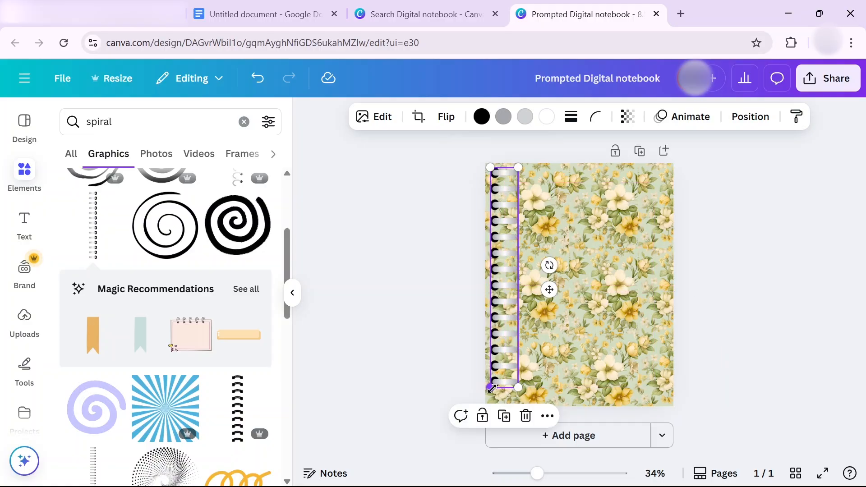
{"action": "left_click_drag", "start_coordinate": [492, 388], "coordinate": [489, 404]}
{"action": "left_click", "coordinate": [757, 300]}
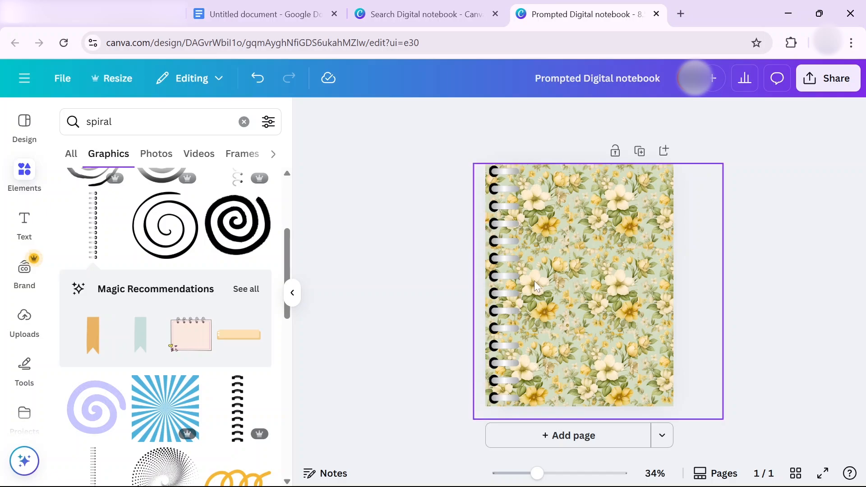
Step: Change the spiral binding's medium grey colour to #26122B
{"action": "left_click", "coordinate": [504, 256]}
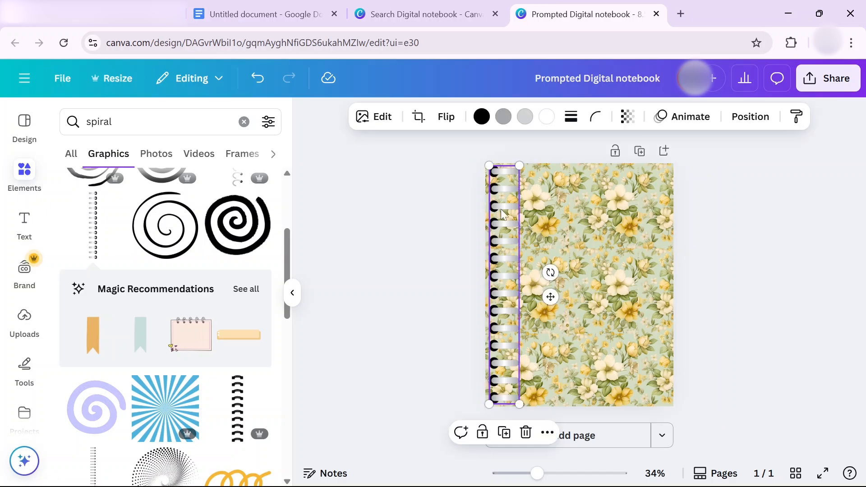
{"action": "left_click", "coordinate": [481, 117]}
{"action": "left_click", "coordinate": [504, 118]}
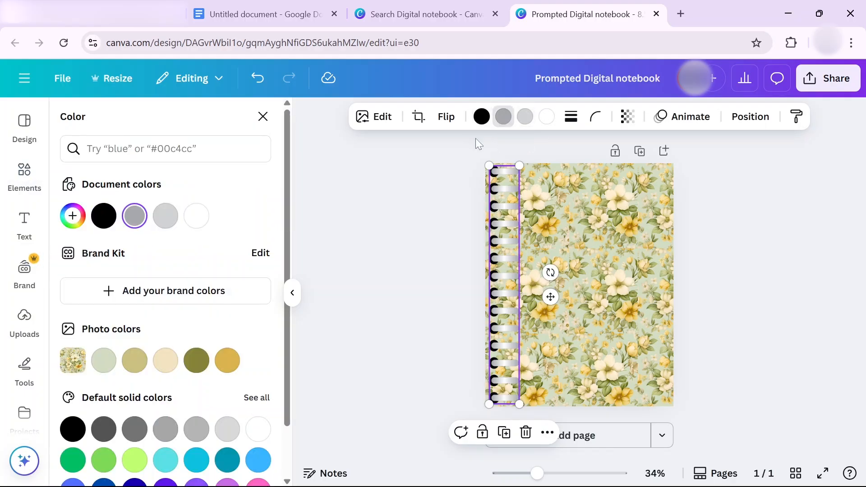
{"action": "left_click", "coordinate": [72, 215]}
{"action": "type", "text": "#26122B"}
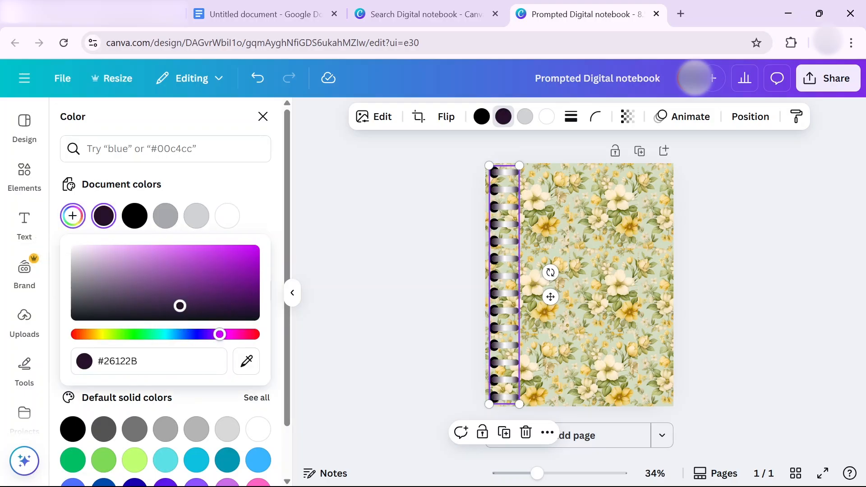
{"action": "left_click", "coordinate": [328, 297]}
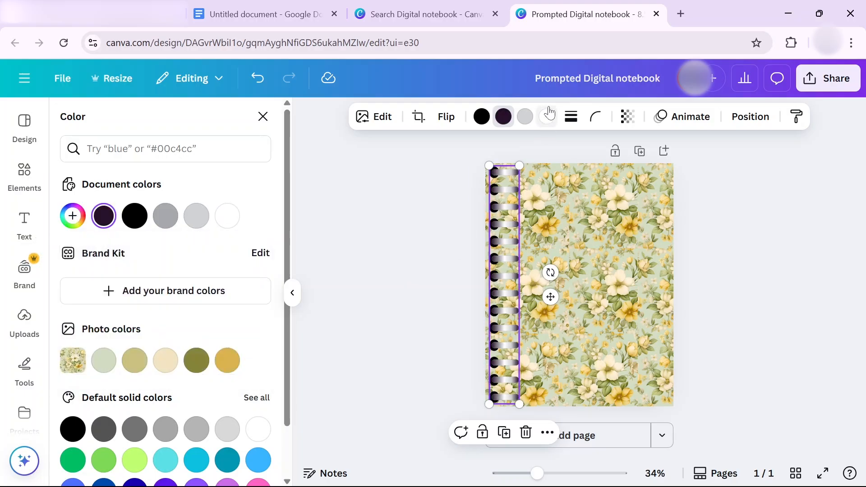
Step: Change the spiral binding's light grey colour to #221825
{"action": "left_click", "coordinate": [526, 126]}
{"action": "left_click", "coordinate": [526, 118]}
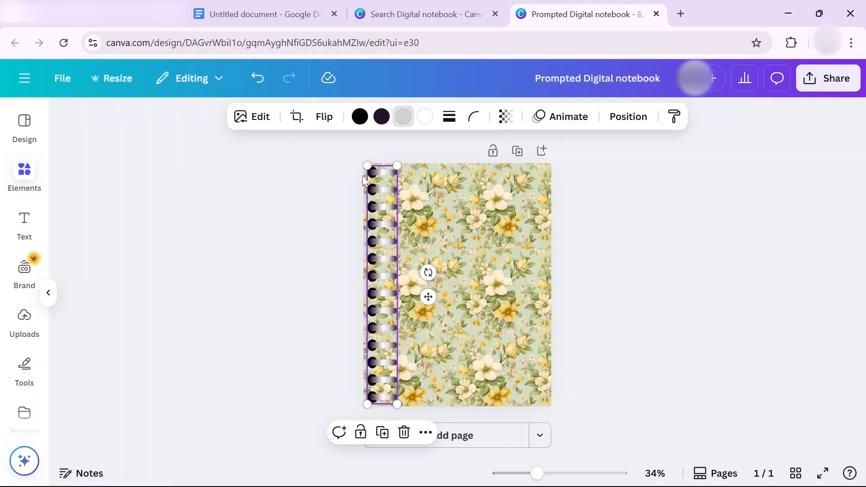
{"action": "left_click", "coordinate": [526, 119]}
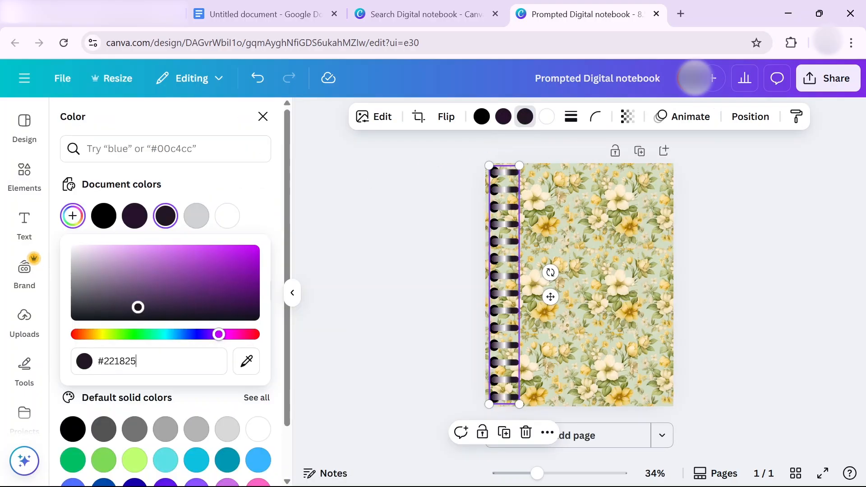
Step: Change the spiral binding's white colour to #D98721
{"action": "left_click", "coordinate": [546, 117]}
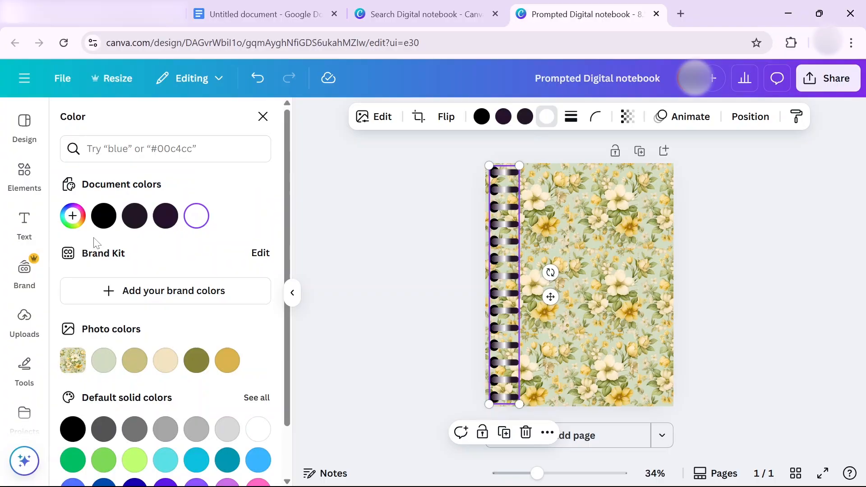
{"action": "left_click", "coordinate": [73, 217]}
{"action": "left_click", "coordinate": [138, 361]}
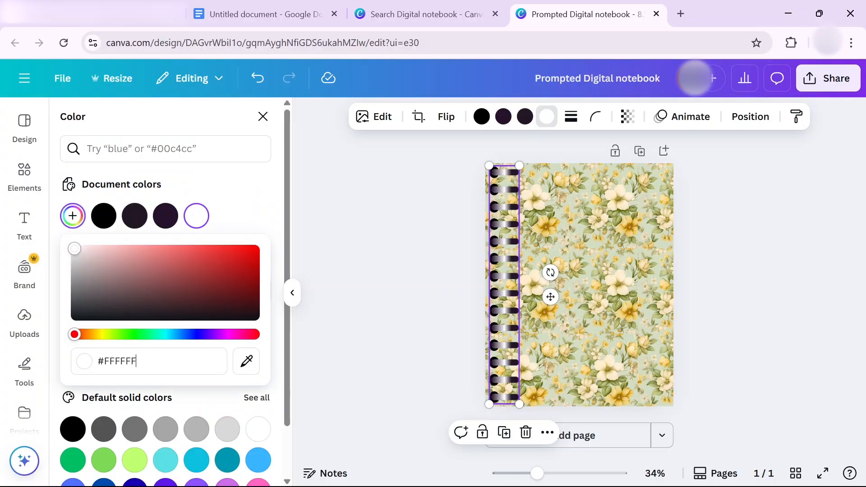
{"action": "type", "text": "#D98721"}
{"action": "left_click", "coordinate": [373, 294]}
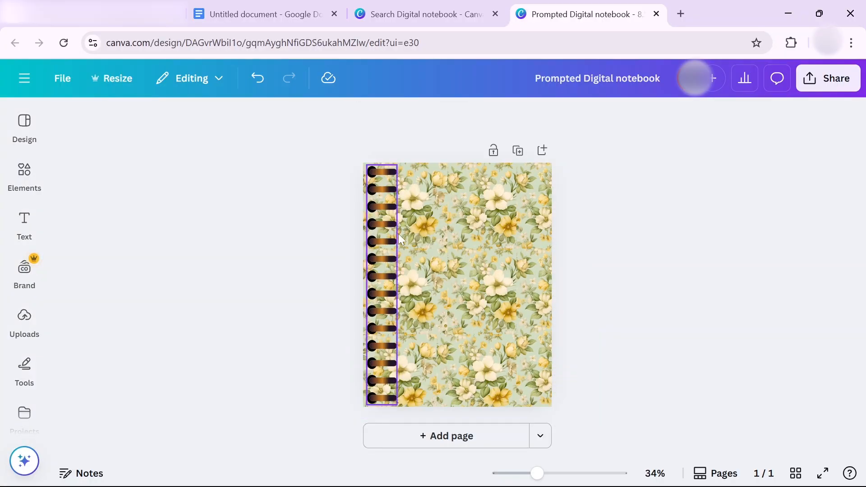
Step: Add a square shape to the middle of the cover and fill it with light tan
{"action": "left_click", "coordinate": [439, 245]}
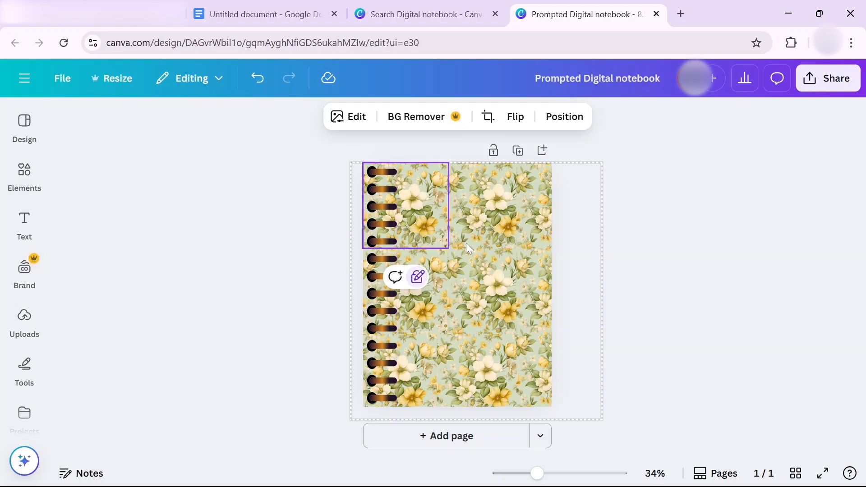
{"action": "key", "text": "r"}
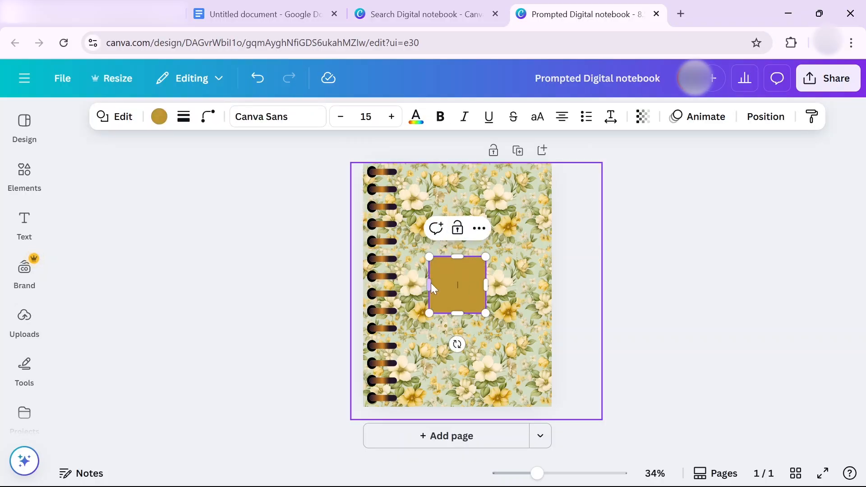
{"action": "left_click", "coordinate": [158, 117]}
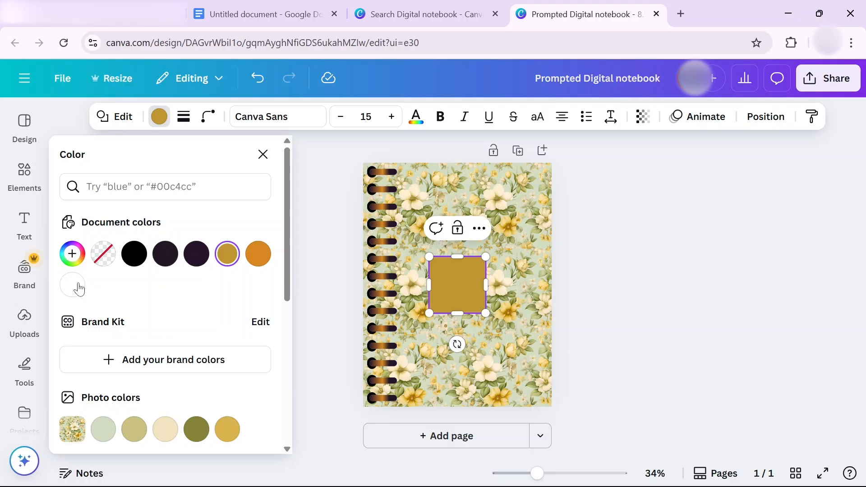
{"action": "left_click", "coordinate": [72, 253]}
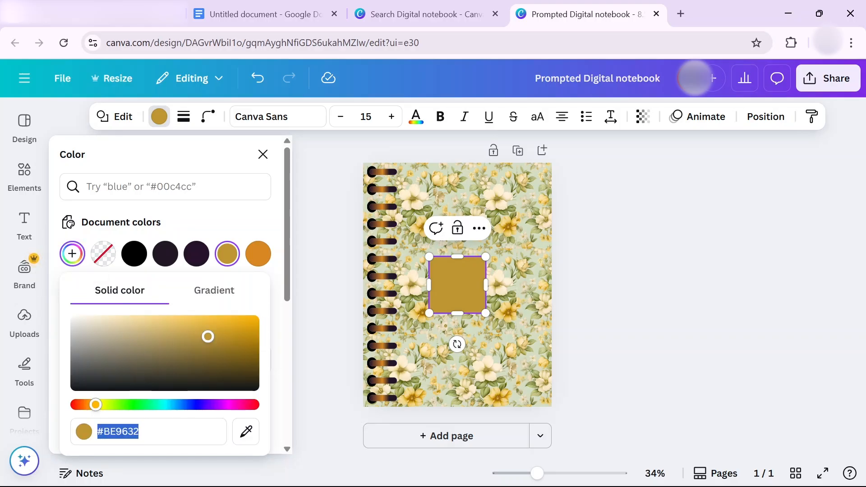
{"action": "key", "text": "ctrl+v"}
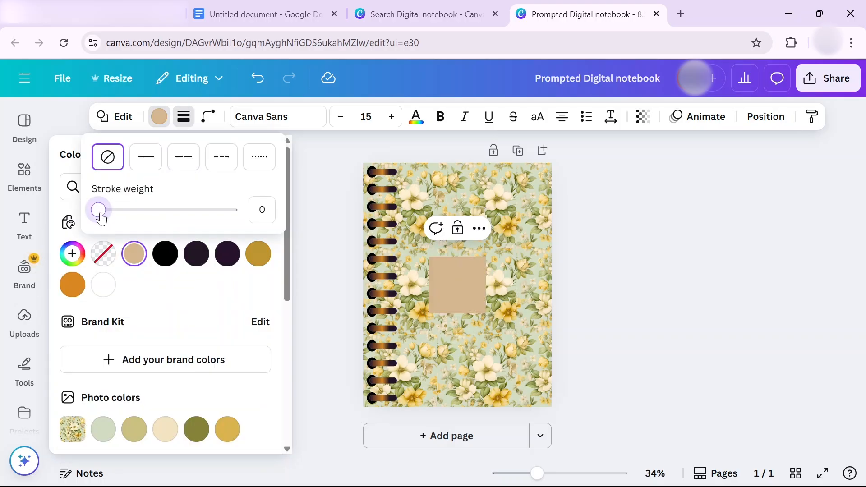
Step: Give the tan square a solid outline with stroke weight 2 and set its corner rounding to 46
{"action": "mouse_move", "coordinate": [99, 211]}
{"action": "left_mouse_down"}
{"action": "mouse_move", "coordinate": [107, 211]}
{"action": "mouse_move", "coordinate": [92, 210]}
{"action": "mouse_move", "coordinate": [100, 211]}
{"action": "left_mouse_up"}
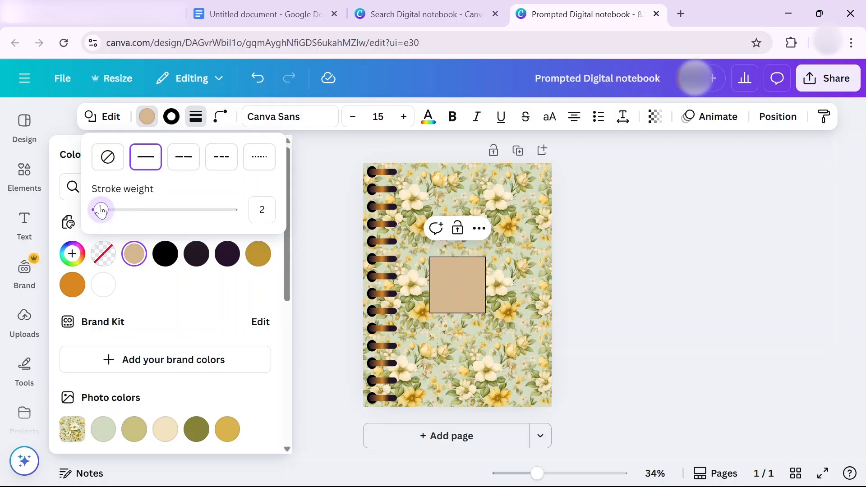
{"action": "left_click", "coordinate": [218, 116]}
{"action": "left_click", "coordinate": [218, 116]}
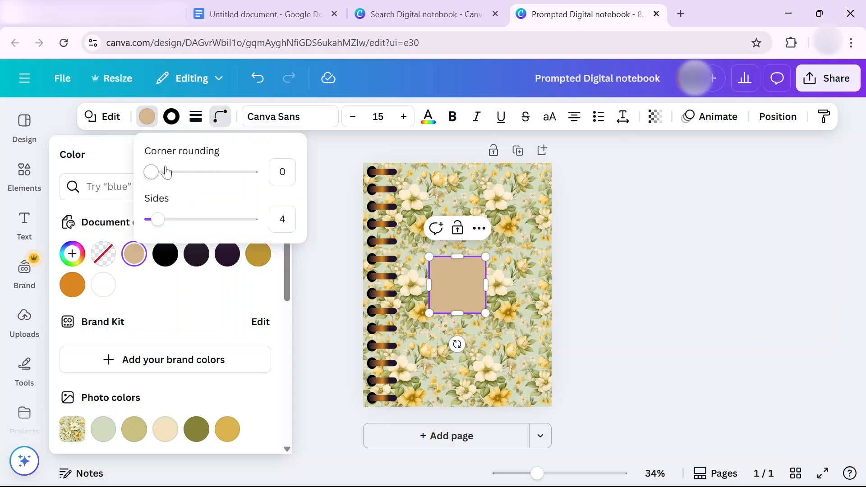
{"action": "left_click_drag", "start_coordinate": [153, 171], "coordinate": [196, 172]}
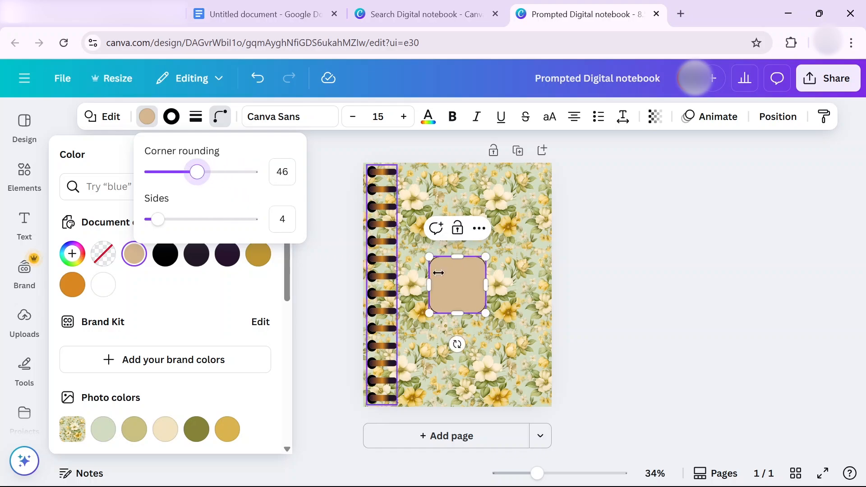
Step: Stretch the rounded shape into a wide label and place it on the cover's upper half, beside the spiral binding
{"action": "left_click_drag", "start_coordinate": [485, 285], "coordinate": [544, 285]}
{"action": "left_click_drag", "start_coordinate": [428, 285], "coordinate": [397, 289]}
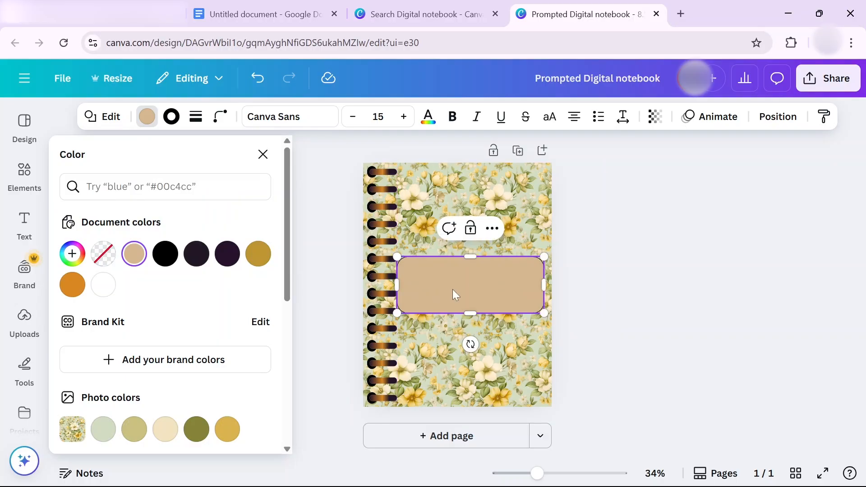
{"action": "left_click_drag", "start_coordinate": [454, 294], "coordinate": [452, 214]}
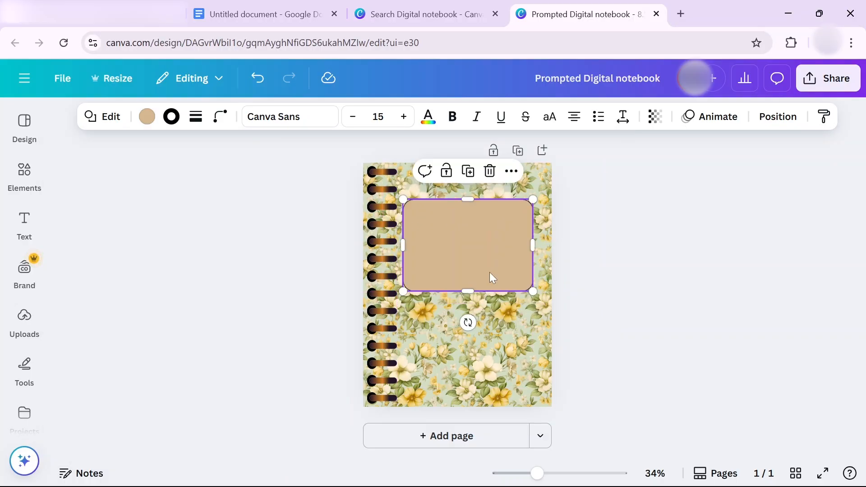
Step: Add the title "Notebook" in the Brittany font to the upper part of the tan label
{"action": "key", "text": "t"}
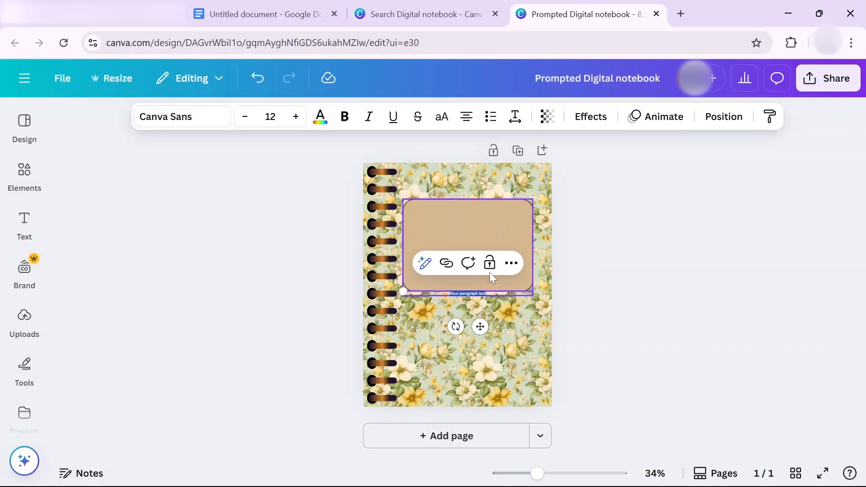
{"action": "left_click_drag", "start_coordinate": [479, 325], "coordinate": [472, 274]}
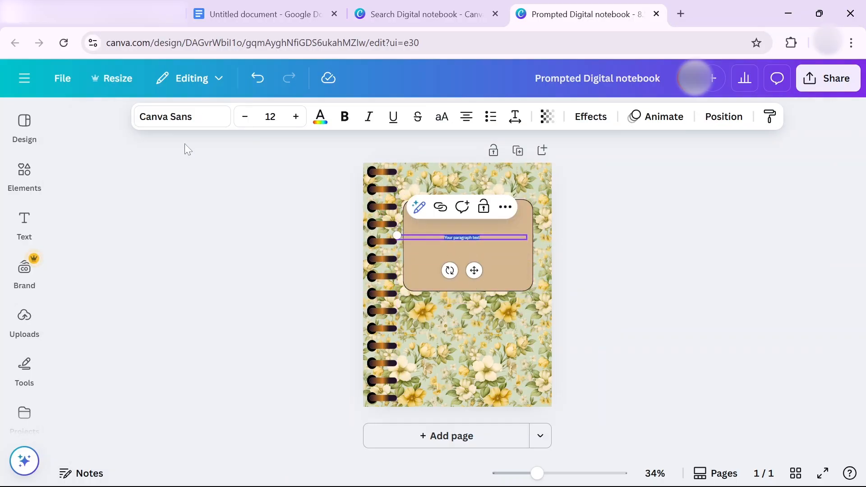
{"action": "left_click", "coordinate": [183, 120]}
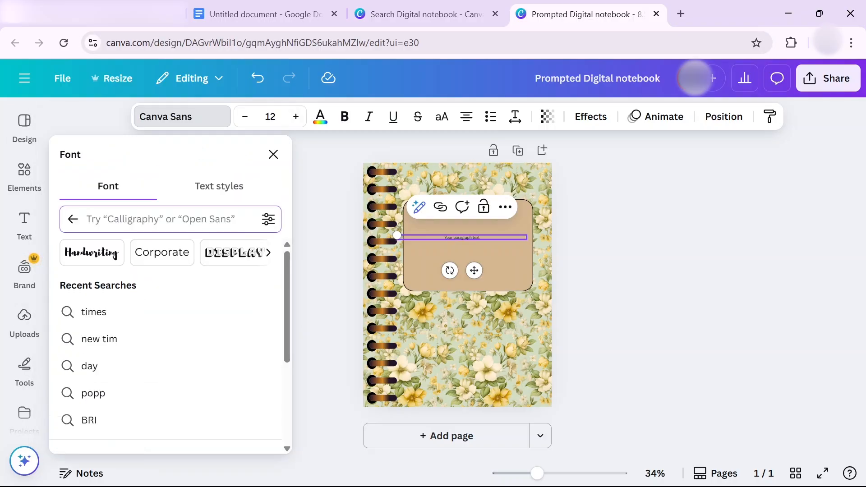
{"action": "type", "text": "bri"}
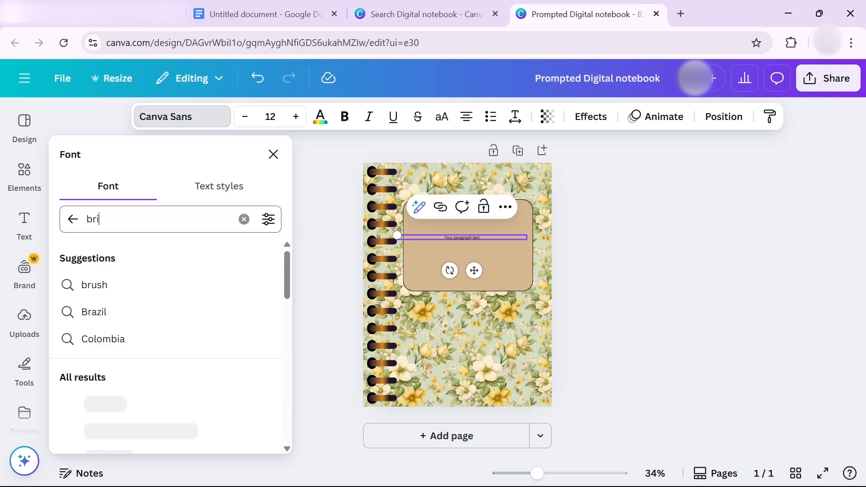
{"action": "key", "text": "Return"}
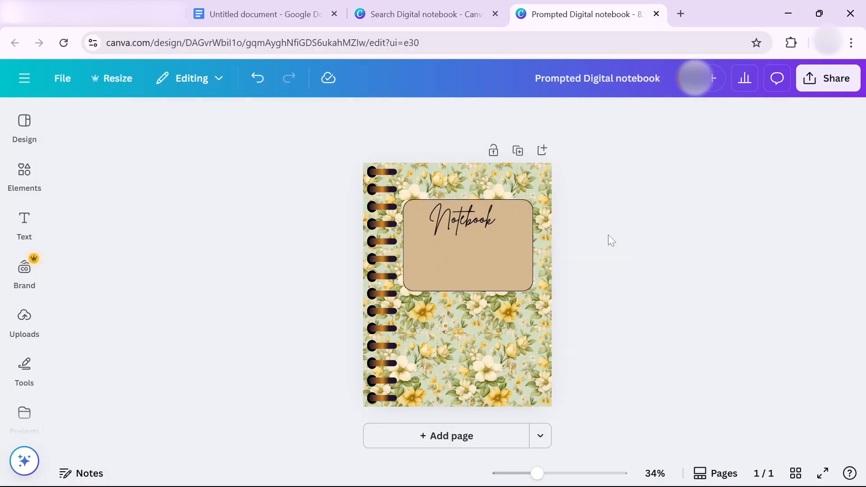
Step: Apply the Splice text effect to the "Notebook" title
{"action": "left_click", "coordinate": [463, 230]}
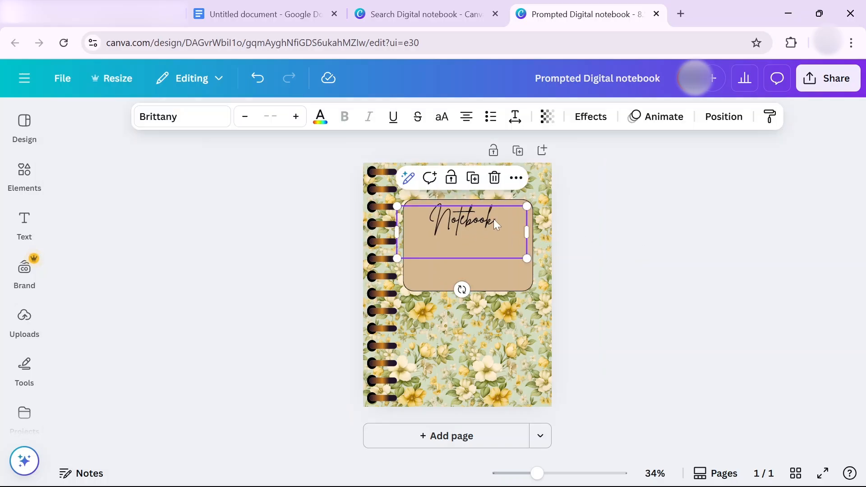
{"action": "left_click", "coordinate": [588, 118]}
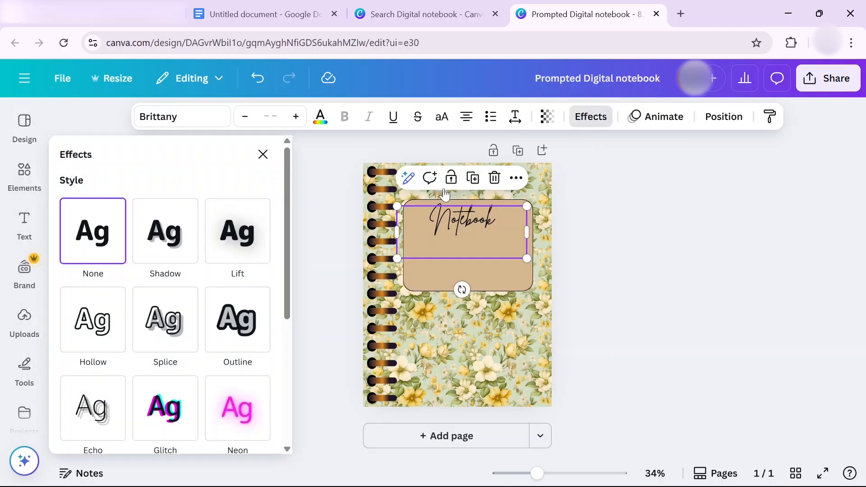
{"action": "left_click", "coordinate": [163, 342]}
{"action": "left_click", "coordinate": [623, 234]}
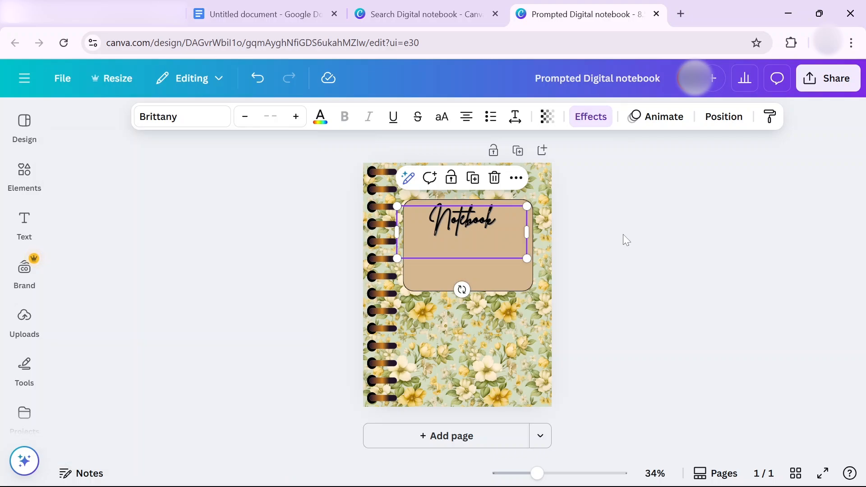
Step: Add a straight horizontal line beneath the "Notebook" title and lengthen it to nearly the label's width
{"action": "left_click", "coordinate": [623, 234]}
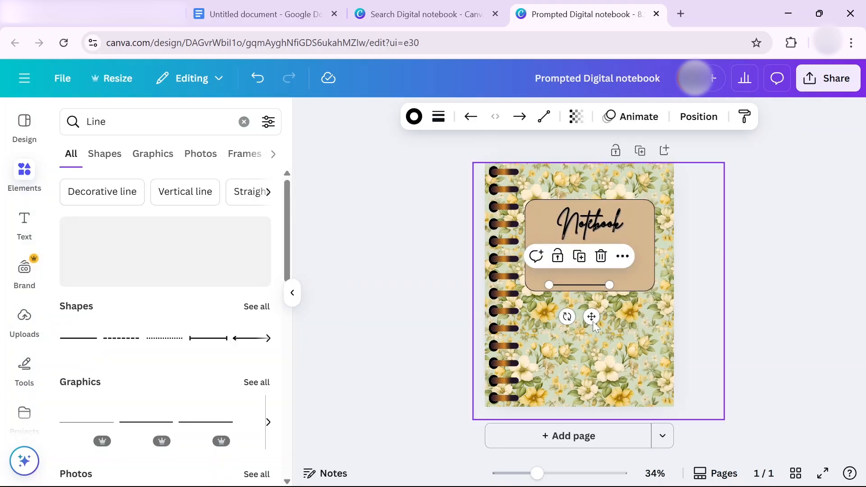
{"action": "left_click_drag", "start_coordinate": [591, 316], "coordinate": [612, 277]}
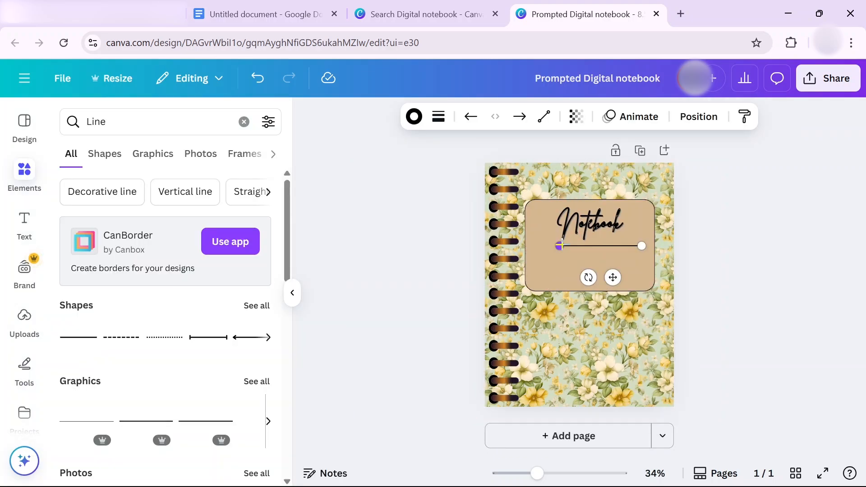
{"action": "left_click_drag", "start_coordinate": [542, 248], "coordinate": [532, 246]}
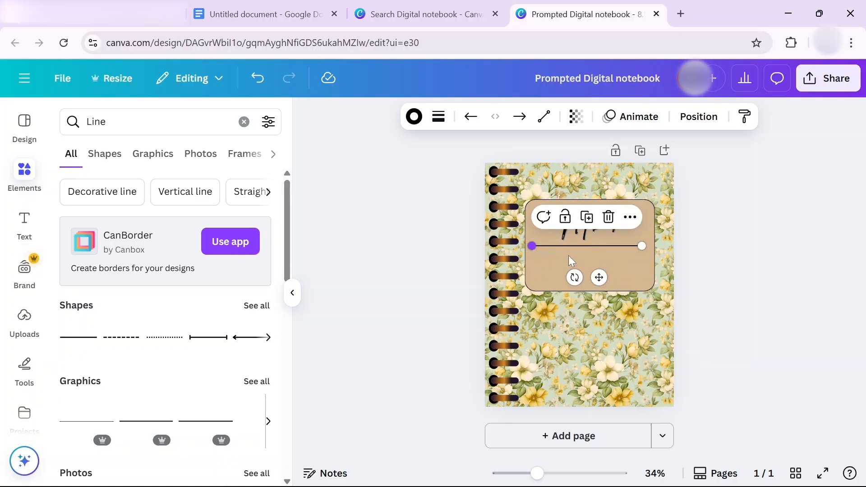
{"action": "left_click", "coordinate": [711, 275]}
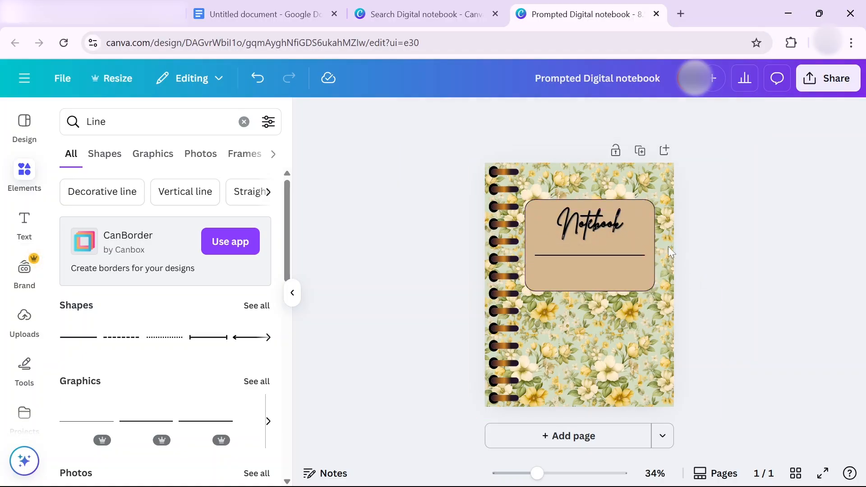
Step: Add a second text box near the label's lower edge and set its font to Poppins
{"action": "left_click", "coordinate": [592, 322]}
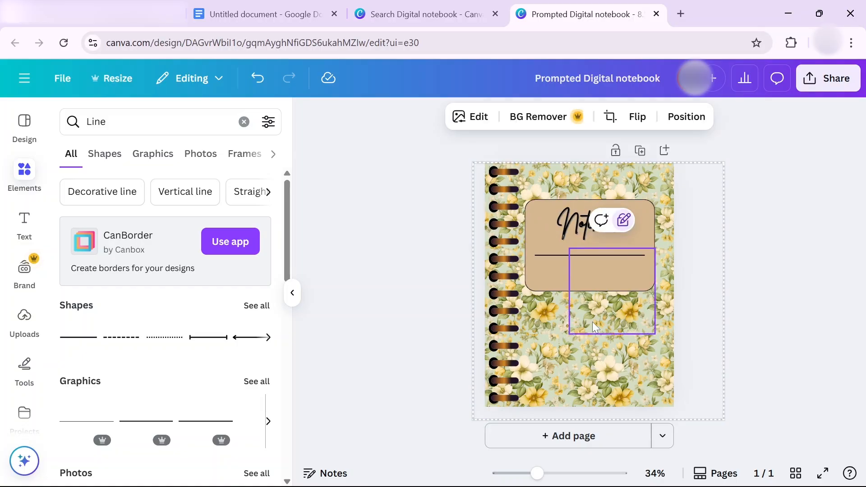
{"action": "double_click", "coordinate": [592, 321]}
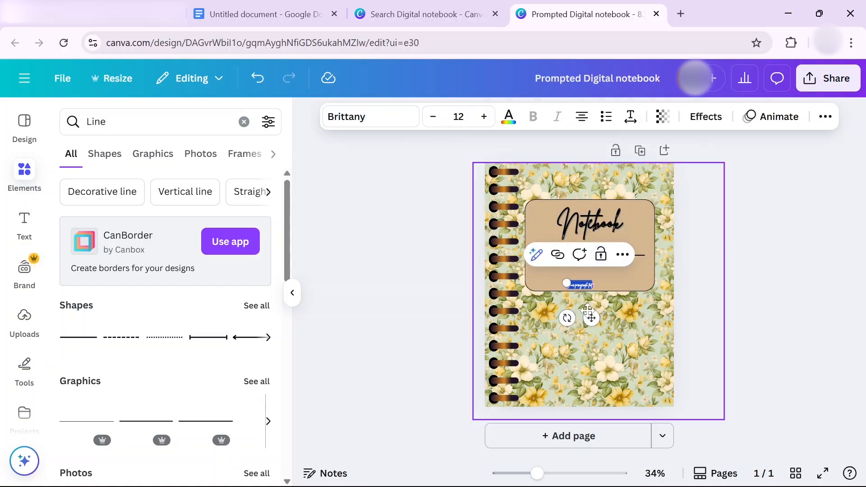
{"action": "left_click", "coordinate": [378, 118]}
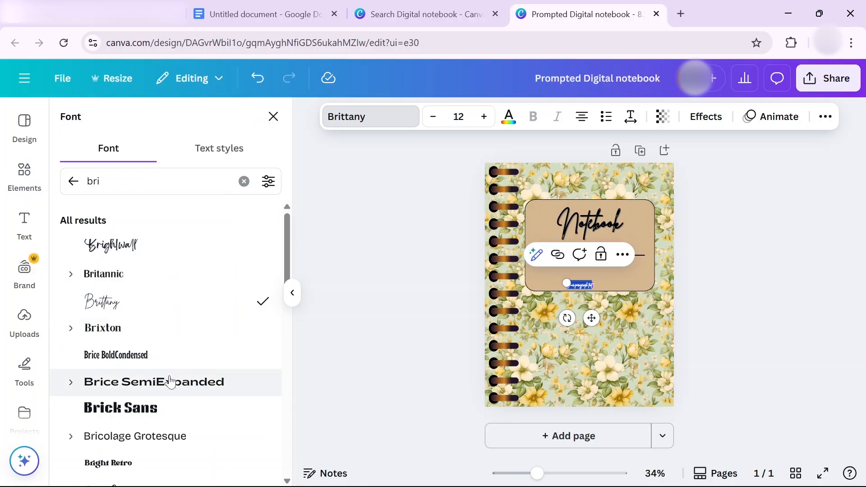
{"action": "scroll", "coordinate": [170, 381], "scroll_direction": "down", "scroll_amount": 10}
{"action": "scroll", "coordinate": [170, 381], "scroll_direction": "up", "scroll_amount": 10}
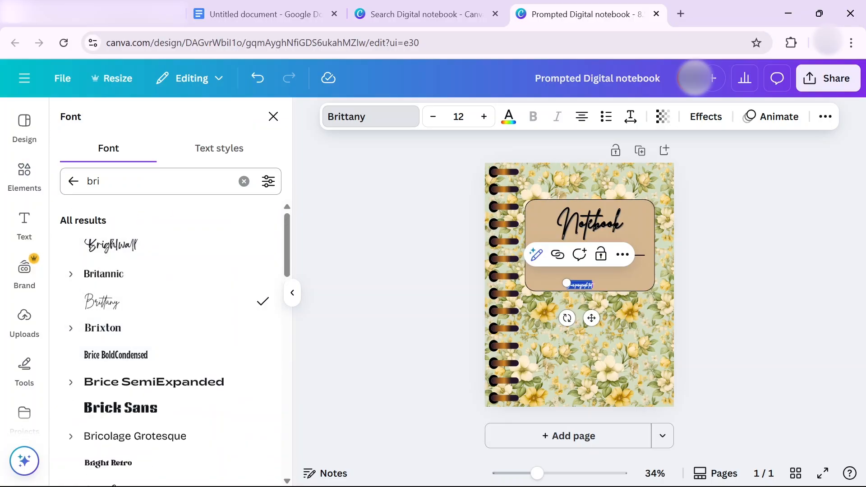
{"action": "left_click", "coordinate": [93, 181]}
{"action": "type", "text": "poppins"}
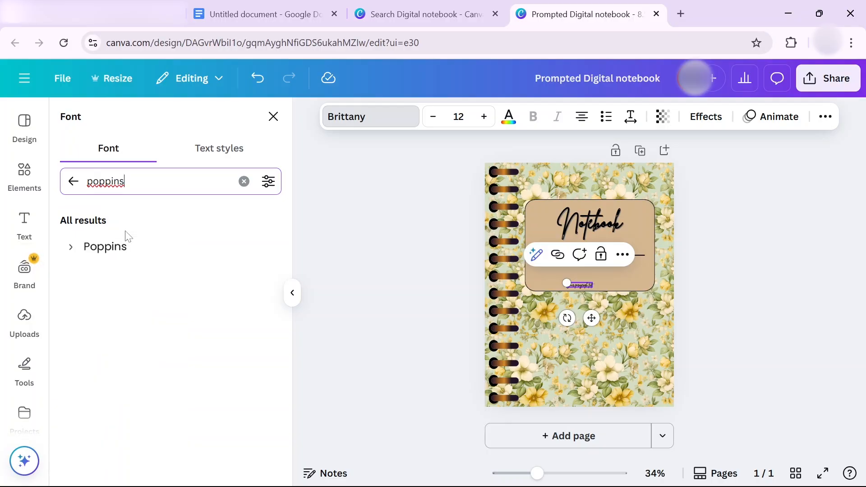
{"action": "left_click", "coordinate": [124, 251]}
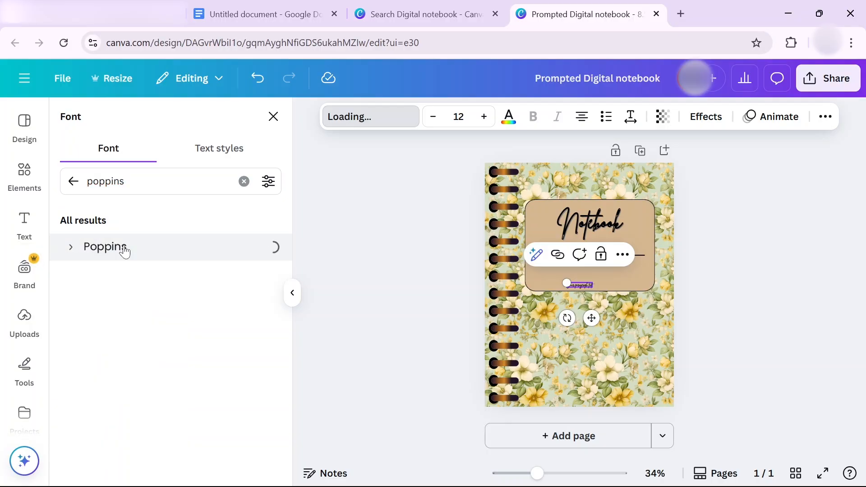
Step: Enter "Over 30 Gratitude prompts" below the line at font size 29 and apply the Shadow effect
{"action": "left_click", "coordinate": [484, 117]}
{"action": "left_click", "coordinate": [484, 117]}
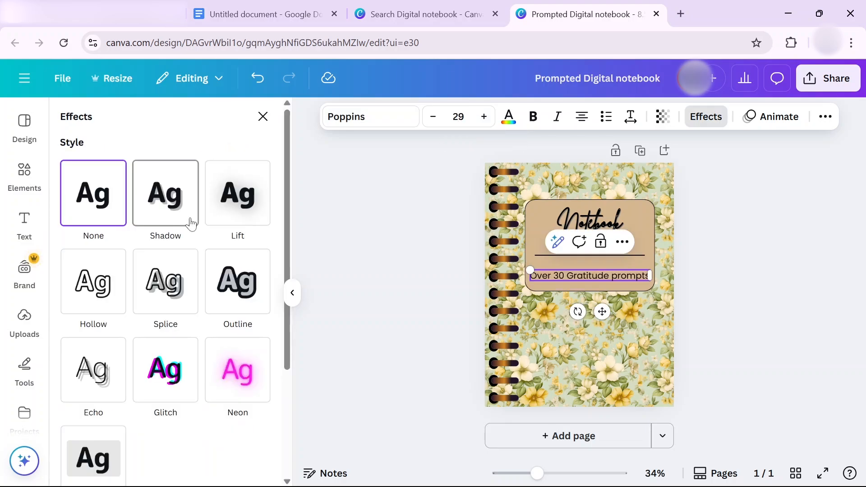
{"action": "left_click", "coordinate": [191, 223]}
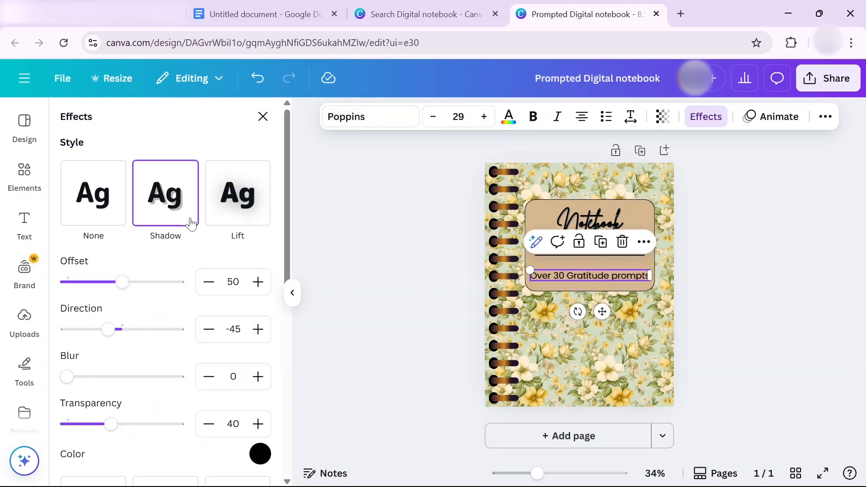
Step: Try the Lift effect on the "Over 30 Gratitude prompts" text and switch back to Shadow
{"action": "left_click", "coordinate": [213, 218]}
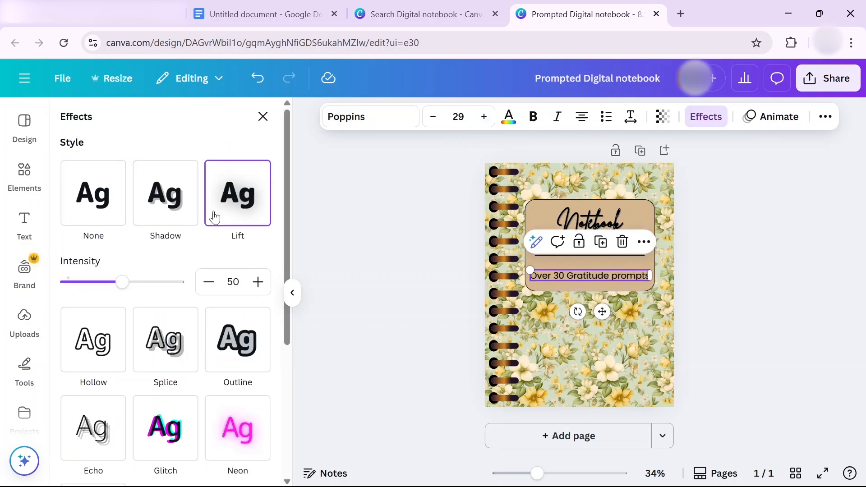
{"action": "left_click", "coordinate": [182, 215]}
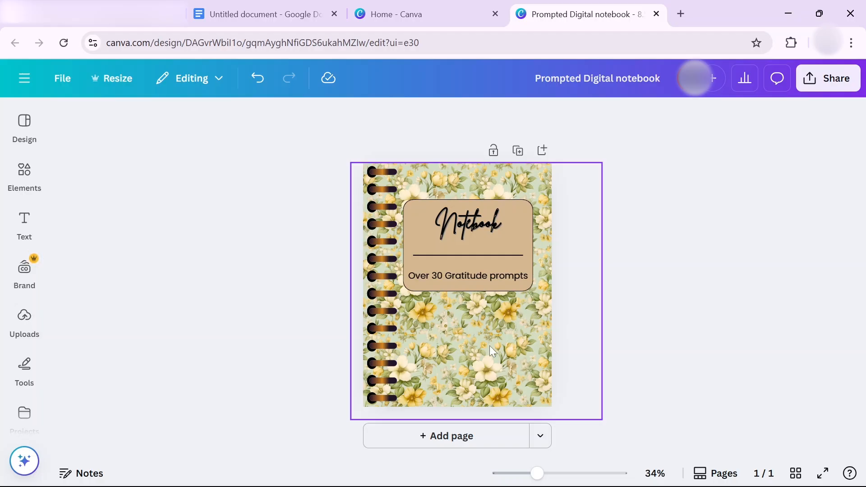
Step: Search the elements library for "Inspirational quotes" and browse all of the graphics results
{"action": "left_click", "coordinate": [24, 181]}
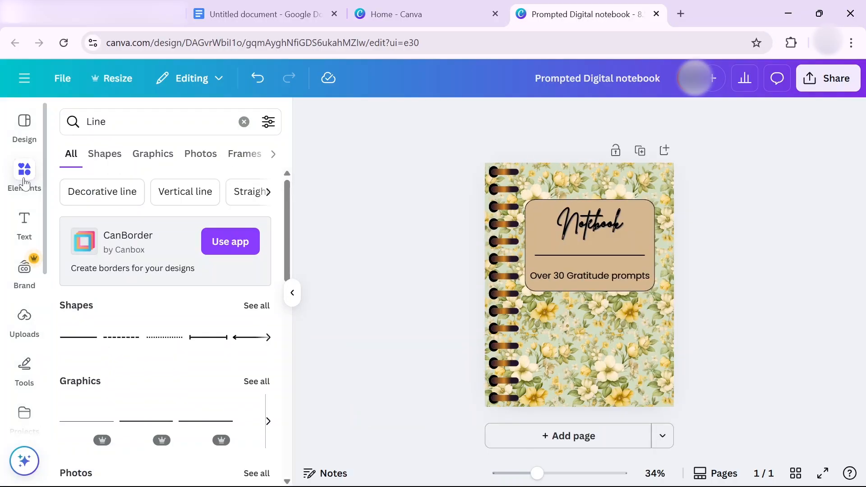
{"action": "left_click", "coordinate": [243, 122]}
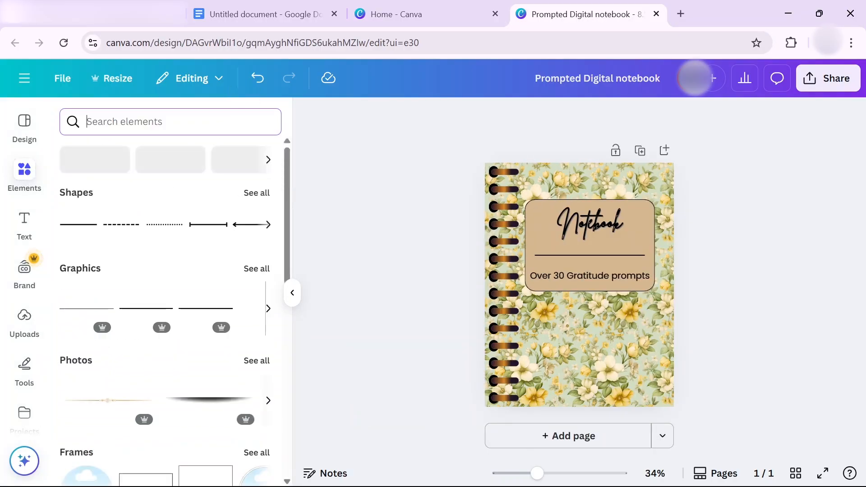
{"action": "type", "text": "IN"}
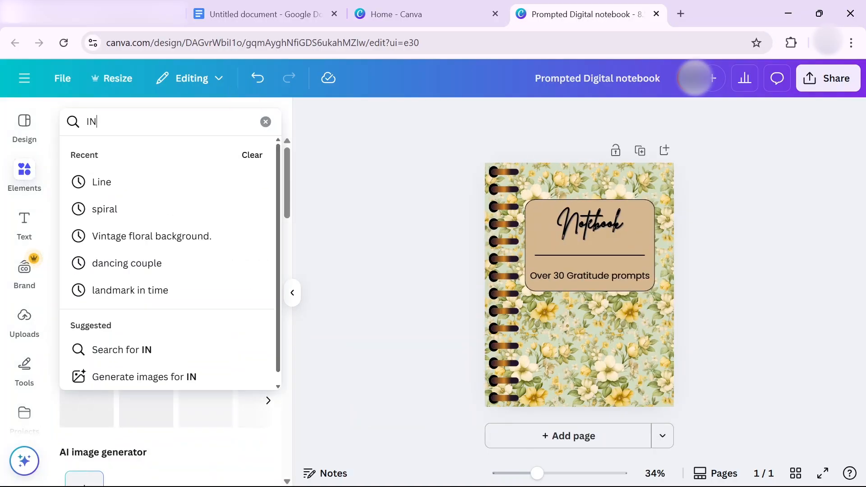
{"action": "type", "text": "SP"}
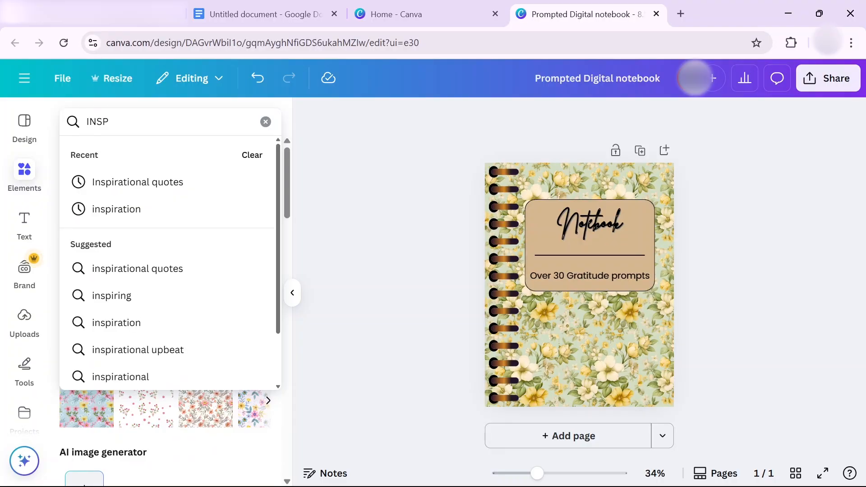
{"action": "left_click", "coordinate": [127, 176]}
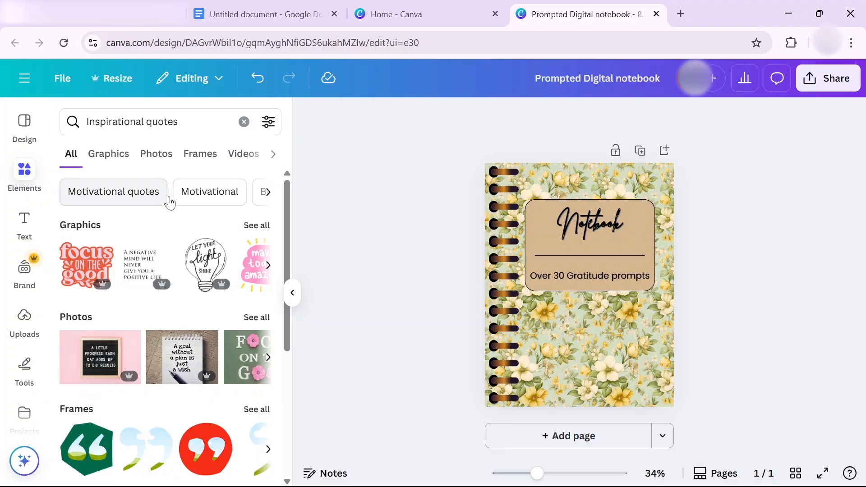
{"action": "left_click", "coordinate": [256, 226]}
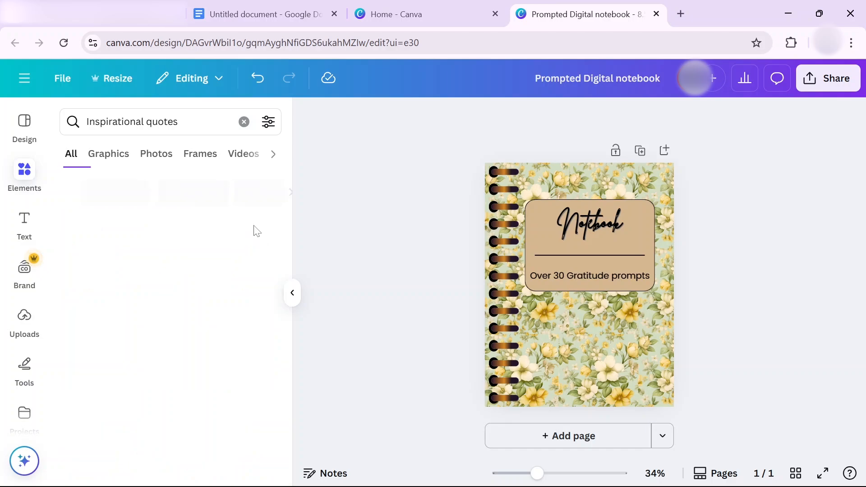
{"action": "scroll", "coordinate": [256, 230], "scroll_direction": "down", "scroll_amount": 4}
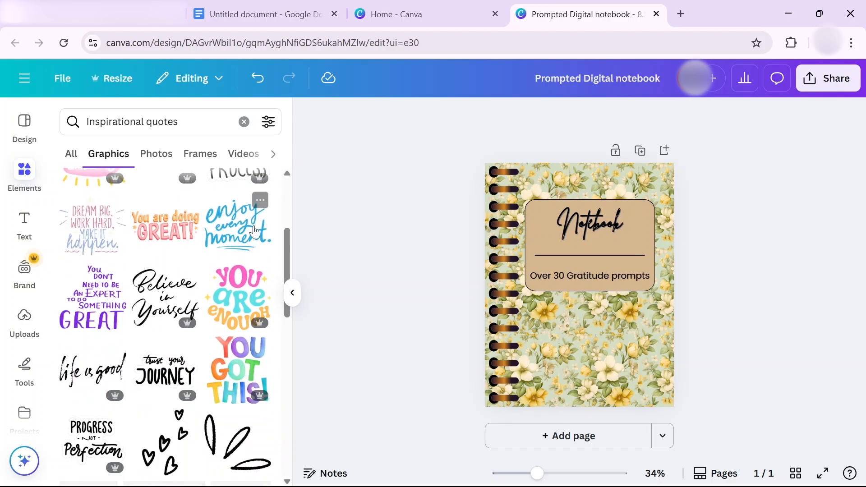
{"action": "scroll", "coordinate": [254, 227], "scroll_direction": "down", "scroll_amount": 10}
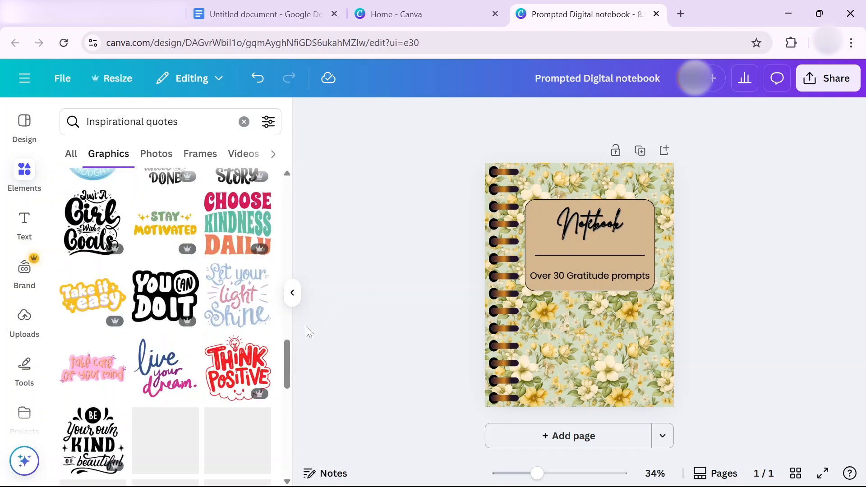
Step: Filter the inspirational quote graphics to show only Free items
{"action": "left_click_drag", "start_coordinate": [286, 351], "coordinate": [278, 216]}
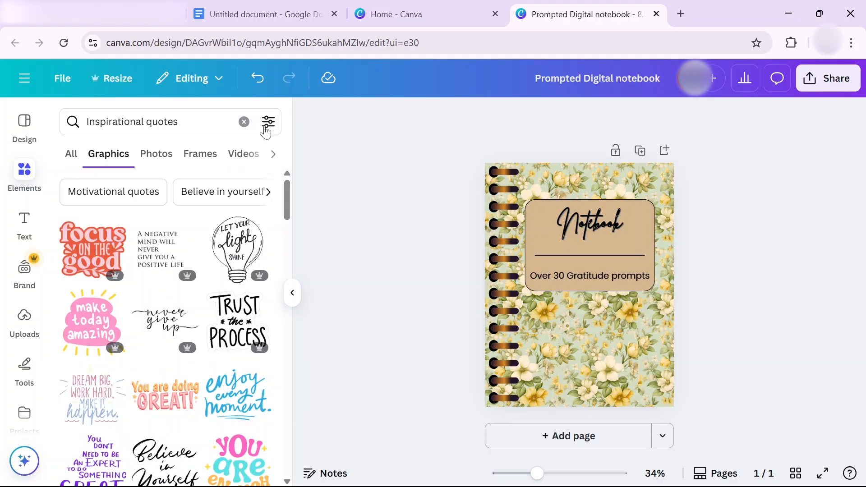
{"action": "left_click", "coordinate": [265, 124]}
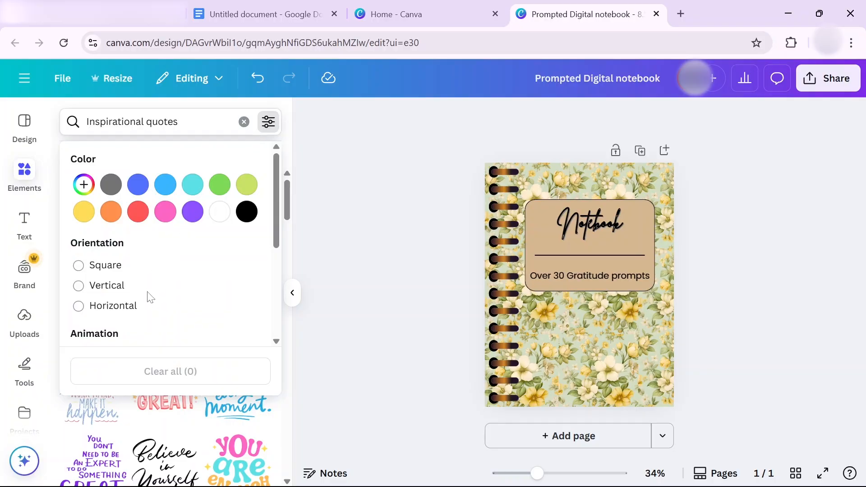
{"action": "scroll", "coordinate": [170, 296], "scroll_direction": "down", "scroll_amount": 4}
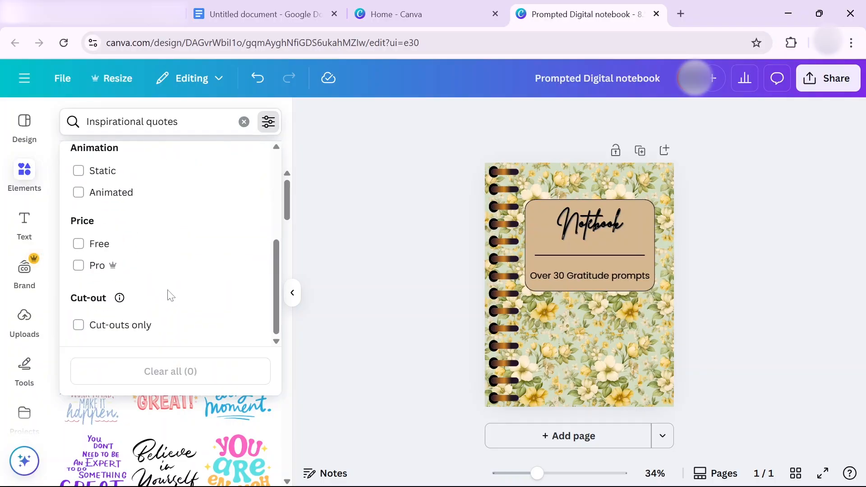
{"action": "left_click", "coordinate": [79, 244]}
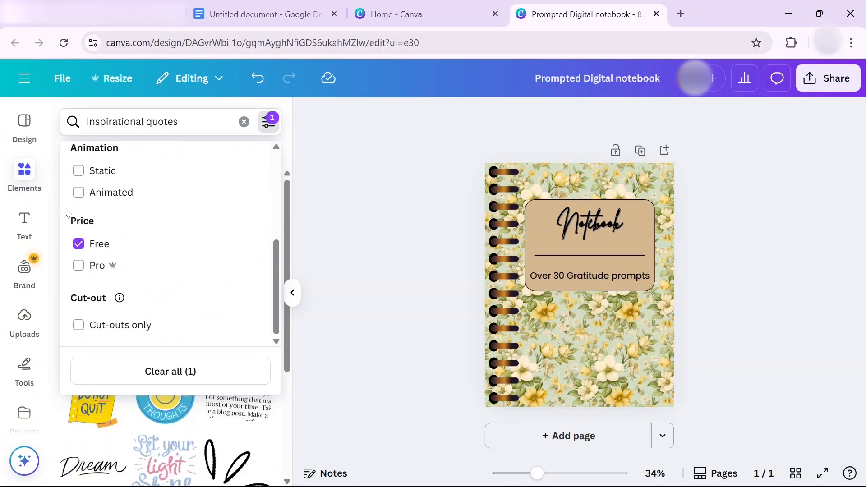
{"action": "left_click", "coordinate": [320, 218]}
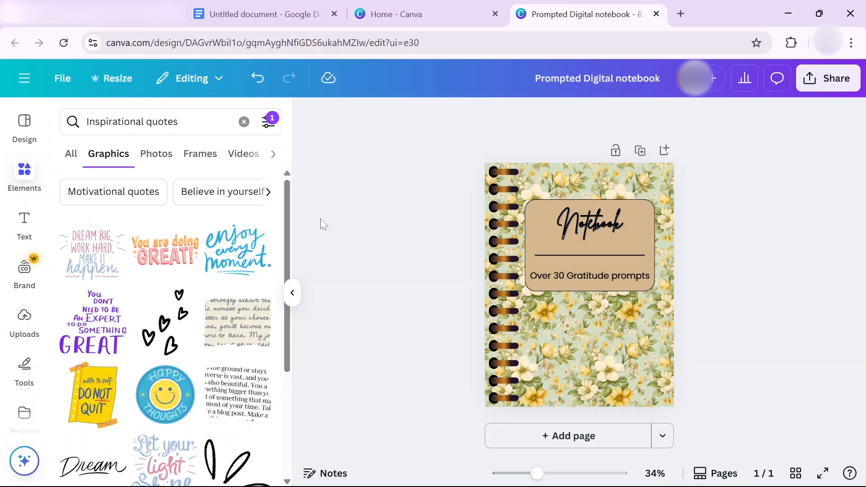
Step: Add the "Live and learn" graphic to the cover below the title label and shrink it slightly
{"action": "left_click_drag", "start_coordinate": [284, 255], "coordinate": [279, 323]}
{"action": "scroll", "coordinate": [279, 323], "scroll_direction": "down", "scroll_amount": 5}
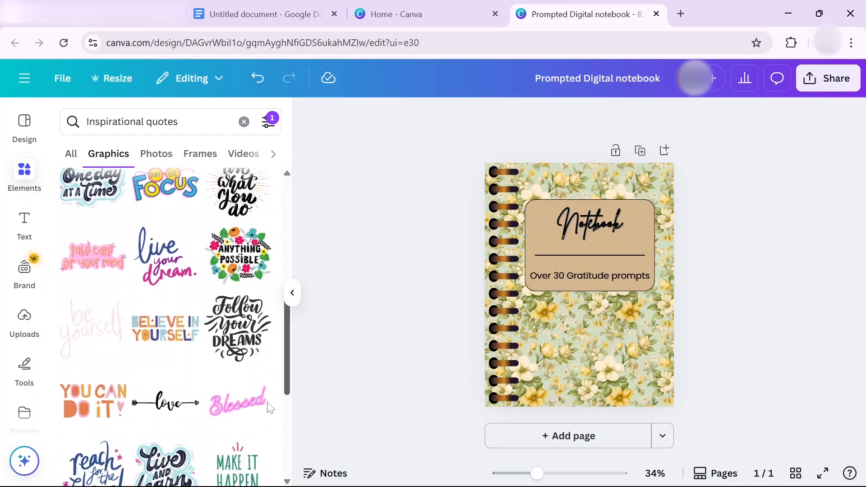
{"action": "scroll", "coordinate": [269, 408], "scroll_direction": "down", "scroll_amount": 3}
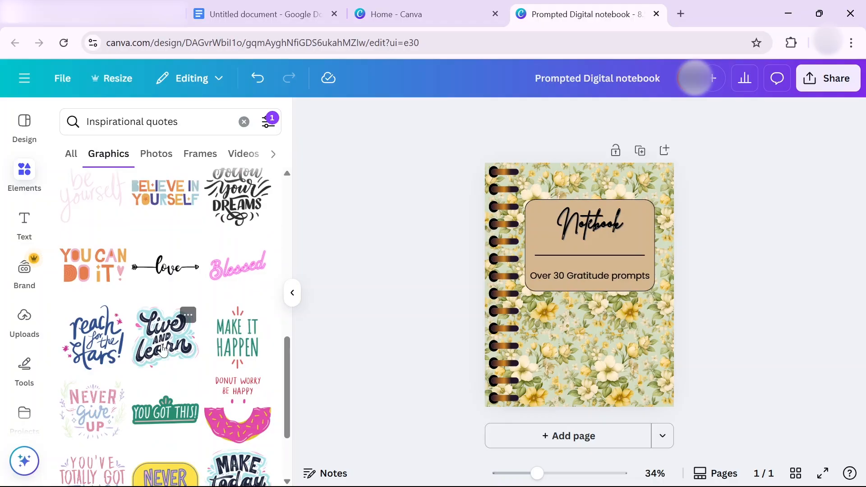
{"action": "left_click", "coordinate": [163, 350]}
{"action": "left_click_drag", "start_coordinate": [584, 313], "coordinate": [587, 361]}
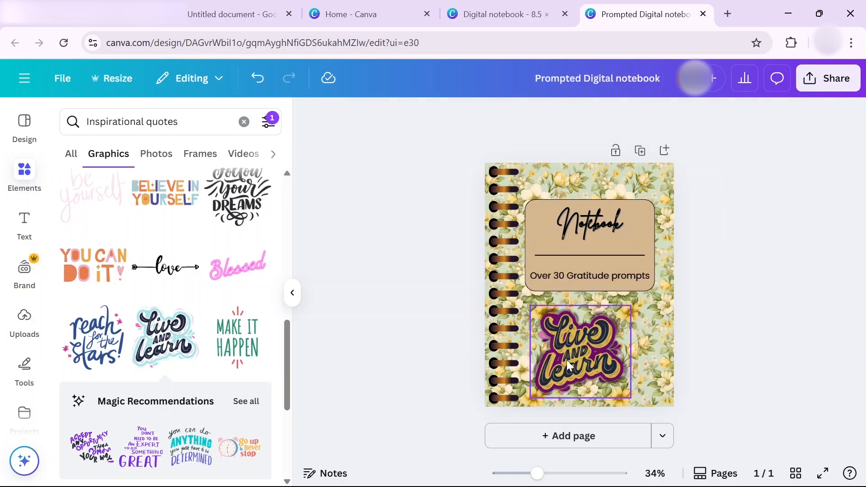
{"action": "left_click", "coordinate": [551, 381]}
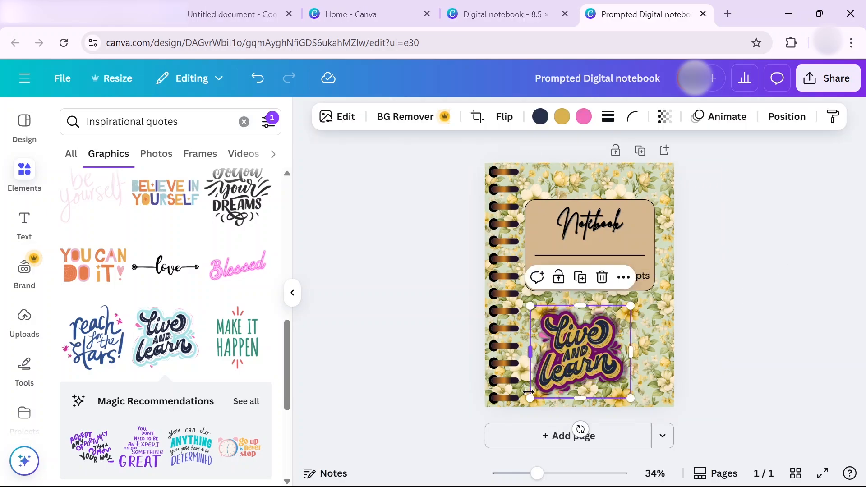
{"action": "left_click_drag", "start_coordinate": [529, 398], "coordinate": [534, 393]}
{"action": "left_click", "coordinate": [792, 325]}
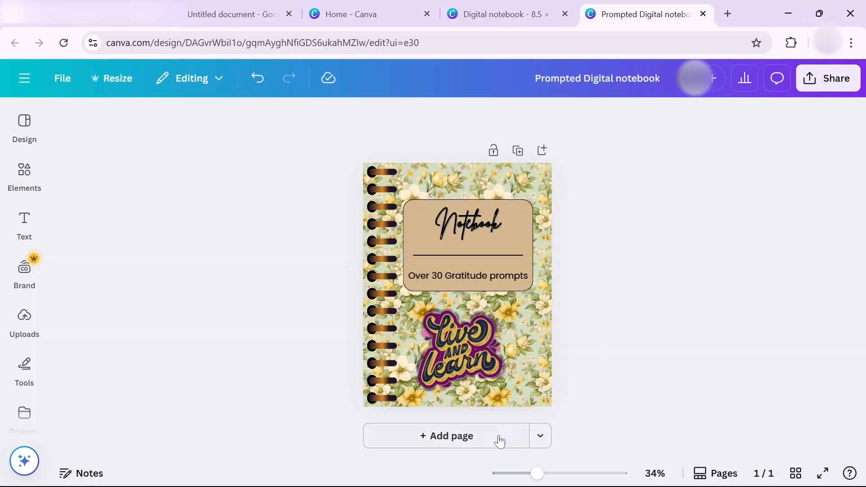
Step: Add a second page with the heading "This notebook belongs to:" and move it to the upper part of the page
{"action": "left_click", "coordinate": [478, 448]}
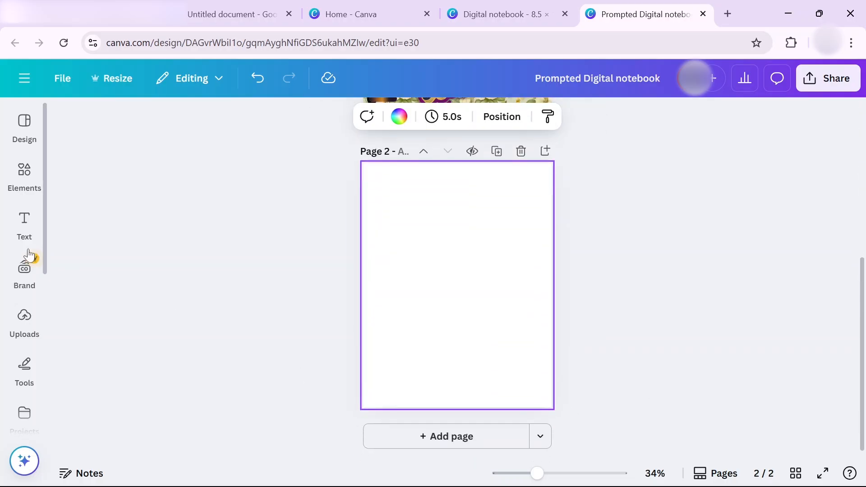
{"action": "left_click", "coordinate": [25, 228]}
{"action": "left_click", "coordinate": [128, 326]}
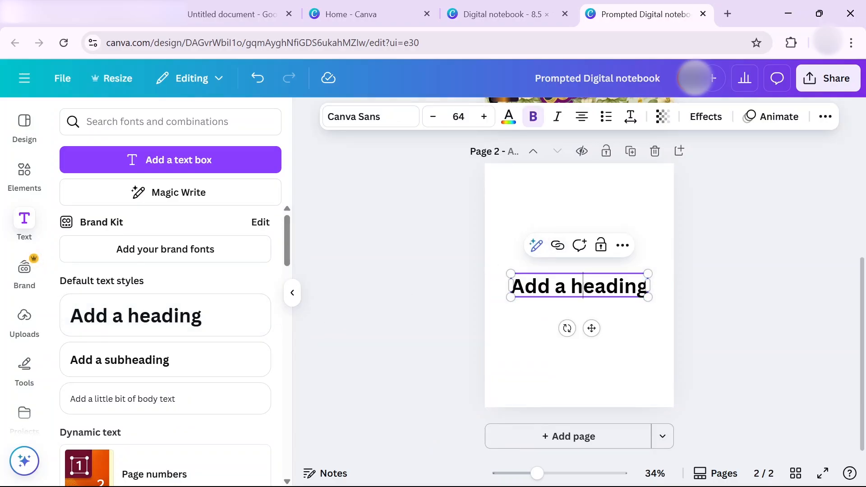
{"action": "type", "text": "This notebook belongs to:"}
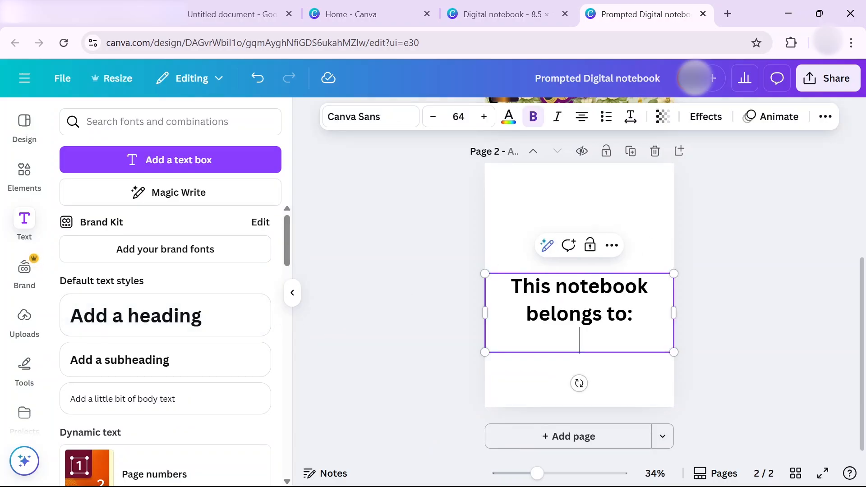
{"action": "left_click", "coordinate": [734, 276]}
{"action": "left_click_drag", "start_coordinate": [622, 299], "coordinate": [623, 219]}
Step: Set the "This notebook belongs to:" heading to the Daydream font at size 83
{"action": "left_click", "coordinate": [356, 116]}
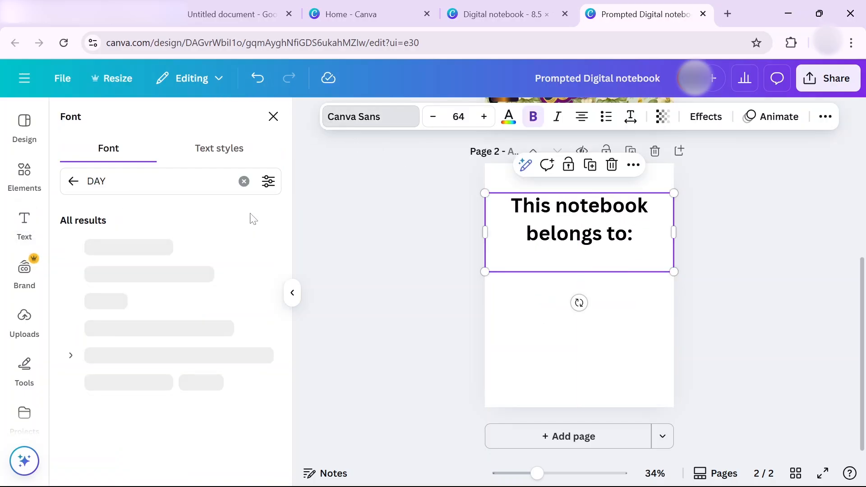
{"action": "left_click", "coordinate": [108, 252]}
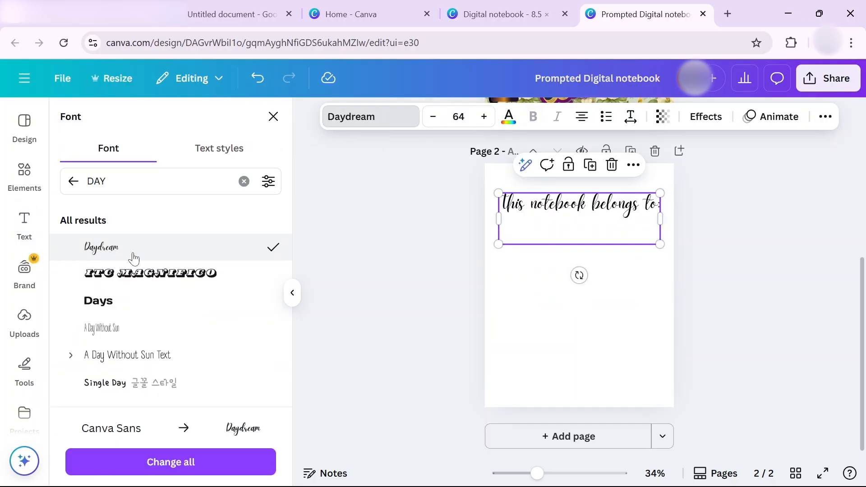
{"action": "left_click", "coordinate": [484, 117]}
{"action": "left_click", "coordinate": [483, 117]}
{"action": "left_click", "coordinate": [483, 116]}
{"action": "left_click", "coordinate": [483, 117]}
{"action": "double_click", "coordinate": [483, 117]}
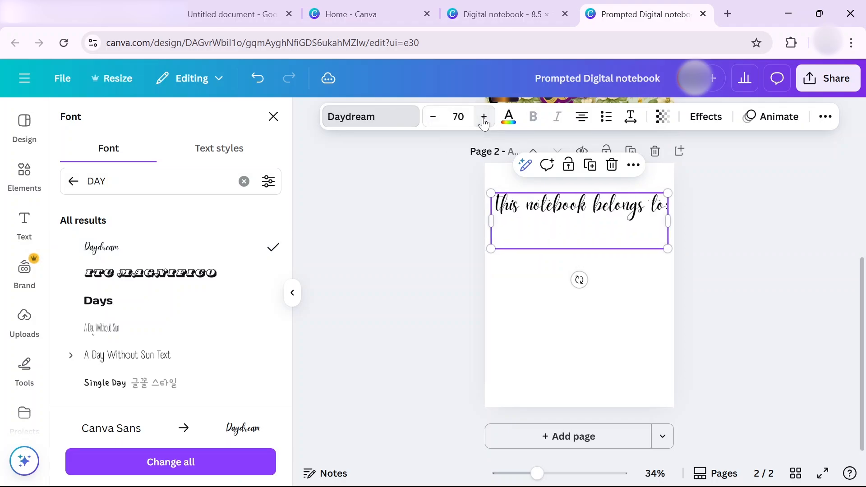
{"action": "double_click", "coordinate": [483, 117]}
{"action": "double_click", "coordinate": [483, 117]}
{"action": "triple_click", "coordinate": [484, 116]}
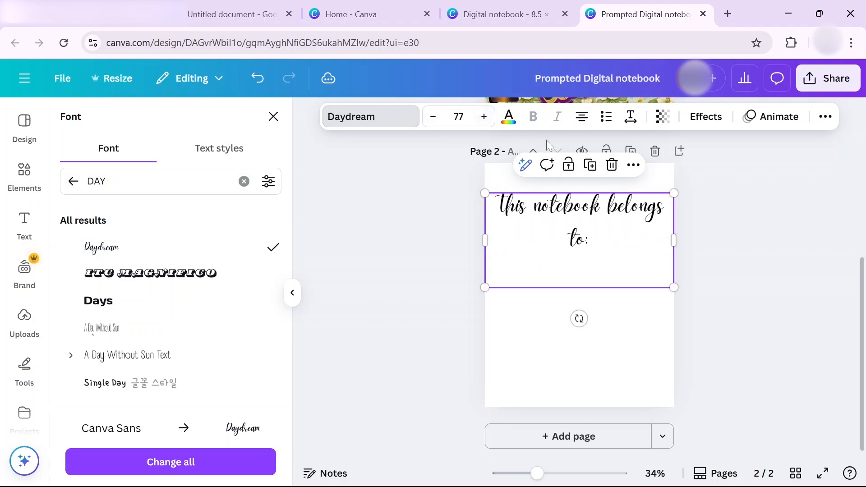
{"action": "double_click", "coordinate": [483, 117]}
{"action": "double_click", "coordinate": [484, 117]}
{"action": "double_click", "coordinate": [483, 116]}
Step: Apply the Lift text effect to the "This notebook belongs to:" heading
{"action": "left_click", "coordinate": [705, 117]}
{"action": "left_click", "coordinate": [230, 208]}
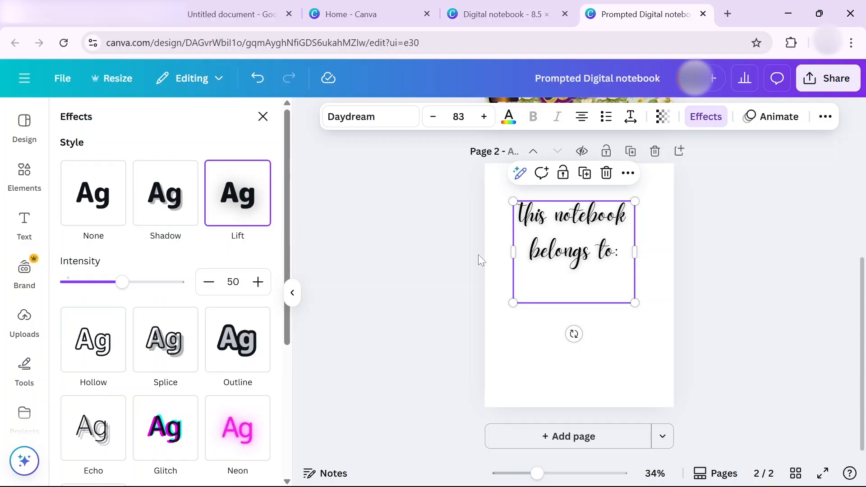
{"action": "left_click", "coordinate": [696, 306]}
{"action": "left_click", "coordinate": [616, 350]}
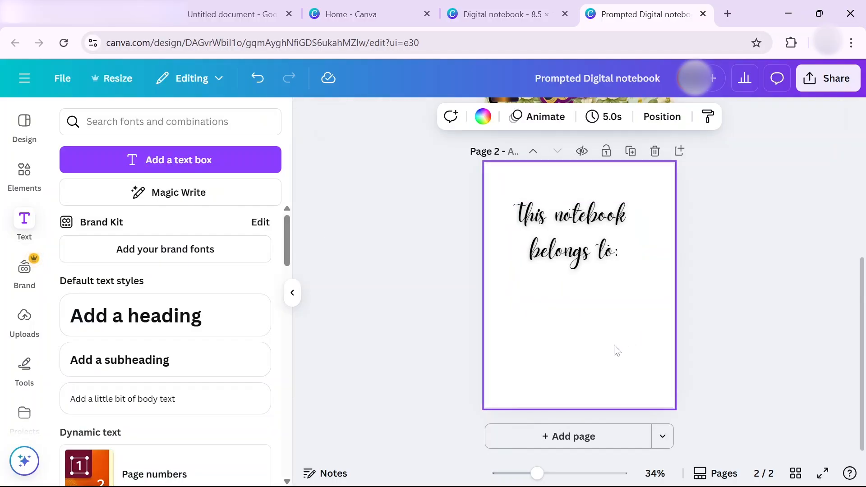
Step: Add a straight solid line below the heading, extend it to nearly the page width and set its stroke weight to 1
{"action": "left_click", "coordinate": [24, 173]}
{"action": "left_click", "coordinate": [207, 337]}
{"action": "left_click_drag", "start_coordinate": [606, 284], "coordinate": [644, 281]}
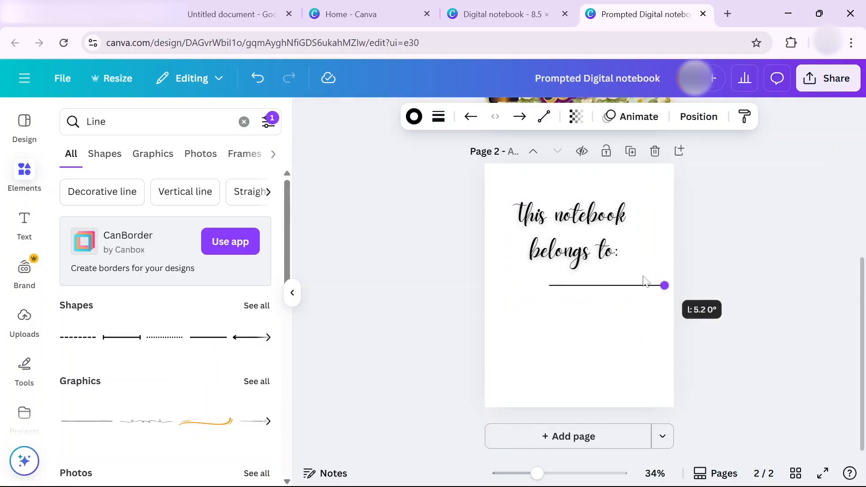
{"action": "left_click_drag", "start_coordinate": [548, 284], "coordinate": [502, 284]}
{"action": "left_click", "coordinate": [438, 116]}
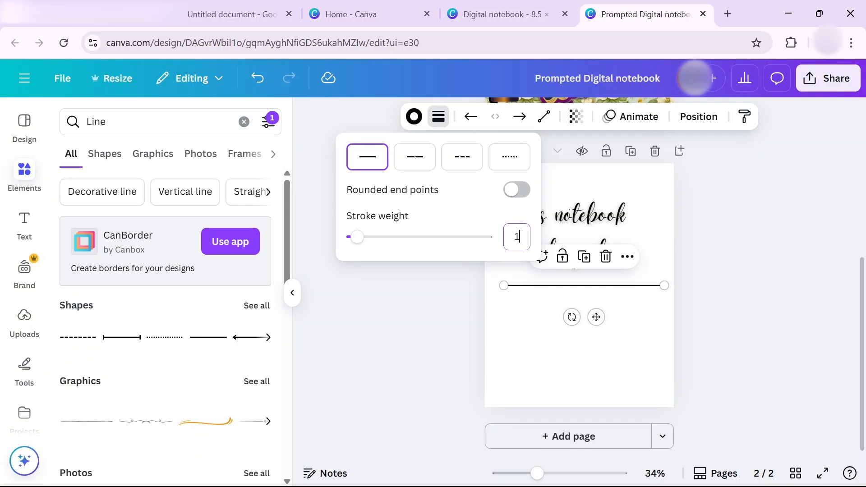
Step: Move the line further down below the heading and duplicate it
{"action": "left_click_drag", "start_coordinate": [598, 285], "coordinate": [593, 317]}
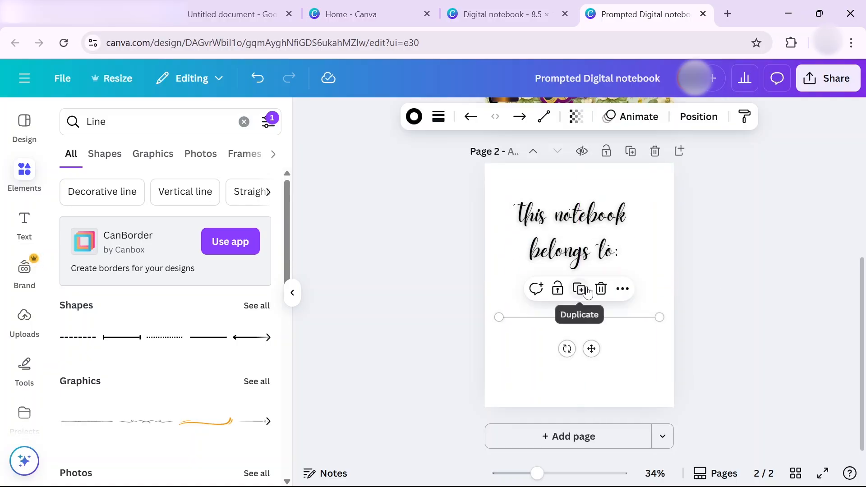
{"action": "left_click", "coordinate": [587, 293]}
{"action": "left_click", "coordinate": [579, 308]}
Step: Add a third page and place a heading reading "About me" near its top
{"action": "left_click", "coordinate": [623, 443]}
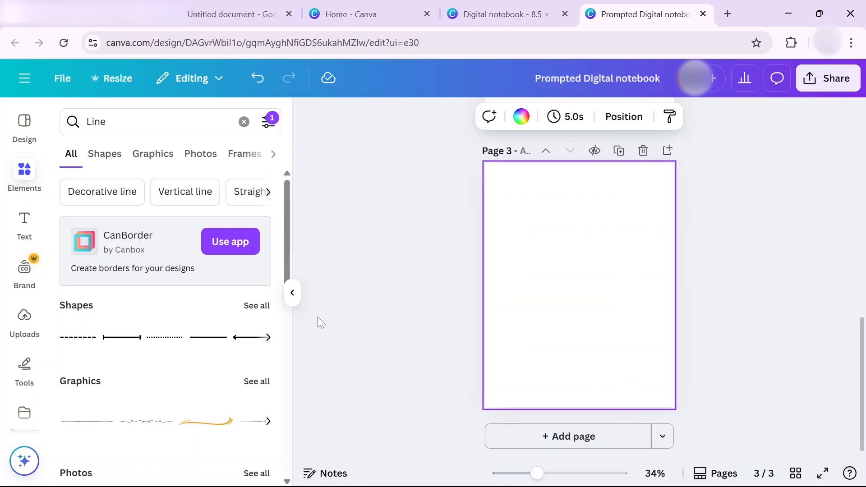
{"action": "left_click", "coordinate": [293, 293]}
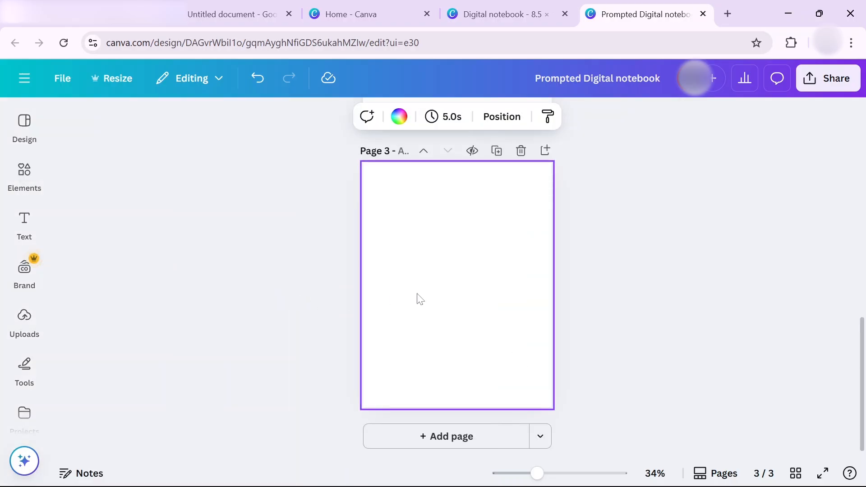
{"action": "left_click", "coordinate": [32, 233]}
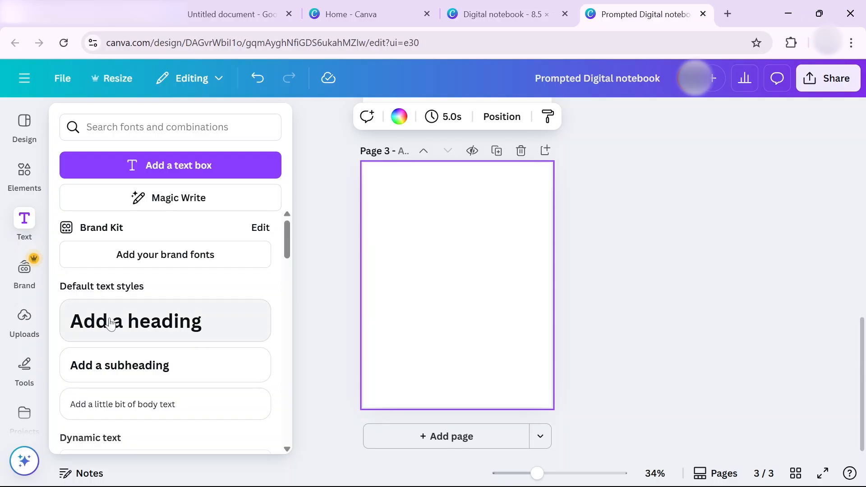
{"action": "left_click", "coordinate": [114, 323]}
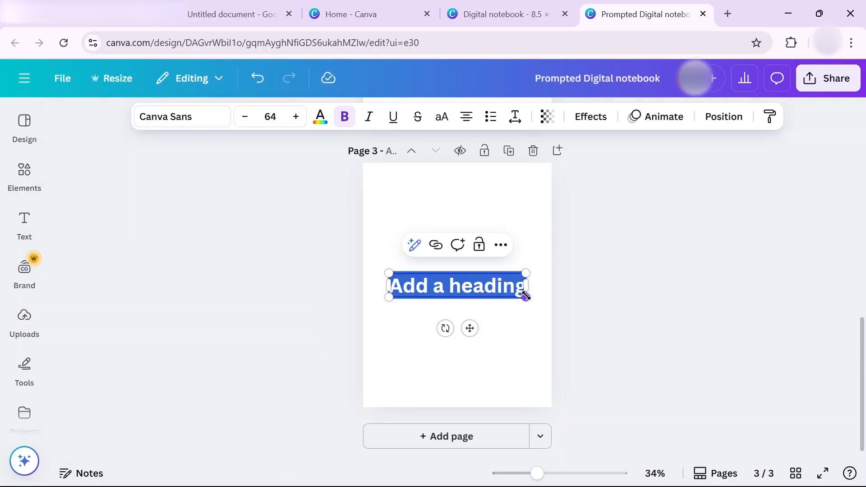
{"action": "left_click_drag", "start_coordinate": [469, 327], "coordinate": [468, 243]}
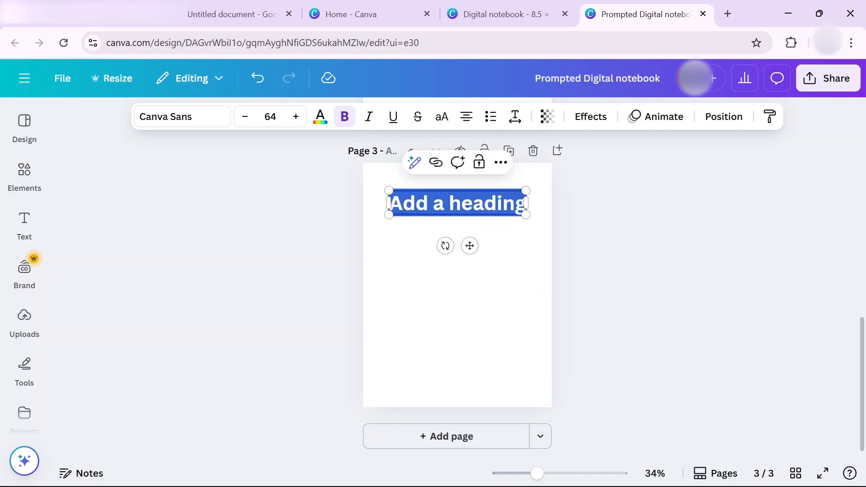
{"action": "type", "text": "About"}
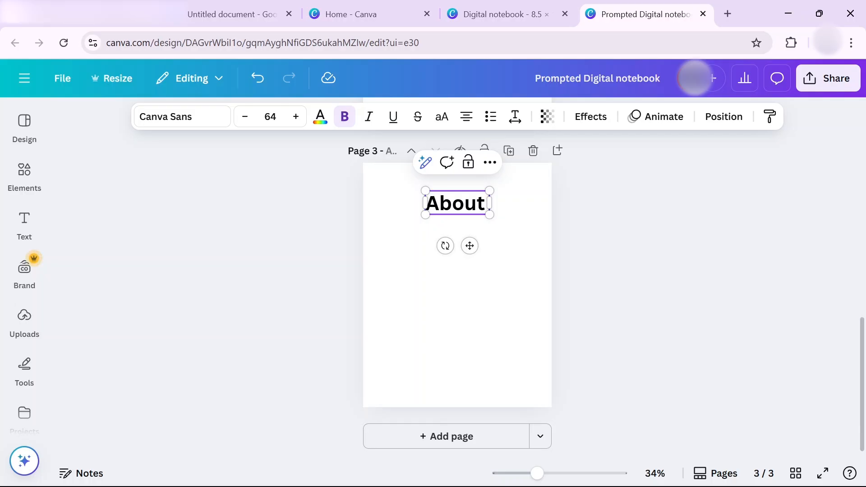
{"action": "type", "text": " me"}
{"action": "left_click", "coordinate": [573, 222]}
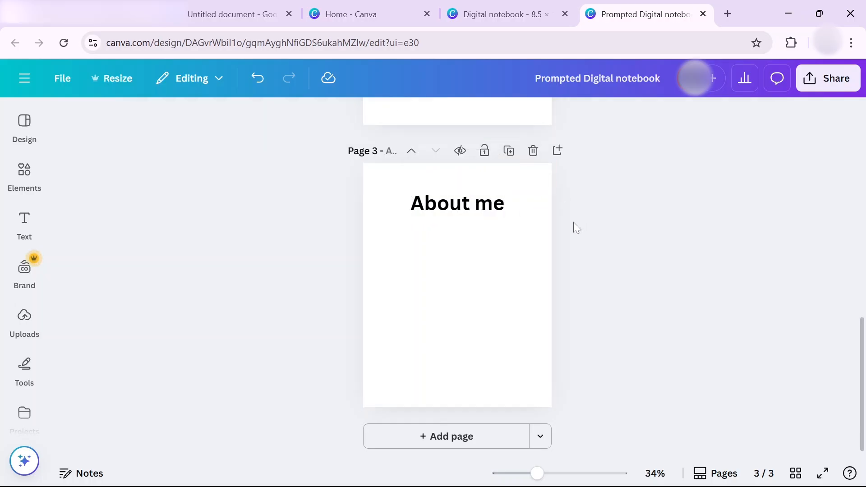
Step: Set the "About me" heading's font to Brittany
{"action": "left_click", "coordinate": [481, 215]}
{"action": "left_click", "coordinate": [166, 116]}
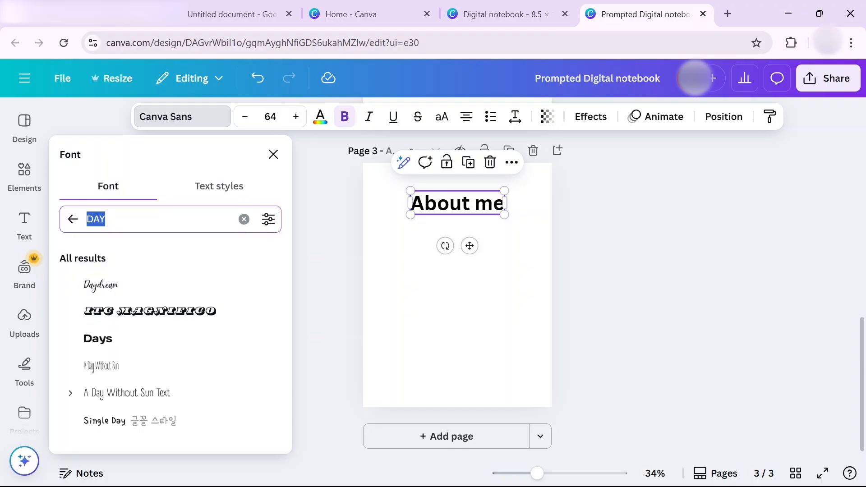
{"action": "type", "text": "br"}
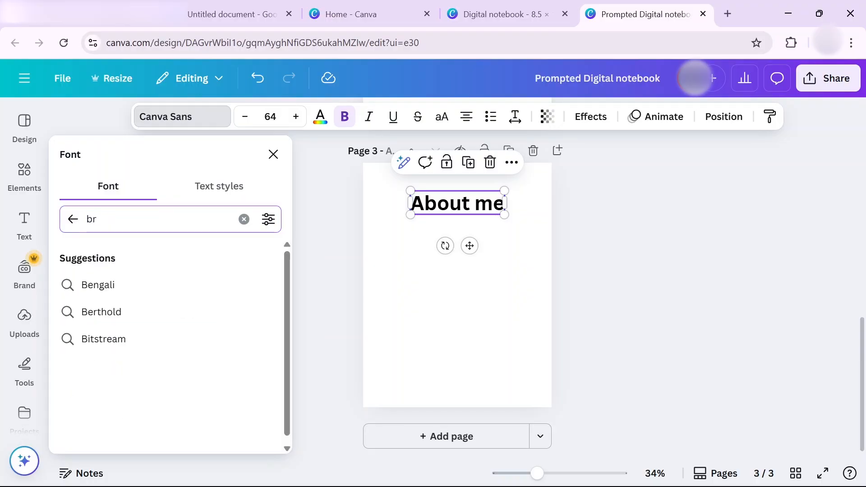
{"action": "type", "text": "i"}
{"action": "left_click", "coordinate": [101, 339]}
Step: Increase the "About me" heading's font size to 100
{"action": "left_click", "coordinate": [296, 117]}
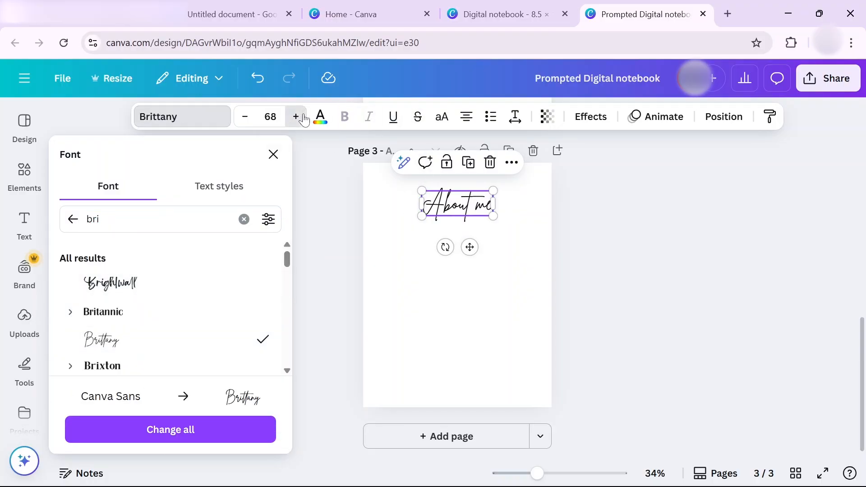
{"action": "left_click", "coordinate": [303, 117]}
{"action": "left_click", "coordinate": [303, 117]}
{"action": "left_click", "coordinate": [302, 118]}
{"action": "left_click", "coordinate": [303, 117]}
{"action": "left_click", "coordinate": [303, 118]}
{"action": "left_click", "coordinate": [303, 117]}
{"action": "double_click", "coordinate": [303, 117]}
{"action": "left_click", "coordinate": [274, 116]}
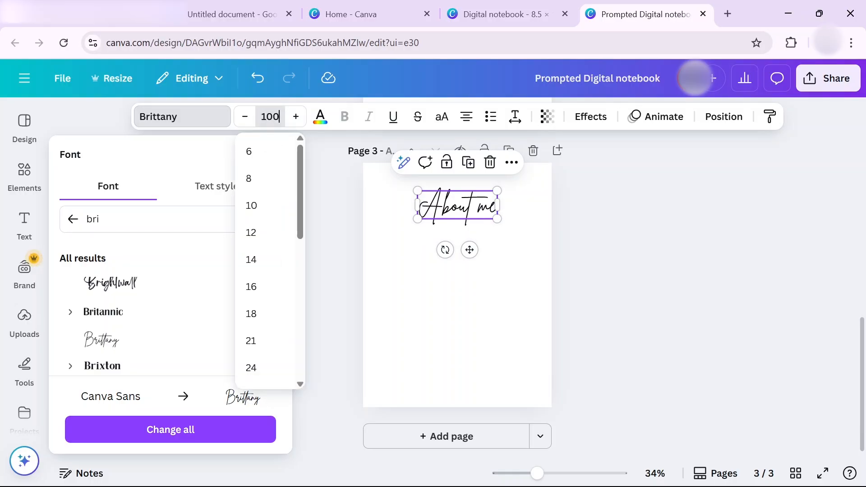
{"action": "type", "text": "100"}
{"action": "key", "text": "Return"}
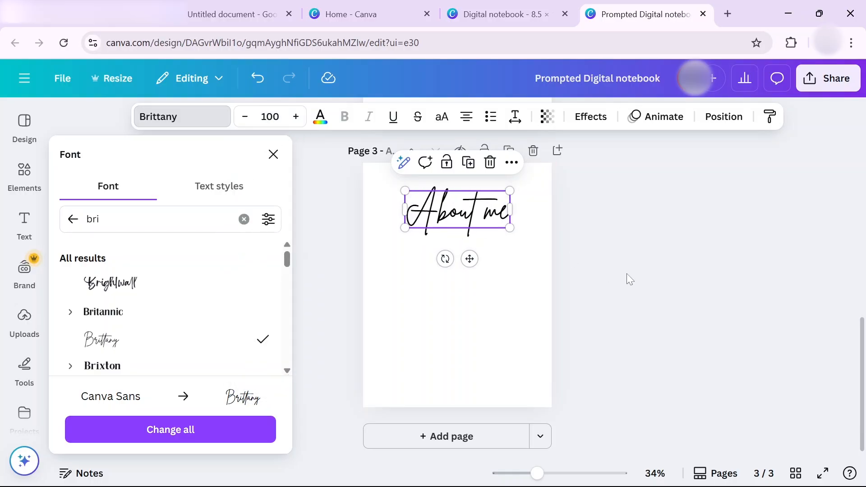
{"action": "left_click", "coordinate": [631, 280]}
{"action": "left_click", "coordinate": [632, 276]}
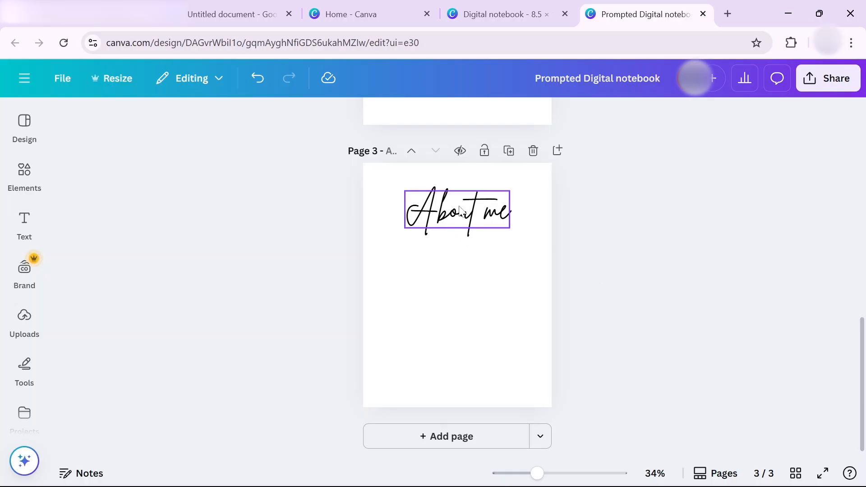
Step: Move the "About me" heading slightly up and apply the Lift text effect to it
{"action": "left_click_drag", "start_coordinate": [458, 206], "coordinate": [458, 197]}
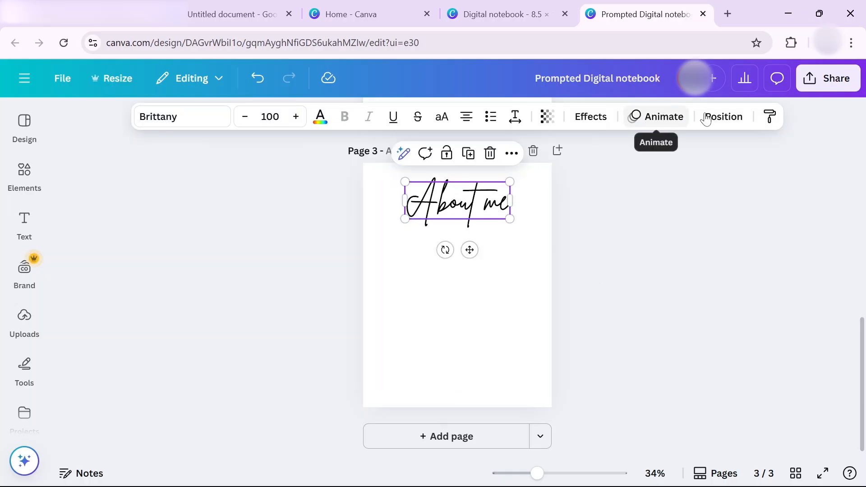
{"action": "left_click", "coordinate": [591, 116]}
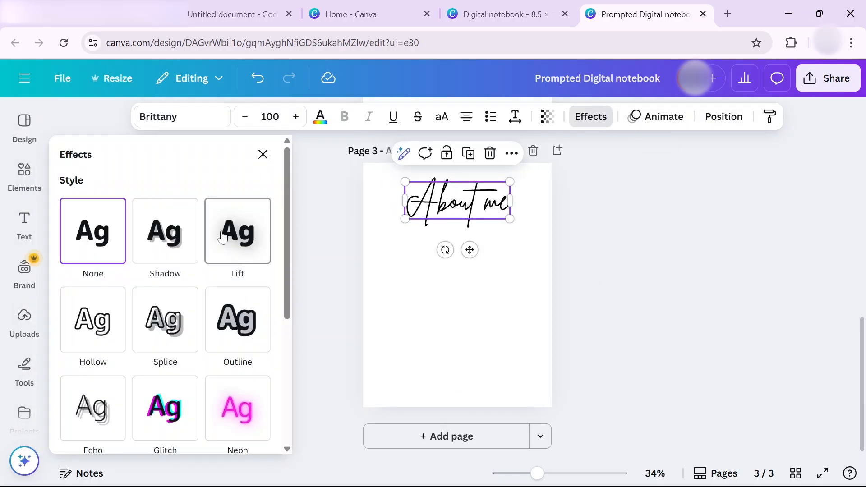
{"action": "left_click", "coordinate": [223, 237]}
{"action": "left_click", "coordinate": [526, 296]}
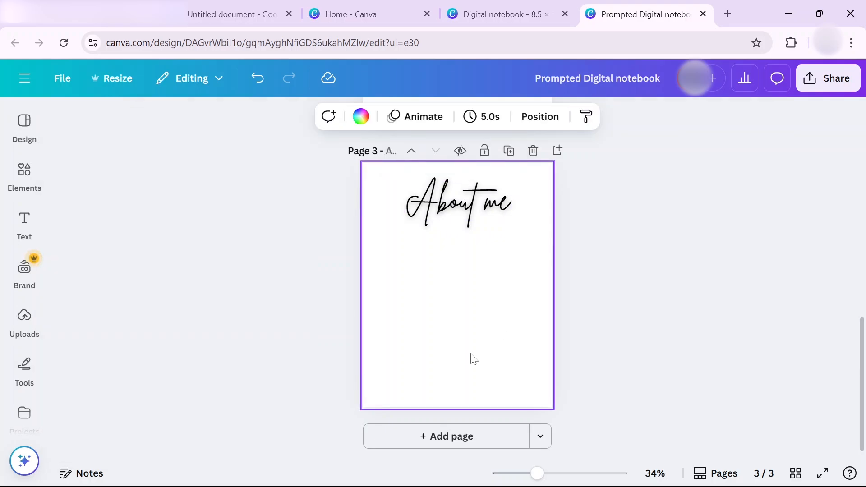
Step: Add a square below the left end of the "About me" heading and fill it with white
{"action": "key", "text": "r"}
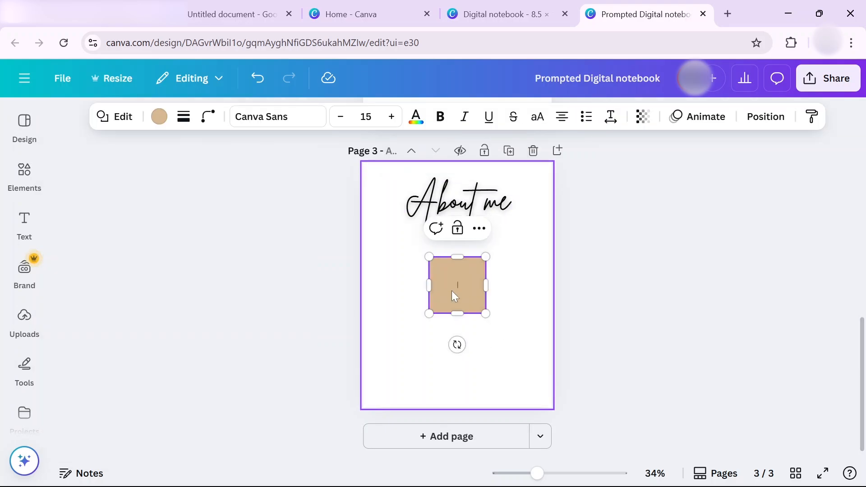
{"action": "left_click_drag", "start_coordinate": [458, 275], "coordinate": [399, 255]}
{"action": "left_click", "coordinate": [158, 116]}
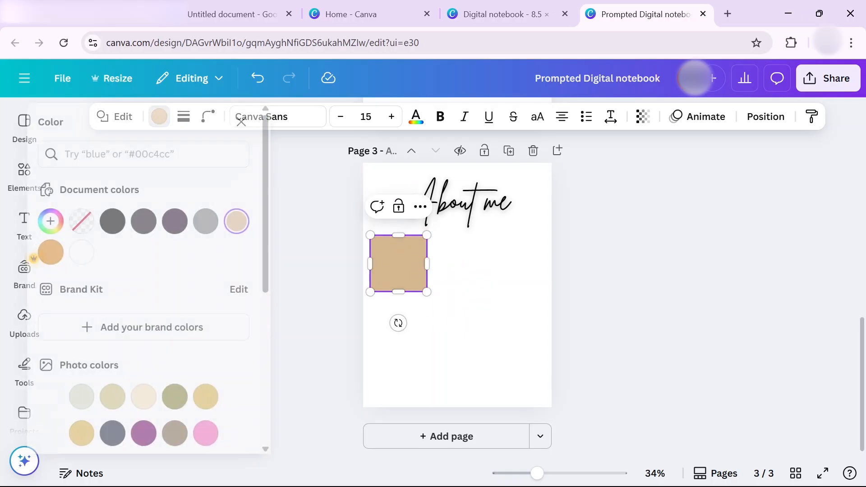
{"action": "left_click", "coordinate": [104, 286]}
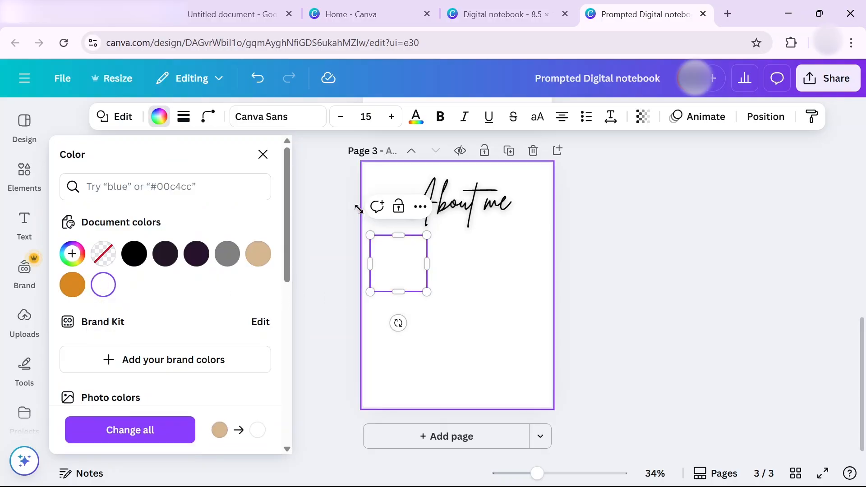
Step: Give the white square a thin solid black border and enlarge it into a box spanning nearly the left half of the page
{"action": "left_click", "coordinate": [183, 116]}
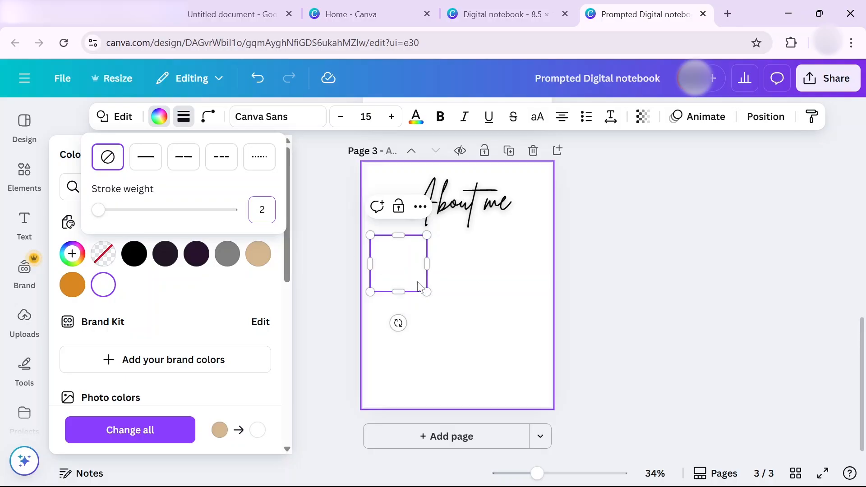
{"action": "left_click", "coordinate": [451, 293]}
{"action": "left_click", "coordinate": [400, 270]}
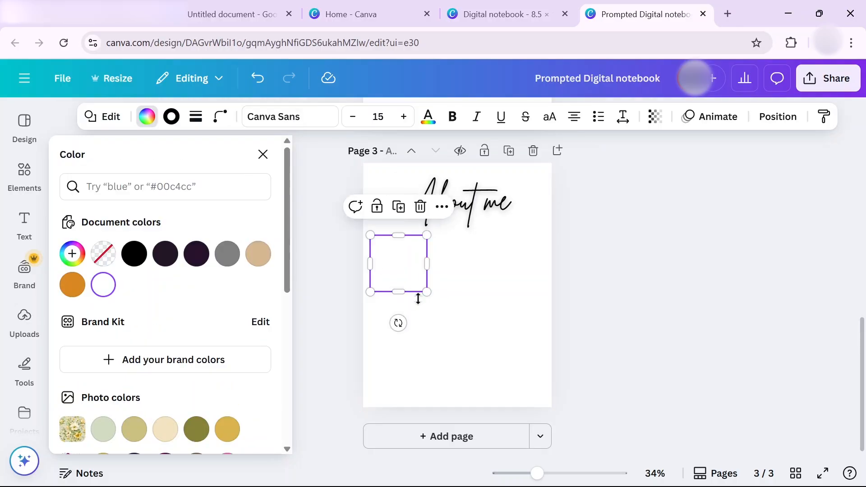
{"action": "left_click_drag", "start_coordinate": [406, 292], "coordinate": [399, 325]}
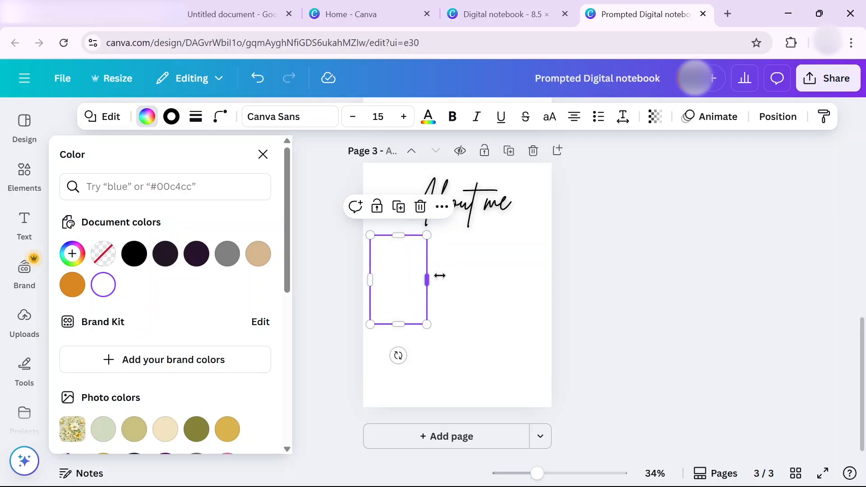
{"action": "left_click_drag", "start_coordinate": [439, 275], "coordinate": [464, 276]}
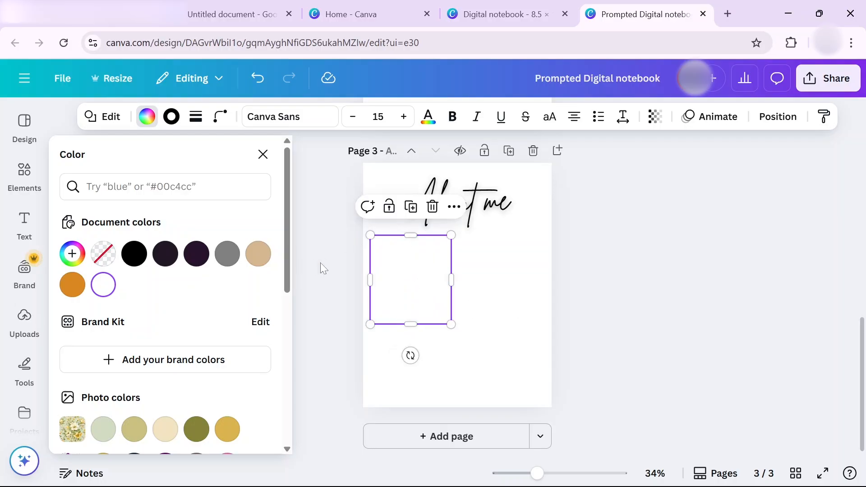
{"action": "left_click", "coordinate": [529, 337]}
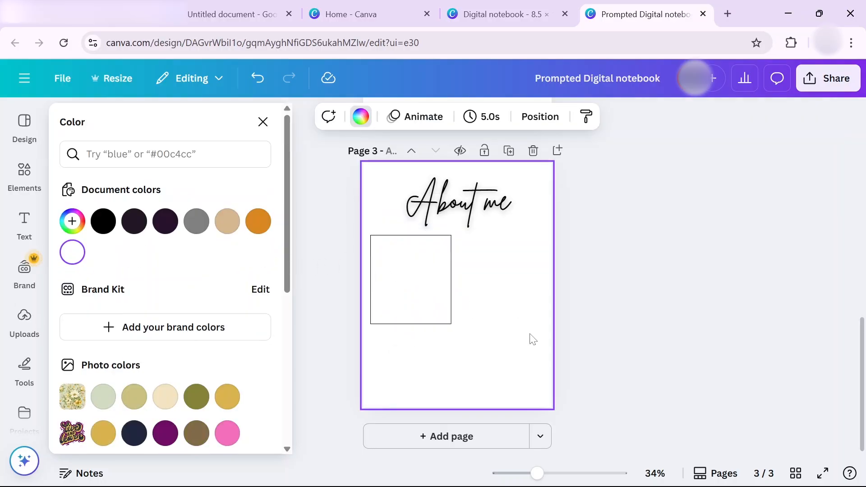
Step: Add a black rectangle as a header strip across the top of the bordered box and group the two shapes
{"action": "key", "text": "r"}
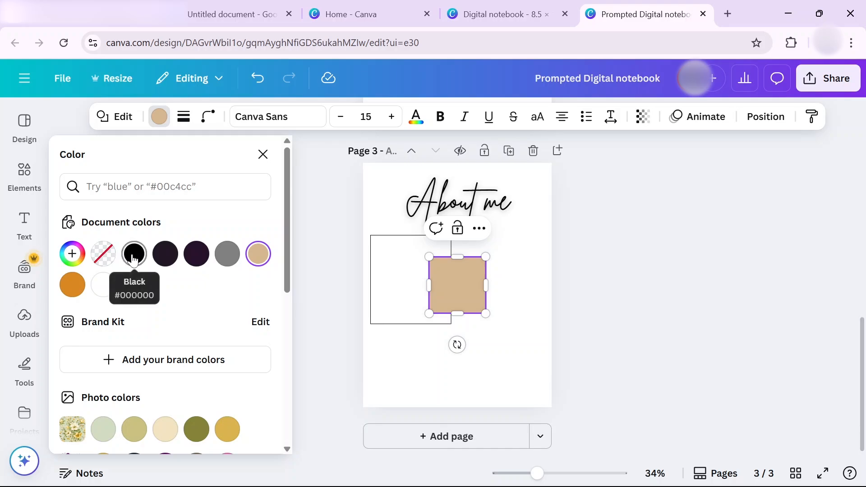
{"action": "left_click", "coordinate": [133, 260]}
{"action": "left_click_drag", "start_coordinate": [460, 278], "coordinate": [399, 256]}
{"action": "left_click_drag", "start_coordinate": [398, 291], "coordinate": [466, 256]}
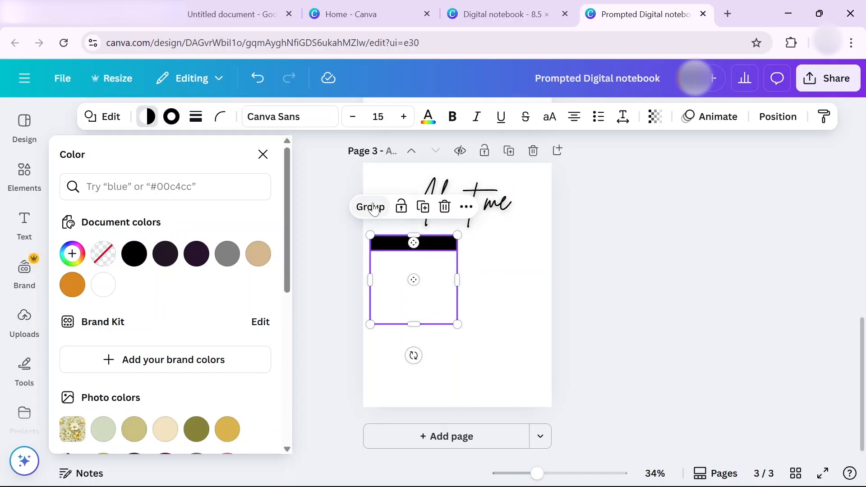
{"action": "left_click", "coordinate": [373, 209]}
Step: Duplicate the grouped box into the right half of the page and lengthen both boxes to the same height
{"action": "left_click", "coordinate": [440, 209]}
{"action": "left_click_drag", "start_coordinate": [429, 295], "coordinate": [519, 294]}
{"action": "left_click_drag", "start_coordinate": [551, 324], "coordinate": [497, 333]}
{"action": "left_click", "coordinate": [434, 313]}
{"action": "left_click_drag", "start_coordinate": [420, 322], "coordinate": [423, 328]}
Step: Duplicate the grouped box below the other two and resize it into a wide, shorter box centred at the page bottom
{"action": "left_click", "coordinate": [395, 235]}
{"action": "left_click", "coordinate": [439, 207]}
{"action": "left_click_drag", "start_coordinate": [426, 292], "coordinate": [427, 389]}
{"action": "left_click_drag", "start_coordinate": [464, 388], "coordinate": [552, 389]}
{"action": "left_click_drag", "start_coordinate": [460, 439], "coordinate": [454, 416]}
{"action": "left_click_drag", "start_coordinate": [377, 364], "coordinate": [370, 364]}
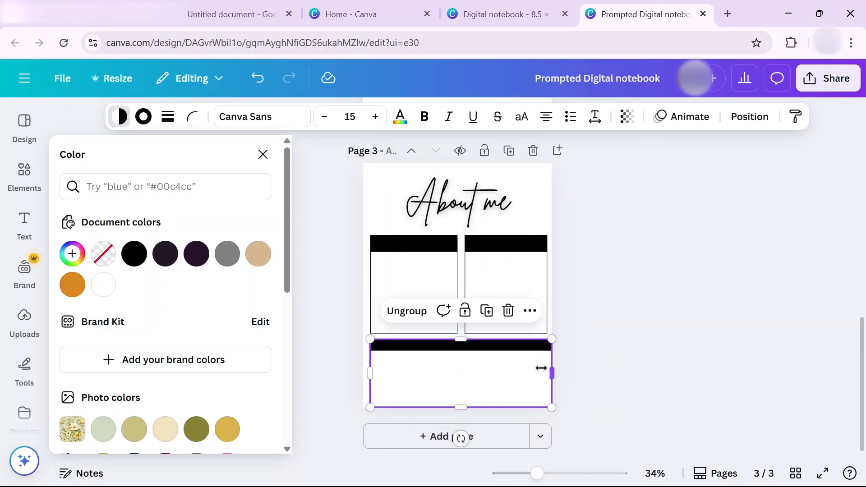
{"action": "left_click_drag", "start_coordinate": [545, 368], "coordinate": [518, 367]}
{"action": "left_click_drag", "start_coordinate": [371, 367], "coordinate": [383, 368]}
{"action": "left_click", "coordinate": [446, 360]}
{"action": "left_click_drag", "start_coordinate": [451, 406], "coordinate": [451, 399]}
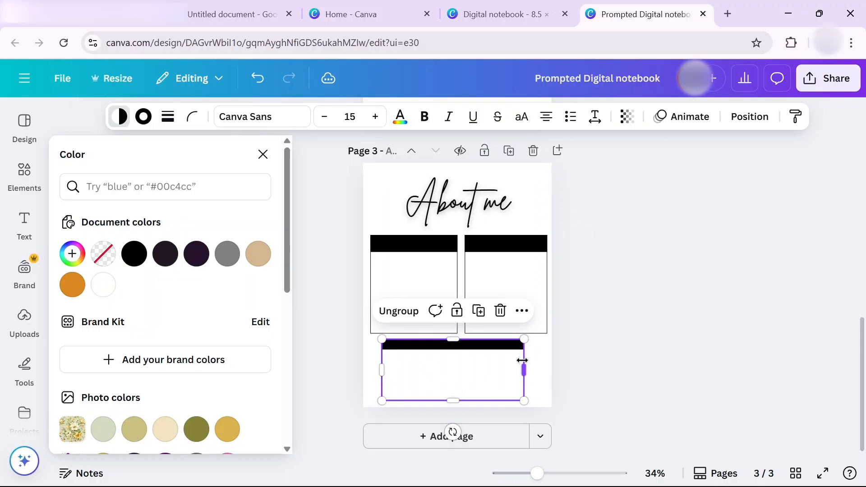
{"action": "left_click_drag", "start_coordinate": [523, 367], "coordinate": [533, 366]}
{"action": "left_click", "coordinate": [577, 352]}
Step: Add a text box on the left box's black header strip and colour its text white
{"action": "left_click", "coordinate": [388, 284]}
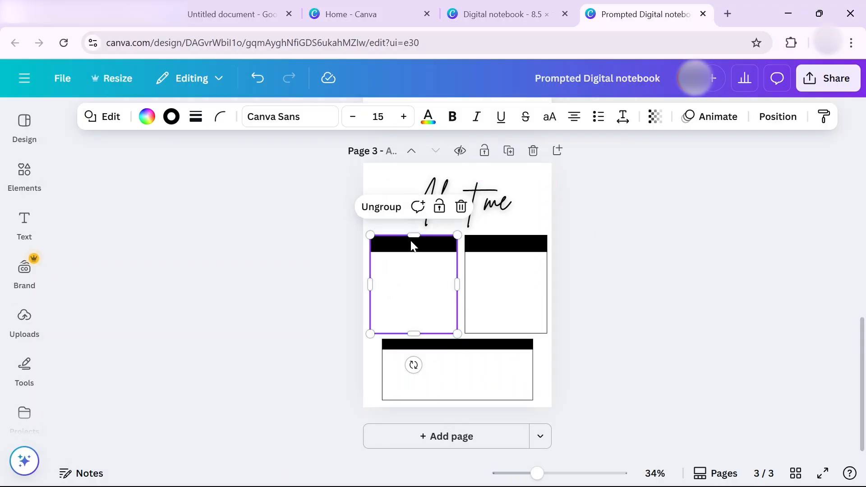
{"action": "left_click", "coordinate": [369, 243]}
{"action": "left_click", "coordinate": [321, 117]}
{"action": "left_click", "coordinate": [72, 284]}
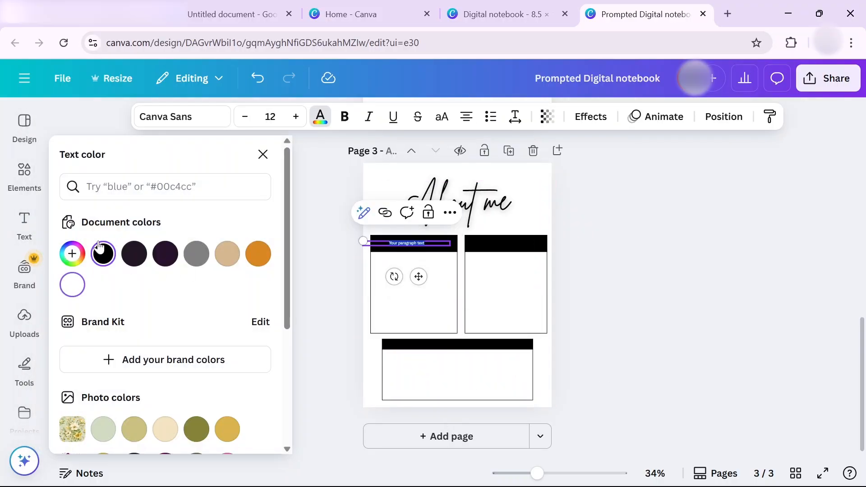
Step: Set the header text to the Poppins font at size 20
{"action": "left_click", "coordinate": [182, 116]}
{"action": "type", "text": "bri"}
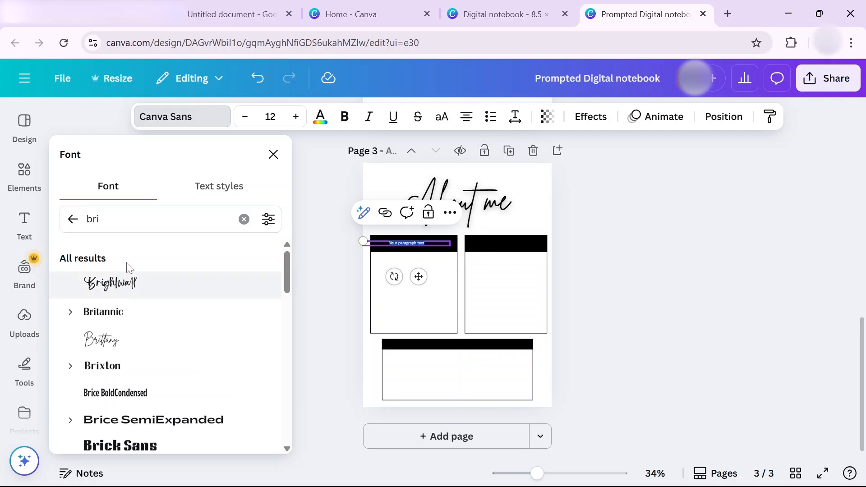
{"action": "type", "text": "po"}
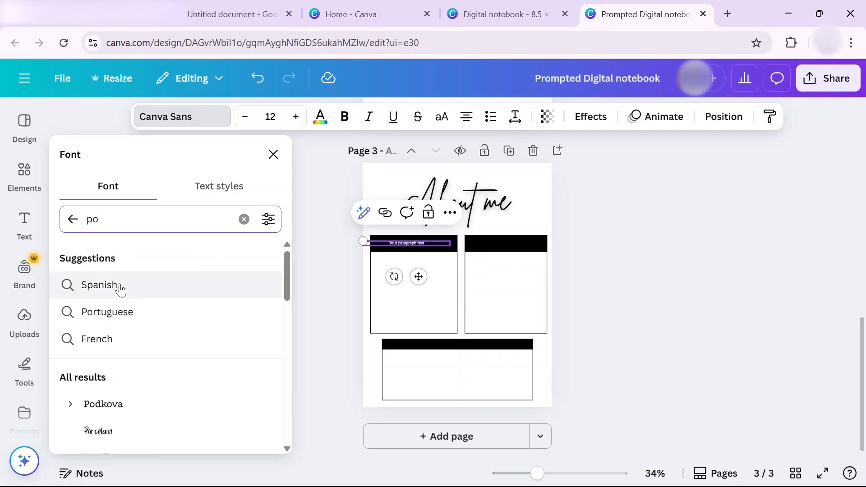
{"action": "type", "text": "ppi"}
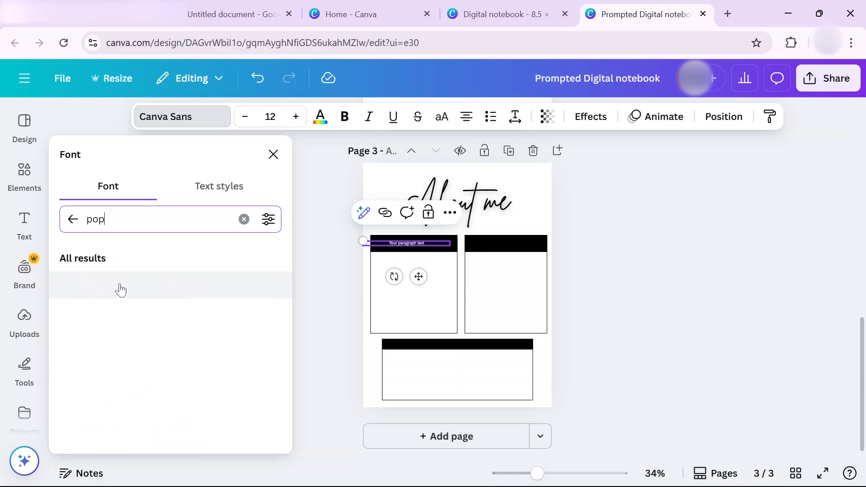
{"action": "left_click", "coordinate": [118, 285]}
{"action": "triple_click", "coordinate": [296, 116]}
{"action": "triple_click", "coordinate": [296, 117]}
{"action": "double_click", "coordinate": [296, 117]}
Step: Change the left box's header text to "Fun Facts about me"
{"action": "double_click", "coordinate": [407, 244]}
{"action": "type", "text": "Fun Facts about me"}
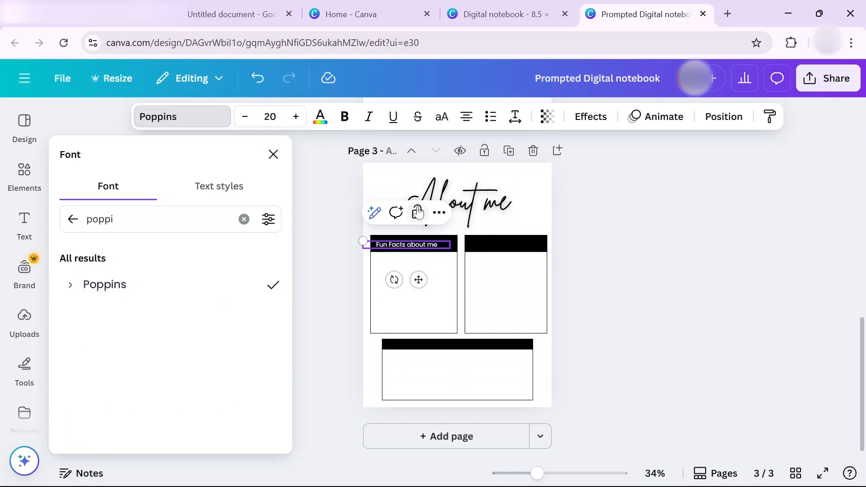
{"action": "left_click", "coordinate": [586, 216]}
Step: Copy the header label onto the right and bottom boxes' black strips, with the text "My Favorites"
{"action": "left_click", "coordinate": [413, 244]}
{"action": "left_click", "coordinate": [418, 212]}
{"action": "left_click", "coordinate": [424, 275]}
{"action": "left_click_drag", "start_coordinate": [413, 244], "coordinate": [476, 344]}
{"action": "double_click", "coordinate": [512, 244]}
{"action": "type", "text": "My Favorites"}
{"action": "left_click", "coordinate": [586, 252]}
Step: Change the bottom box's header text to "Three to describe me"
{"action": "double_click", "coordinate": [479, 343]}
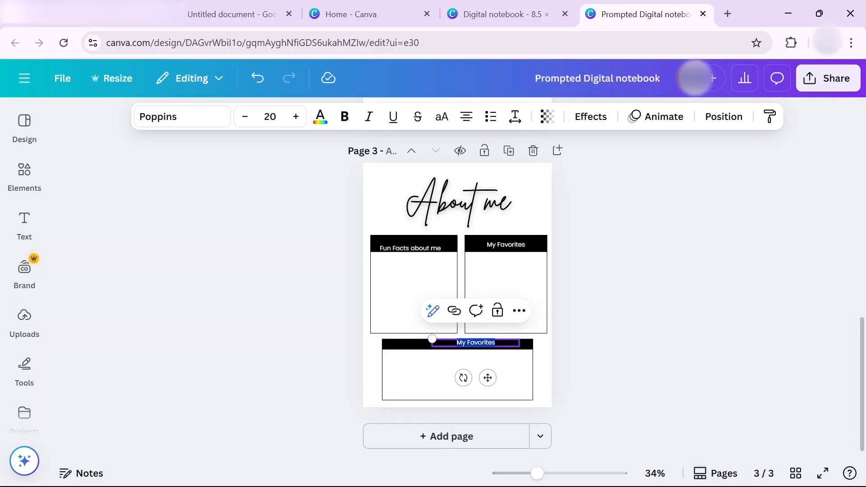
{"action": "type", "text": "Three to describe me"}
Step: Set the "Fun Facts about me" and "My Favorites" headers to size 25 and make both bold
{"action": "left_click", "coordinate": [411, 248]}
{"action": "triple_click", "coordinate": [296, 117]}
{"action": "double_click", "coordinate": [295, 117]}
{"action": "left_click_drag", "start_coordinate": [424, 283], "coordinate": [427, 279]}
{"action": "left_click", "coordinate": [501, 245]}
{"action": "triple_click", "coordinate": [296, 117]}
{"action": "double_click", "coordinate": [295, 117]}
{"action": "left_click_drag", "start_coordinate": [515, 282], "coordinate": [513, 281]}
{"action": "left_click", "coordinate": [348, 122]}
{"action": "left_click", "coordinate": [413, 243]}
{"action": "left_click", "coordinate": [346, 121]}
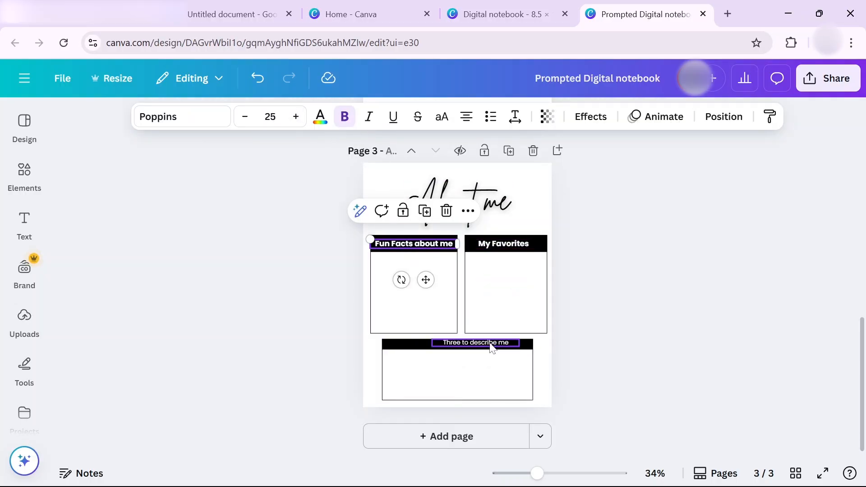
Step: Make the "Three to describe me" header bold and centre it on a taller black strip
{"action": "left_click_drag", "start_coordinate": [491, 344], "coordinate": [472, 345]}
{"action": "left_click", "coordinate": [345, 120]}
{"action": "left_click", "coordinate": [419, 370]}
{"action": "left_click", "coordinate": [411, 346], "text": "shift"}
{"action": "left_click_drag", "start_coordinate": [435, 343], "coordinate": [435, 349]}
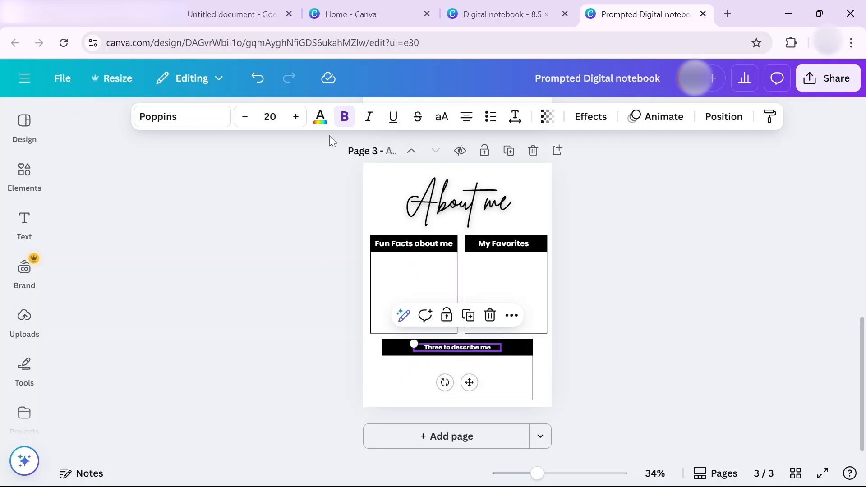
Step: Enlarge the text of the "Three to describe me" header
{"action": "left_click", "coordinate": [295, 117]}
{"action": "left_click", "coordinate": [296, 116]}
{"action": "left_click", "coordinate": [296, 117]}
{"action": "left_click", "coordinate": [296, 117]}
{"action": "left_click", "coordinate": [704, 315]}
Step: Add a fourth page and place a text box on it with the text size set to 21
{"action": "left_click", "coordinate": [582, 440]}
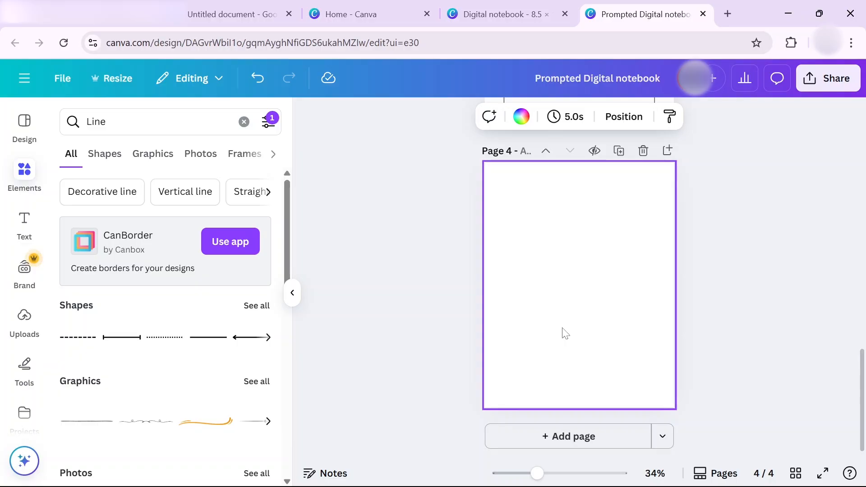
{"action": "key", "text": "t"}
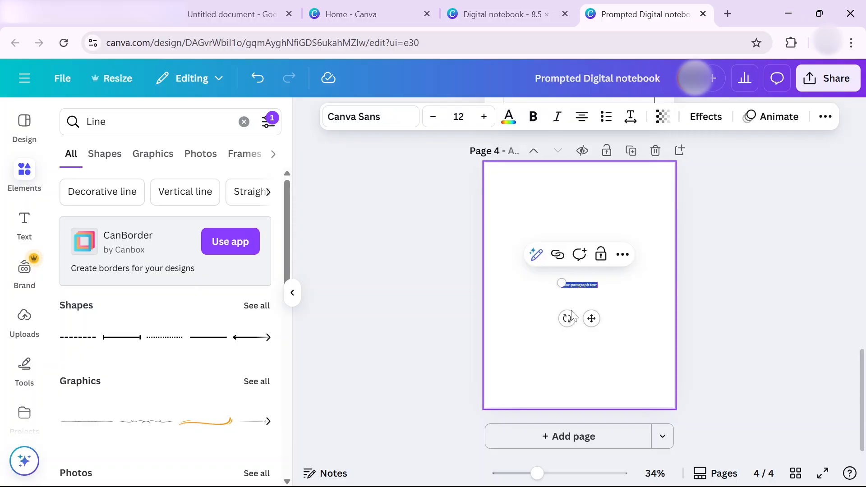
{"action": "left_click", "coordinate": [484, 116]}
{"action": "left_click", "coordinate": [483, 116]}
{"action": "left_click", "coordinate": [483, 116]}
{"action": "left_click", "coordinate": [484, 116]}
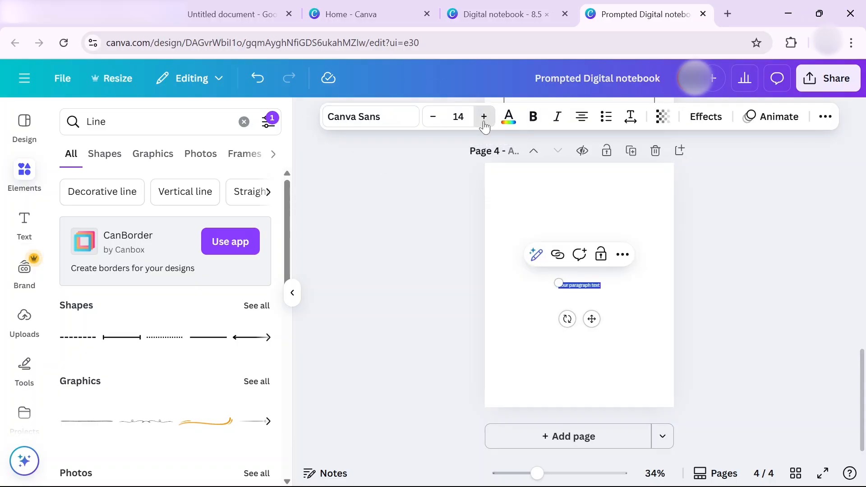
{"action": "left_click", "coordinate": [484, 116]}
{"action": "left_click", "coordinate": [484, 117]}
{"action": "left_click", "coordinate": [484, 116]}
{"action": "left_click", "coordinate": [484, 116]}
{"action": "left_click", "coordinate": [483, 116]}
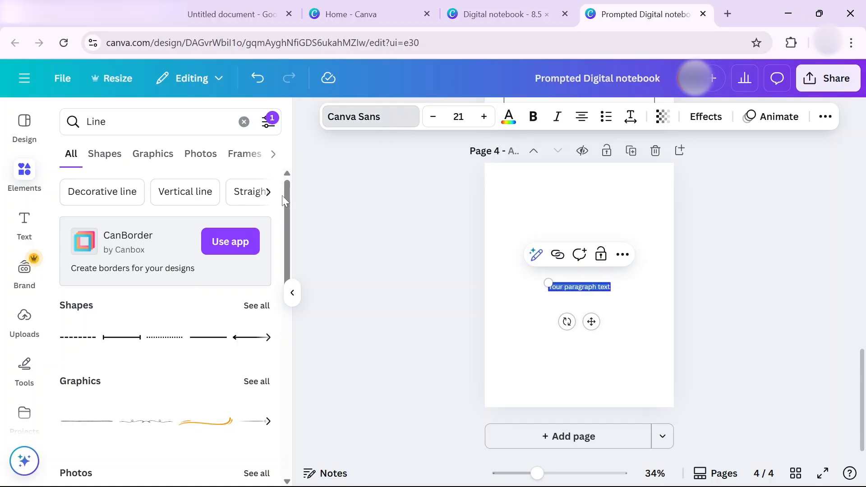
Step: Set the new text box's font to Poppins and replace its text with "Memo no"
{"action": "left_click", "coordinate": [387, 121]}
{"action": "type", "text": "poppi"}
{"action": "left_click", "coordinate": [137, 257]}
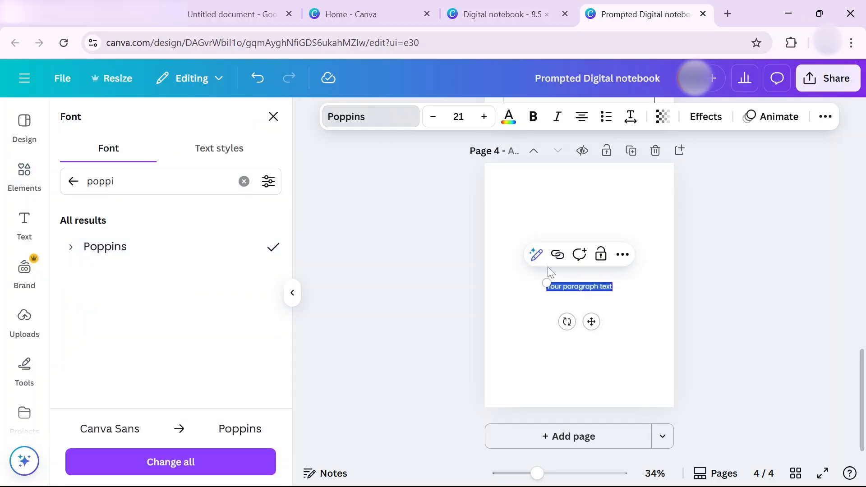
{"action": "left_click", "coordinate": [586, 286]}
{"action": "left_click", "coordinate": [583, 296]}
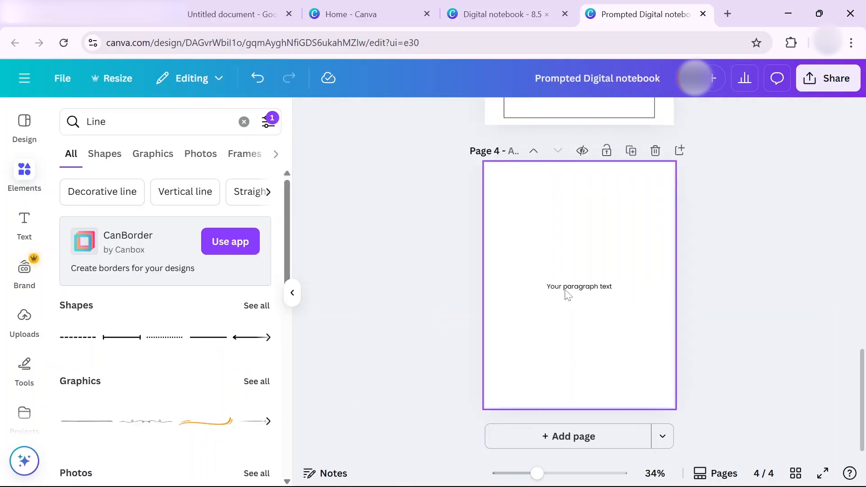
{"action": "double_click", "coordinate": [589, 288]}
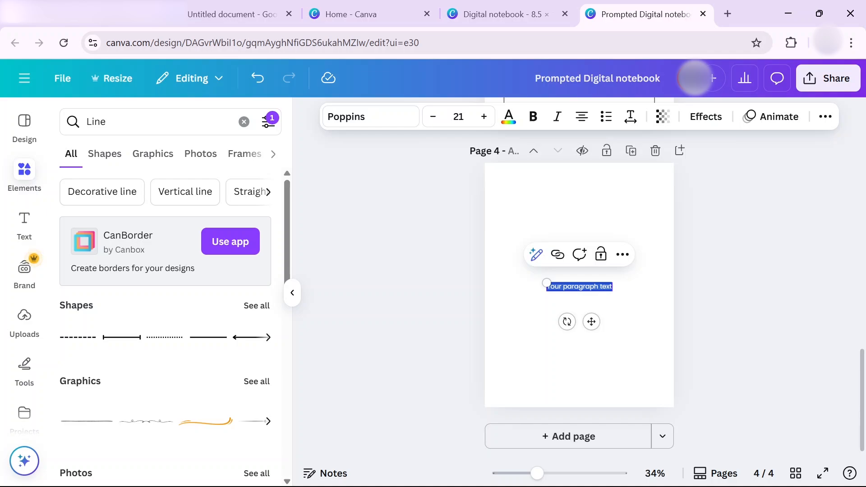
{"action": "key", "text": "BackSpace"}
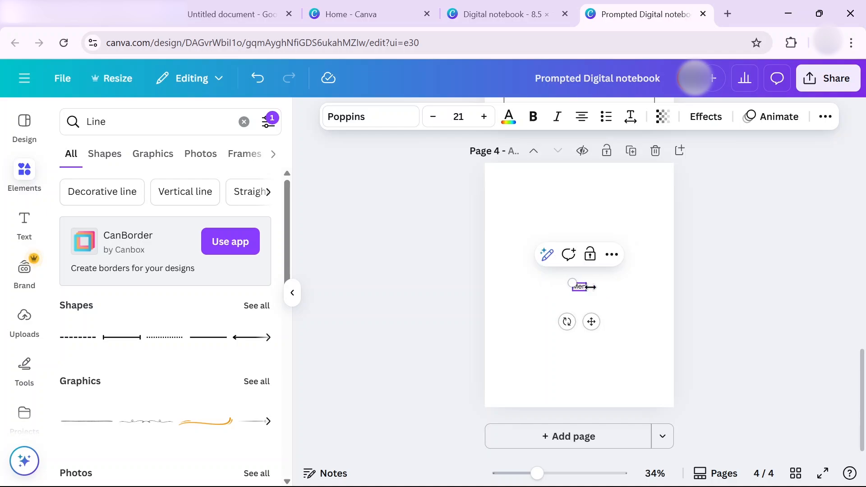
{"action": "type", "text": "Memo no"}
Step: Make the "Memo no" label bold and move it to the page's upper right area
{"action": "left_click", "coordinate": [532, 116]}
{"action": "left_click", "coordinate": [634, 332]}
{"action": "left_click", "coordinate": [581, 286]}
{"action": "left_click", "coordinate": [532, 119]}
{"action": "left_click_drag", "start_coordinate": [591, 321], "coordinate": [617, 221]}
Step: Duplicate the "Memo no" label just below it and change the copy's text to "Date"
{"action": "left_click", "coordinate": [617, 155]}
{"action": "left_click_drag", "start_coordinate": [621, 190], "coordinate": [617, 202]}
{"action": "double_click", "coordinate": [612, 202]}
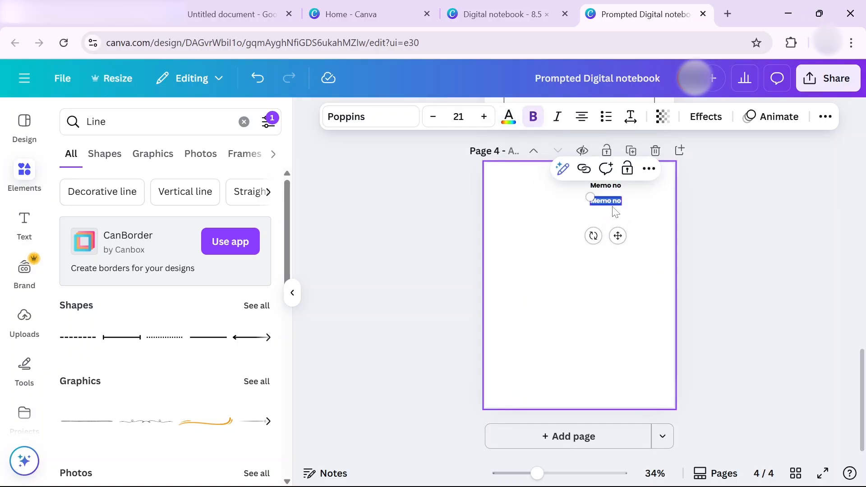
{"action": "type", "text": "Date"}
Step: Add a straight line to the page and set its stroke weight to 1
{"action": "left_click", "coordinate": [208, 337]}
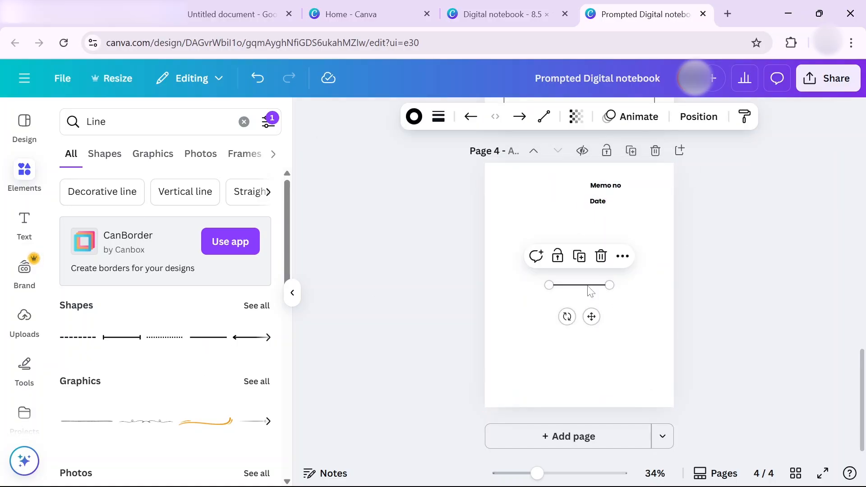
{"action": "left_click", "coordinate": [438, 117]}
{"action": "left_click", "coordinate": [516, 235]}
{"action": "type", "text": "1"}
{"action": "key", "text": "Return"}
Step: Place the thin line beside "Memo no" as a writing line and put a matching copy beside "Date"
{"action": "mouse_move", "coordinate": [591, 317]}
{"action": "left_mouse_down"}
{"action": "mouse_move", "coordinate": [659, 237]}
{"action": "mouse_move", "coordinate": [657, 221]}
{"action": "mouse_move", "coordinate": [653, 241]}
{"action": "left_mouse_up"}
{"action": "left_click", "coordinate": [632, 277]}
{"action": "left_click", "coordinate": [647, 188]}
{"action": "left_click", "coordinate": [644, 214]}
{"action": "left_click", "coordinate": [643, 197]}
{"action": "left_click", "coordinate": [645, 171]}
{"action": "left_click", "coordinate": [679, 239]}
{"action": "left_click_drag", "start_coordinate": [631, 198], "coordinate": [623, 186]}
{"action": "left_click", "coordinate": [600, 201]}
{"action": "left_click", "coordinate": [752, 247]}
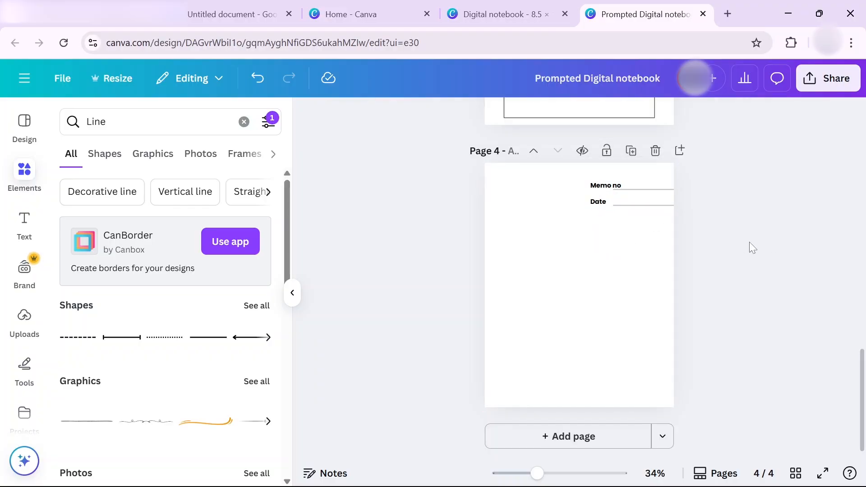
Step: Add a square to the page with a white fill and a border of stroke weight 4
{"action": "key", "text": "r"}
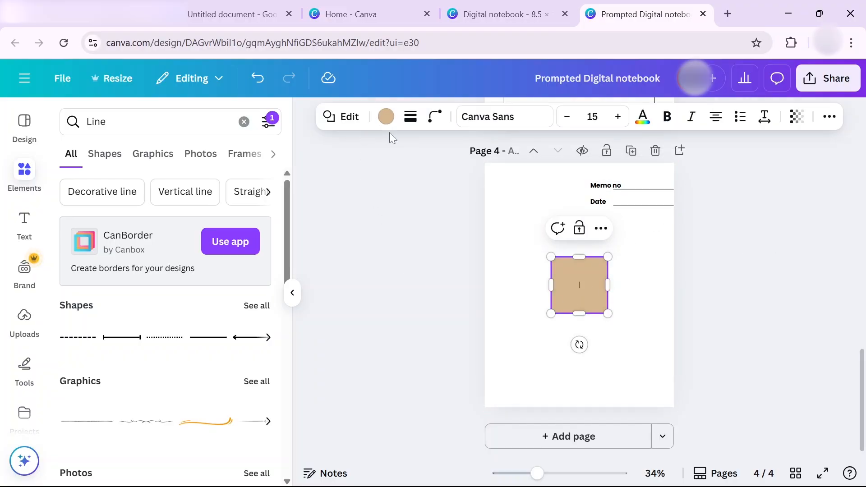
{"action": "left_click", "coordinate": [385, 117]}
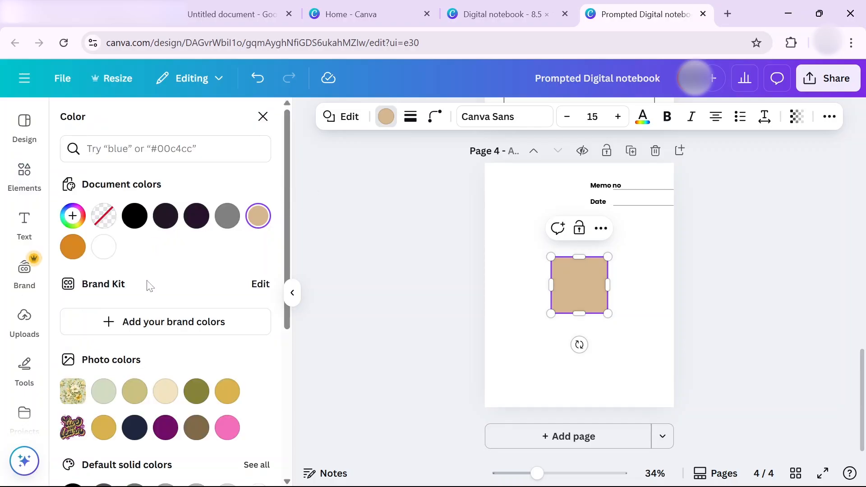
{"action": "left_click", "coordinate": [103, 247]}
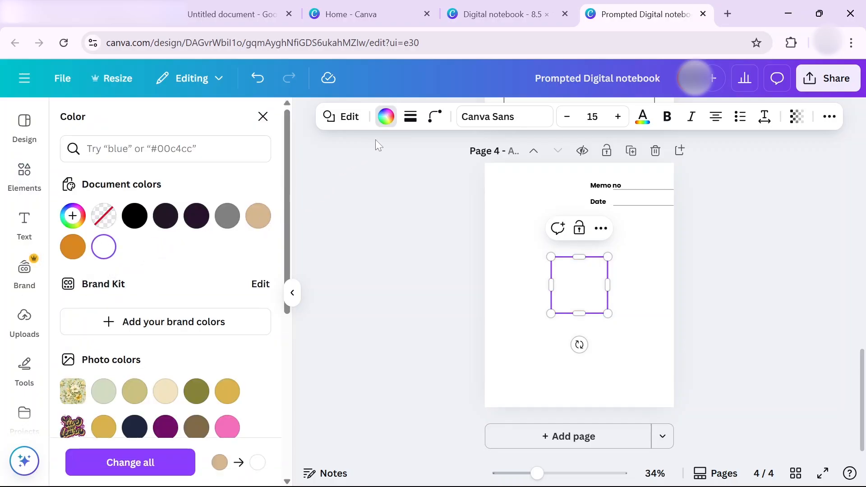
{"action": "left_click", "coordinate": [410, 117]}
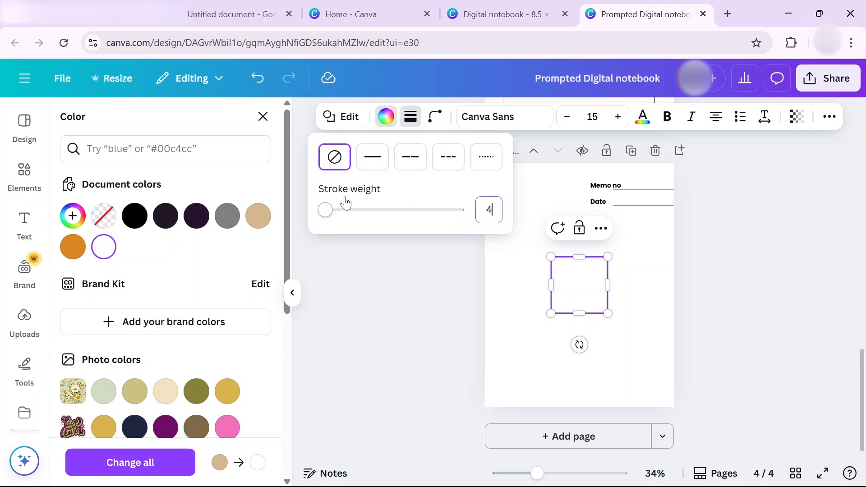
{"action": "type", "text": "4"}
{"action": "key", "text": "Return"}
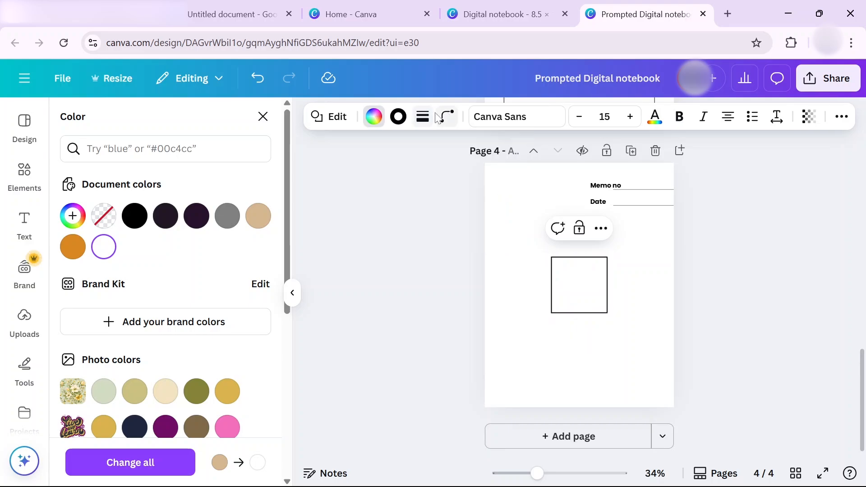
Step: Round the square's corners to 69 and reshape it into a wide, flat pill in the page's upper left area
{"action": "left_click", "coordinate": [448, 118]}
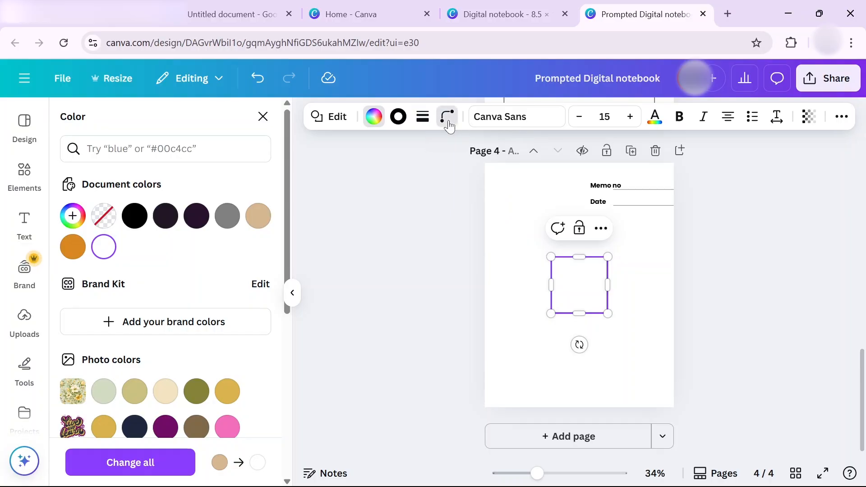
{"action": "left_click_drag", "start_coordinate": [378, 179], "coordinate": [447, 172]}
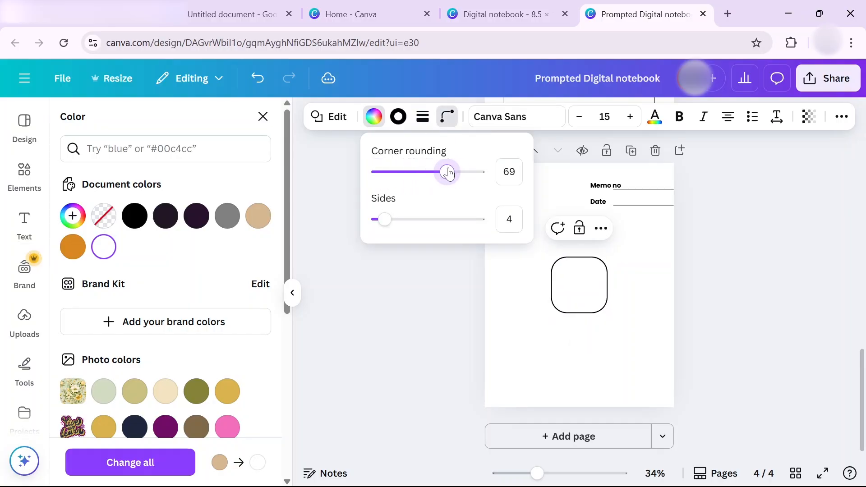
{"action": "left_click_drag", "start_coordinate": [607, 285], "coordinate": [654, 285]}
{"action": "left_click_drag", "start_coordinate": [610, 307], "coordinate": [612, 271]}
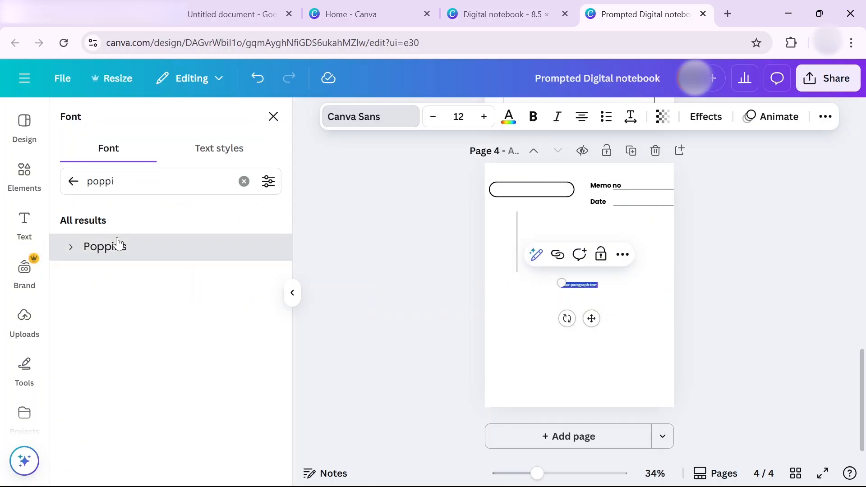
Step: Format the new text as "Mo" in Poppins at size 22 and place it inside the pill with a short vertical divider beside it
{"action": "left_click", "coordinate": [118, 244]}
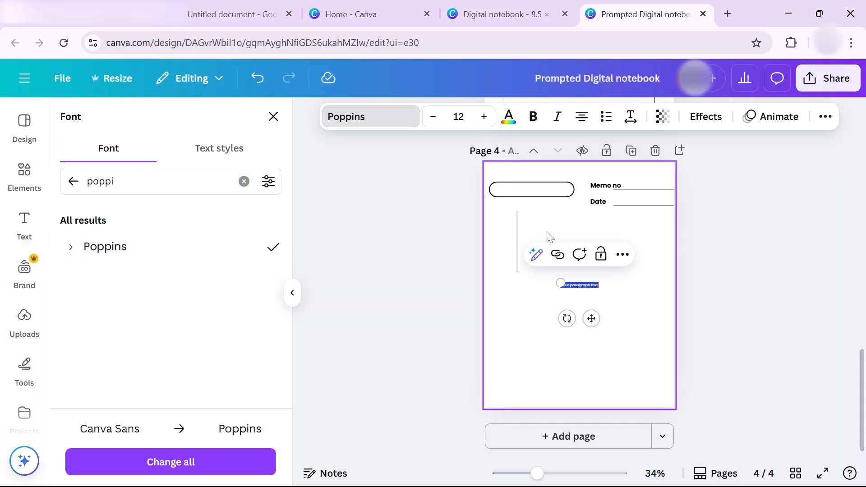
{"action": "left_click", "coordinate": [508, 226]}
{"action": "left_click_drag", "start_coordinate": [508, 227], "coordinate": [510, 225]}
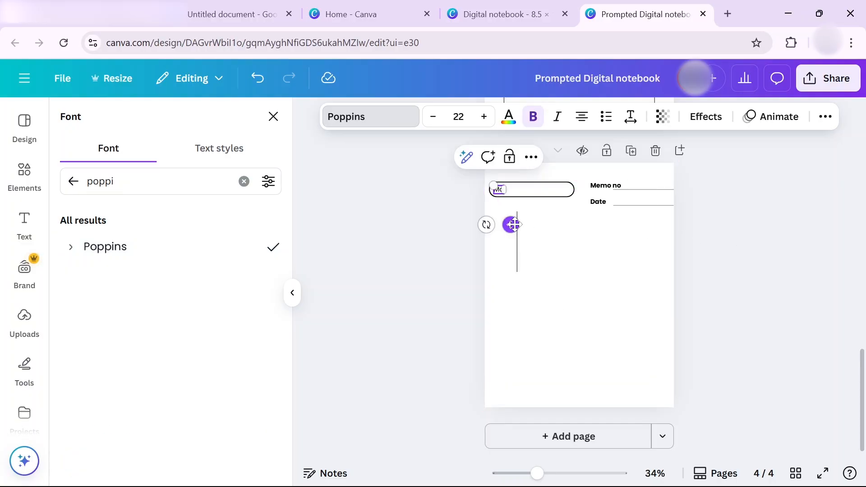
{"action": "left_click", "coordinate": [536, 228]}
{"action": "left_click_drag", "start_coordinate": [521, 231], "coordinate": [522, 223]}
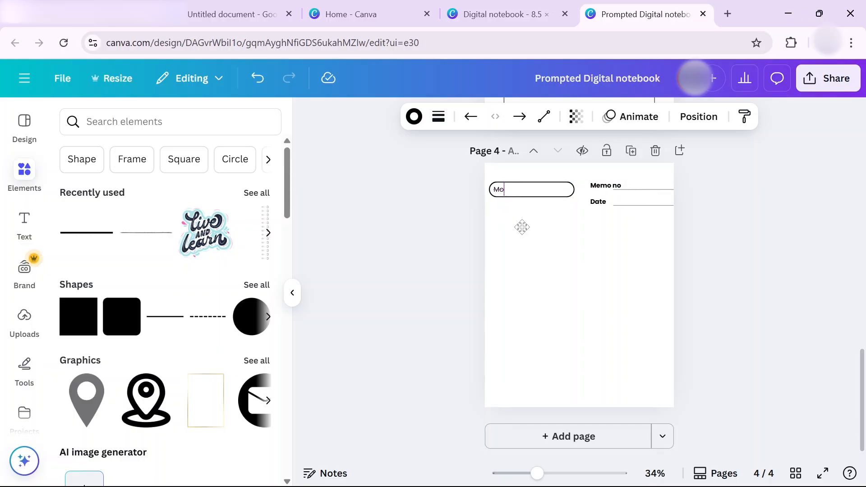
Step: Group the "Mo" label with its vertical divider line
{"action": "left_click", "coordinate": [617, 246]}
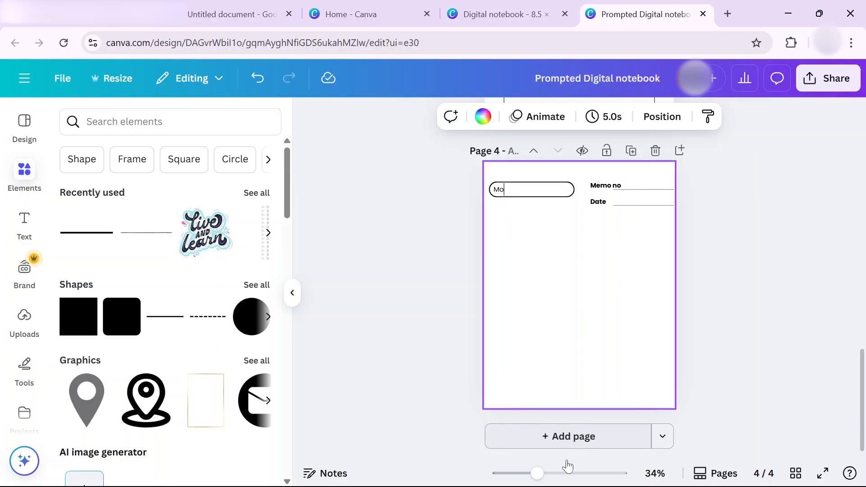
{"action": "left_click_drag", "start_coordinate": [540, 474], "coordinate": [549, 472]}
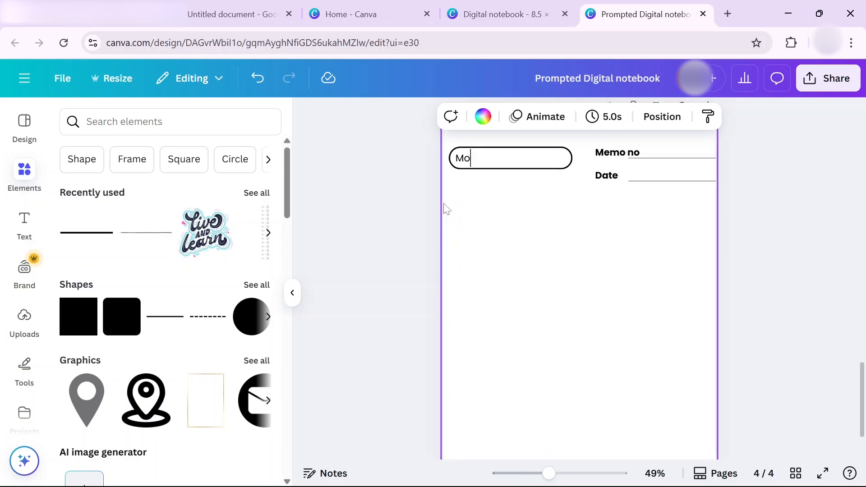
{"action": "left_click", "coordinate": [463, 159]}
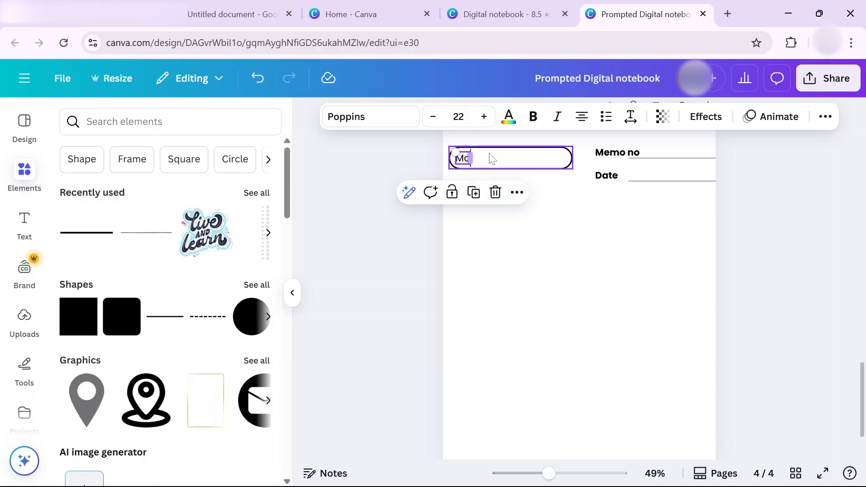
{"action": "left_click_drag", "start_coordinate": [476, 159], "coordinate": [476, 151]}
{"action": "left_click", "coordinate": [532, 229]}
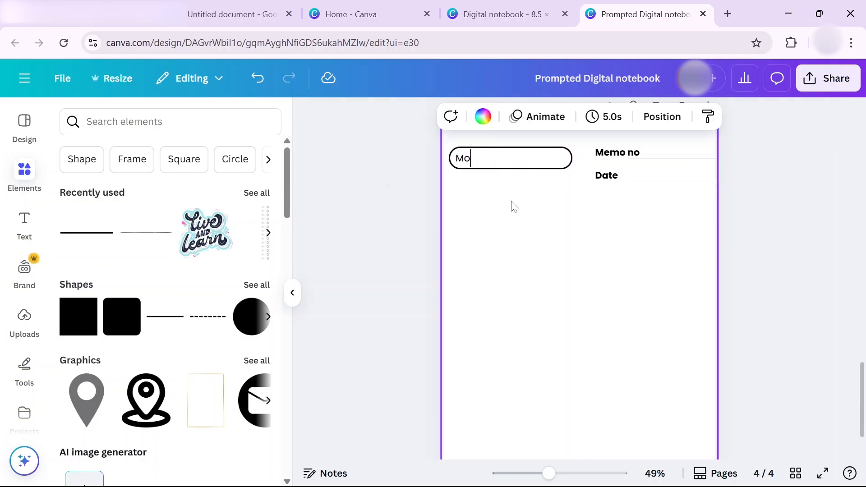
{"action": "left_click", "coordinate": [471, 157]}
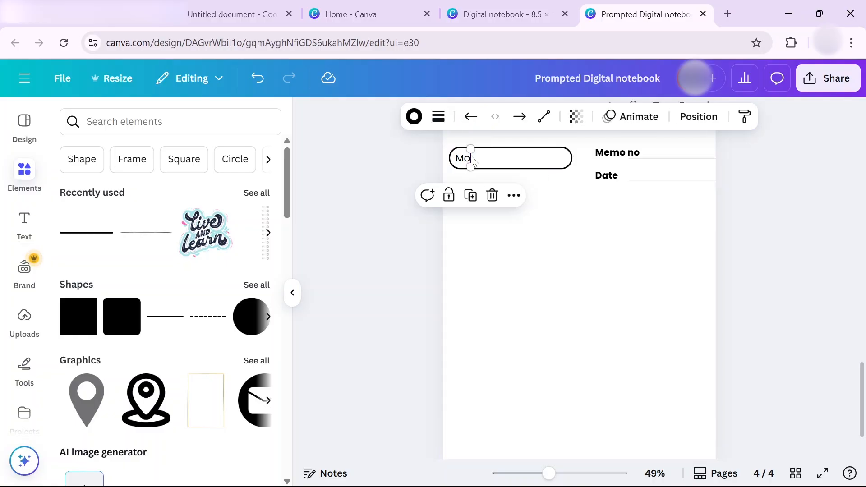
{"action": "left_click", "coordinate": [460, 159], "text": "shift"}
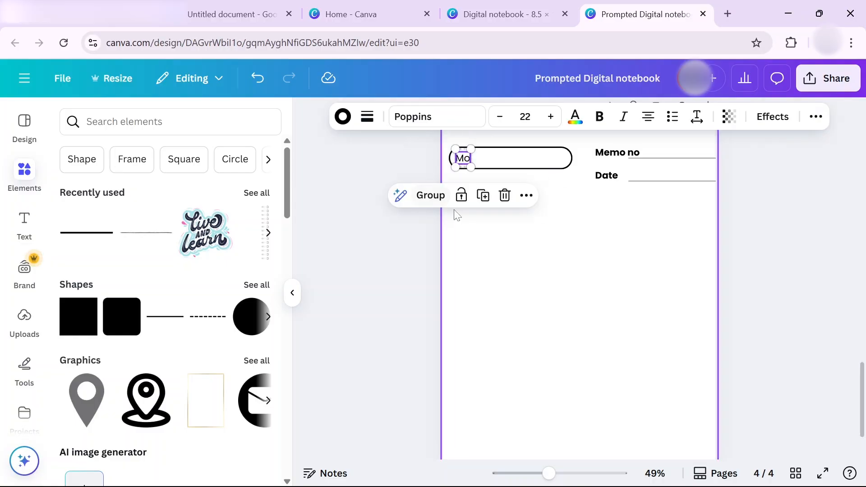
{"action": "left_click", "coordinate": [430, 195]}
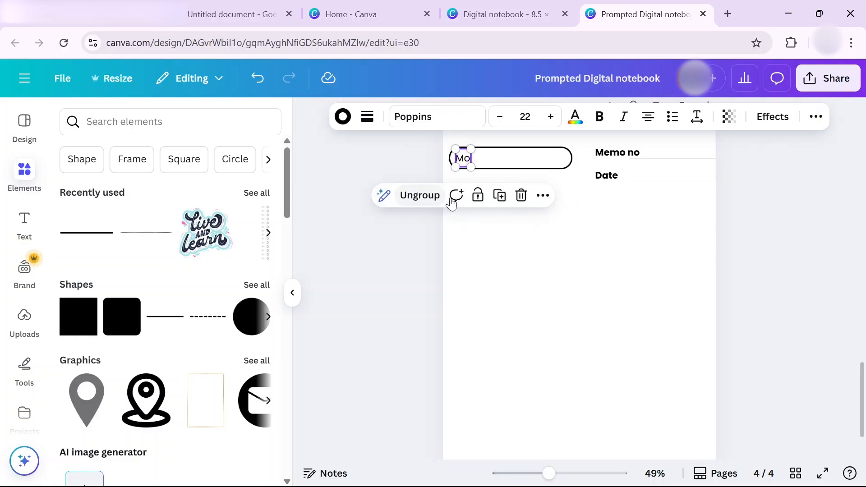
Step: Duplicate the grouped "Mo" label side by side until seven day labels fill the pill
{"action": "left_click", "coordinate": [499, 195]}
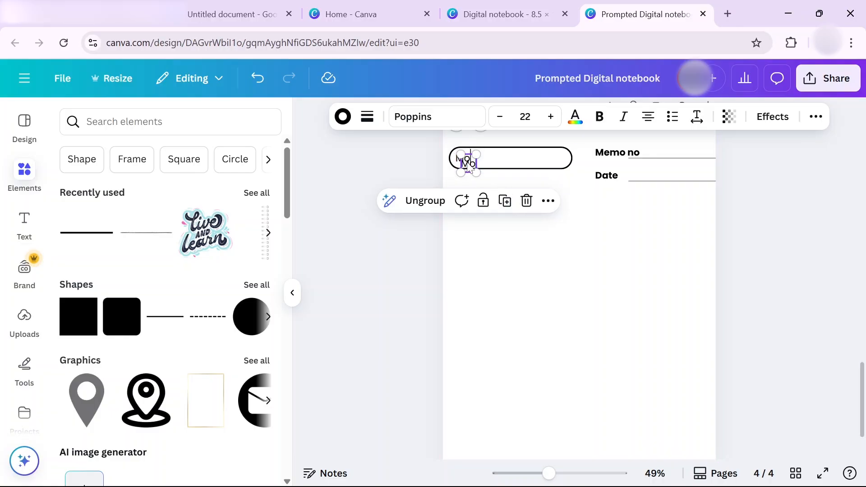
{"action": "mouse_move", "coordinate": [469, 165]}
{"action": "left_mouse_down"}
{"action": "mouse_move", "coordinate": [487, 157]}
{"action": "mouse_move", "coordinate": [478, 156]}
{"action": "left_mouse_up"}
{"action": "left_click", "coordinate": [515, 198]}
{"action": "left_click", "coordinate": [529, 197]}
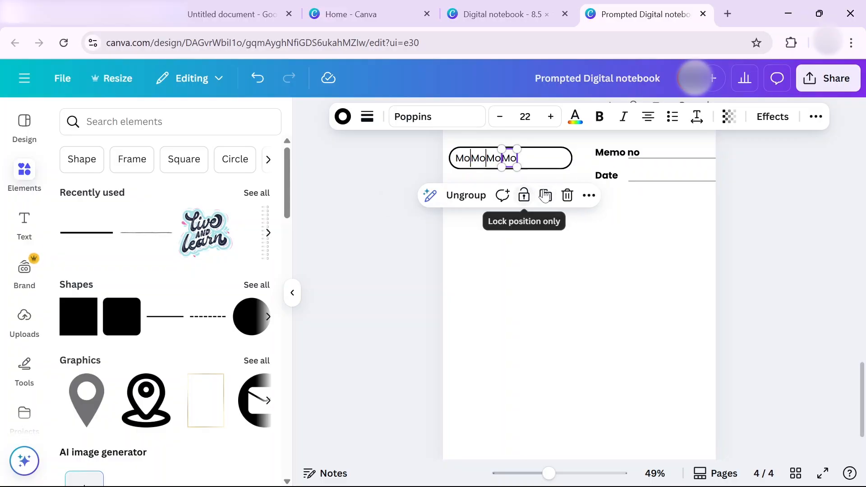
{"action": "left_click", "coordinate": [545, 197]}
{"action": "left_click", "coordinate": [560, 197]}
{"action": "left_click", "coordinate": [576, 195]}
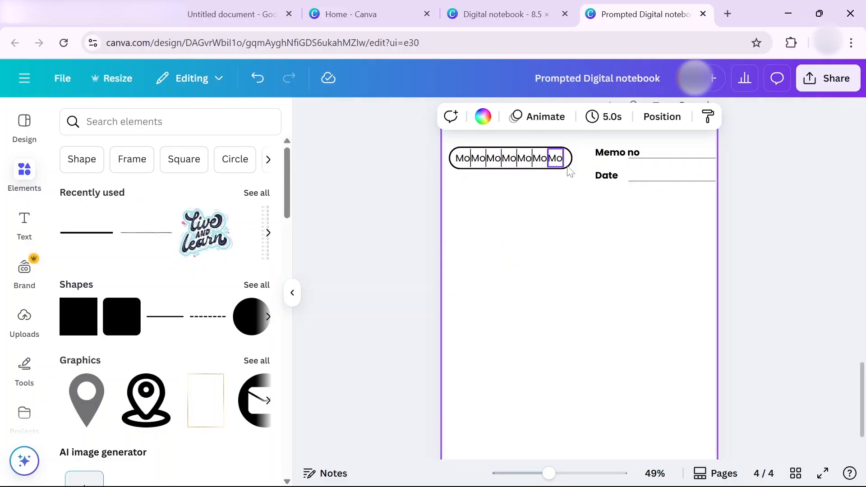
Step: Delete the divider line after the last day label and shorten the pill's right end to fit the seven labels
{"action": "left_click", "coordinate": [563, 160]}
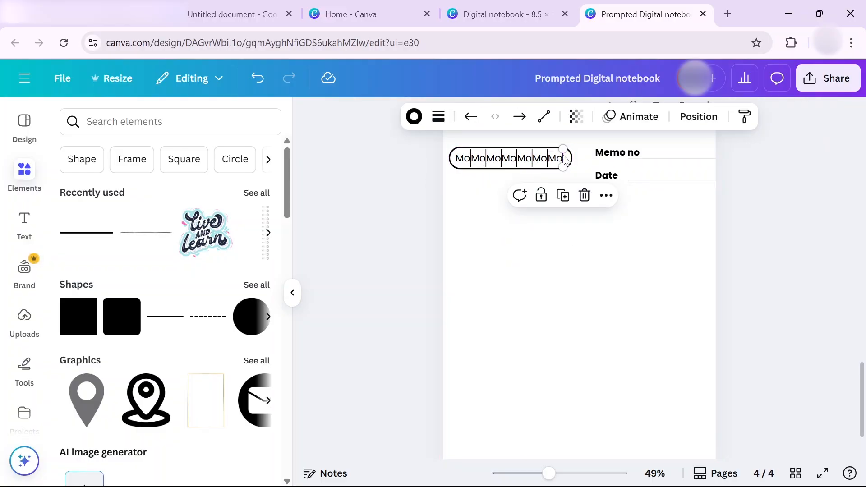
{"action": "key", "text": "Delete"}
{"action": "left_click", "coordinate": [561, 155]}
{"action": "left_click", "coordinate": [528, 201]}
{"action": "left_click", "coordinate": [567, 159]}
{"action": "left_click_drag", "start_coordinate": [572, 158], "coordinate": [567, 159]}
{"action": "left_click", "coordinate": [551, 197]}
{"action": "left_click", "coordinate": [576, 201]}
Step: Relabel the second and third day labels in the pill as "Tu" and "We"
{"action": "left_click", "coordinate": [478, 159]}
{"action": "left_click", "coordinate": [467, 197]}
{"action": "double_click", "coordinate": [478, 158]}
{"action": "type", "text": "Tu"}
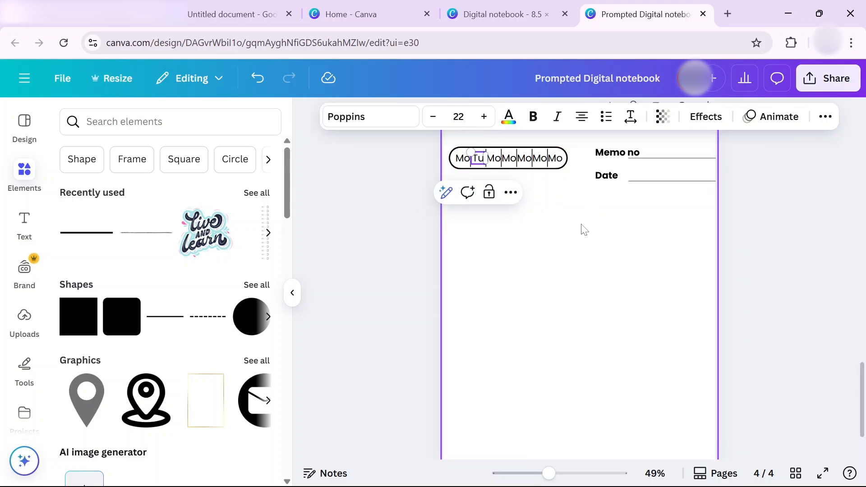
{"action": "left_click", "coordinate": [583, 229]}
{"action": "left_click", "coordinate": [494, 159]}
{"action": "double_click", "coordinate": [493, 158]}
{"action": "type", "text": "We"}
{"action": "left_click", "coordinate": [606, 214]}
Step: Reduce the font size of the "We" label slightly so it fits between its dividers
{"action": "left_click", "coordinate": [493, 158]}
{"action": "double_click", "coordinate": [433, 116]}
{"action": "double_click", "coordinate": [433, 116]}
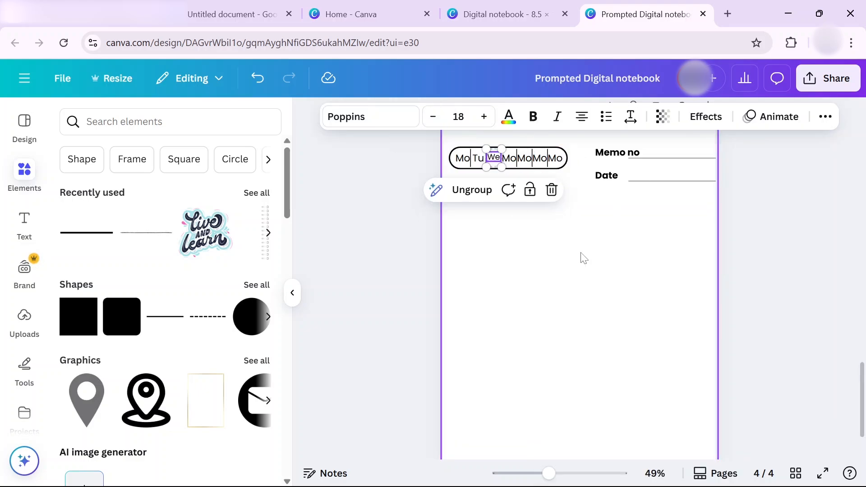
{"action": "left_click", "coordinate": [581, 257]}
{"action": "left_click", "coordinate": [493, 158]}
{"action": "left_click", "coordinate": [484, 116]}
{"action": "left_click", "coordinate": [484, 116]}
Step: Relabel the first four day labels in the pill as "M", "T", "W" and "T"
{"action": "double_click", "coordinate": [509, 158]}
{"action": "type", "text": "T"}
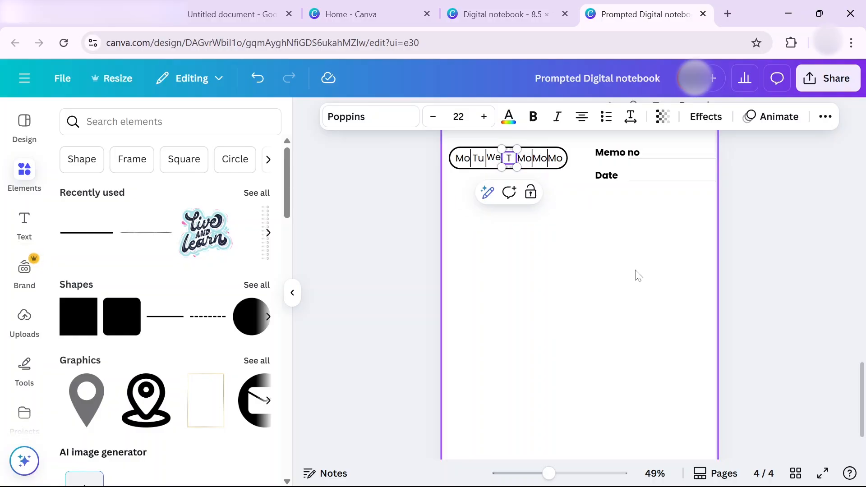
{"action": "left_click", "coordinate": [606, 280]}
{"action": "double_click", "coordinate": [463, 157]}
{"action": "type", "text": "M"}
{"action": "double_click", "coordinate": [478, 158]}
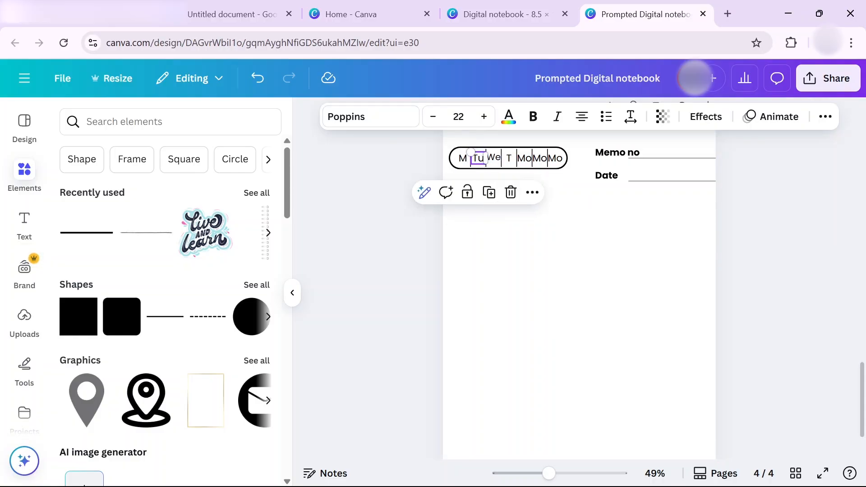
{"action": "type", "text": "T"}
{"action": "double_click", "coordinate": [493, 157]}
{"action": "type", "text": "W"}
{"action": "double_click", "coordinate": [508, 158]}
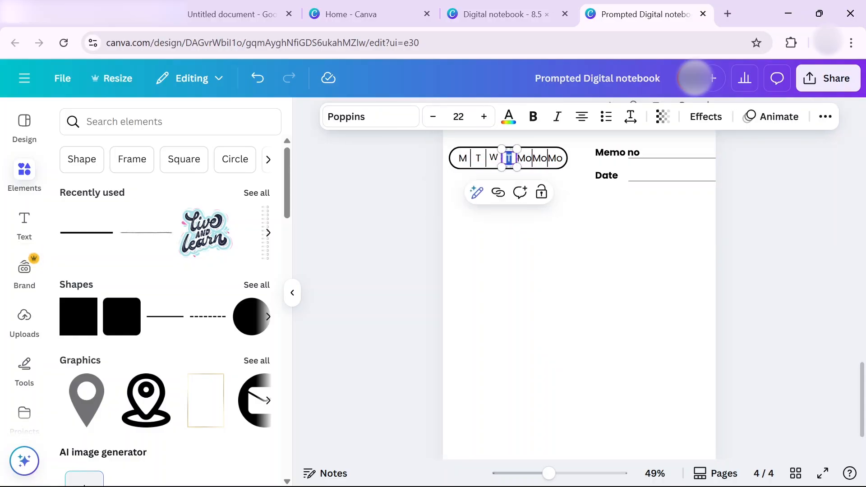
Step: Relabel the last three day labels in the pill as "F", "Sa" and "Su"
{"action": "double_click", "coordinate": [523, 158]}
{"action": "type", "text": "F"}
{"action": "double_click", "coordinate": [539, 158]}
{"action": "type", "text": "S"}
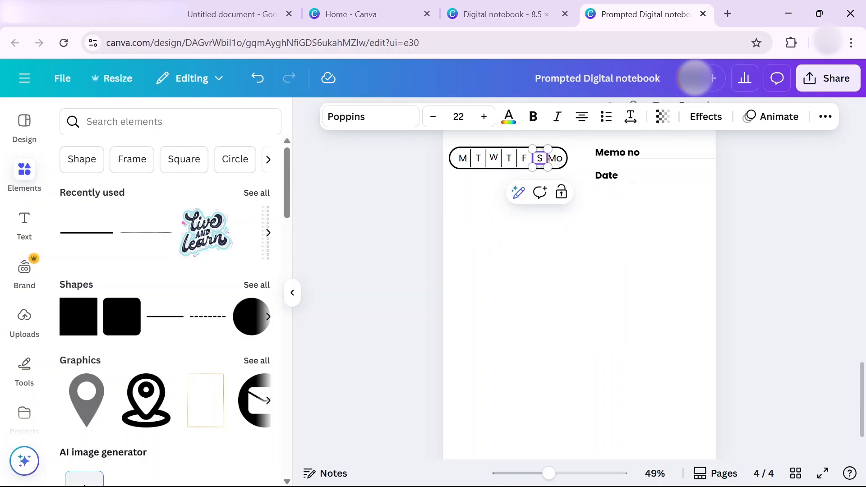
{"action": "type", "text": "a"}
{"action": "double_click", "coordinate": [554, 158]}
{"action": "type", "text": "Su"}
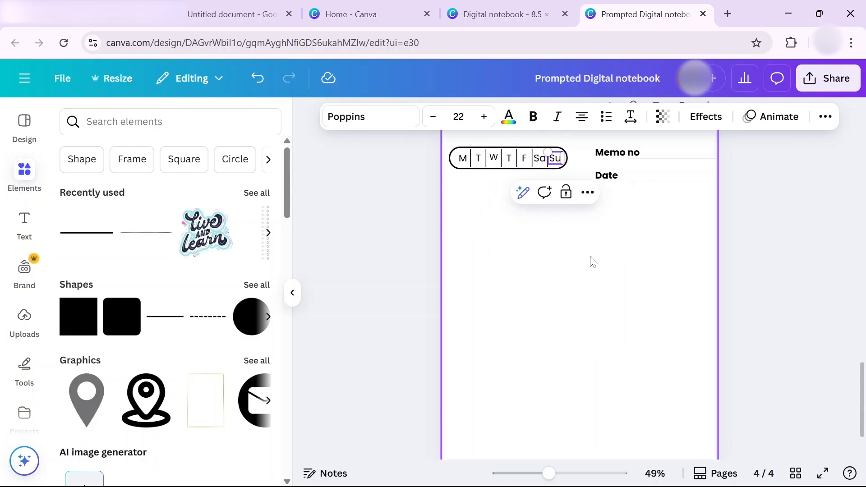
{"action": "left_click", "coordinate": [589, 257]}
Step: Add a horizontal line with stroke weight 1 below the page header and stretch it across nearly the full page width
{"action": "left_click_drag", "start_coordinate": [554, 479], "coordinate": [548, 478]}
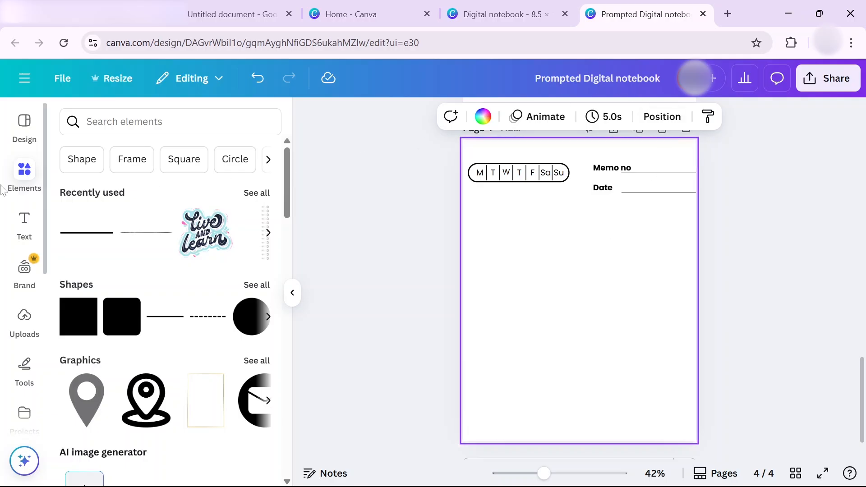
{"action": "left_click", "coordinate": [100, 236]}
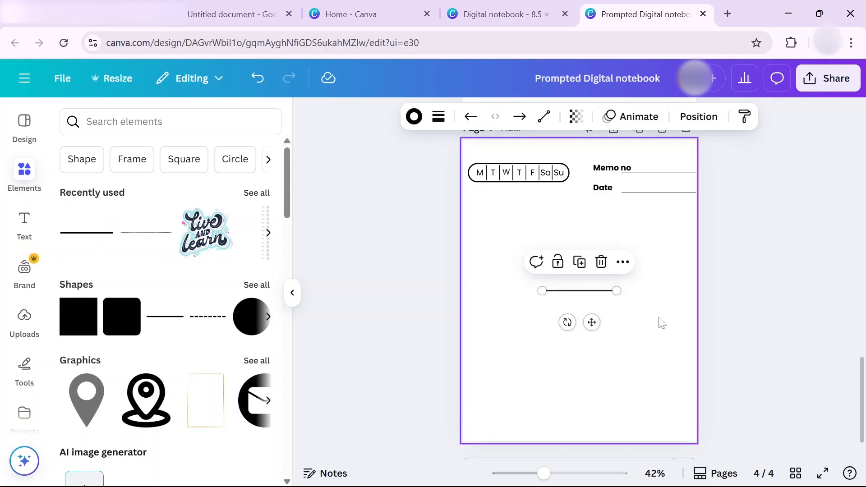
{"action": "left_click", "coordinate": [438, 116]}
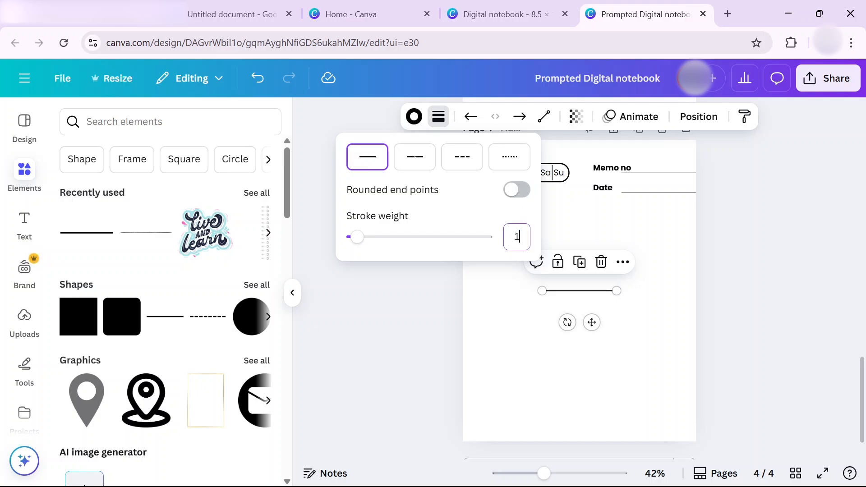
{"action": "key", "text": "Return"}
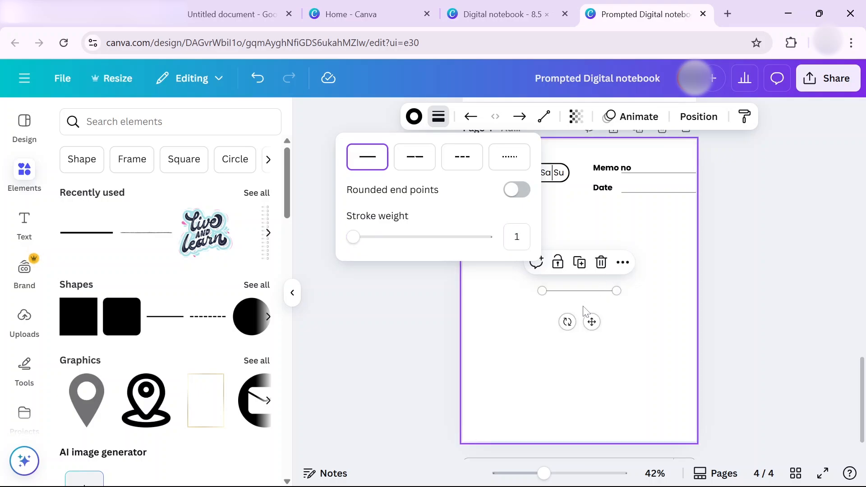
{"action": "left_click_drag", "start_coordinate": [590, 321], "coordinate": [529, 284]}
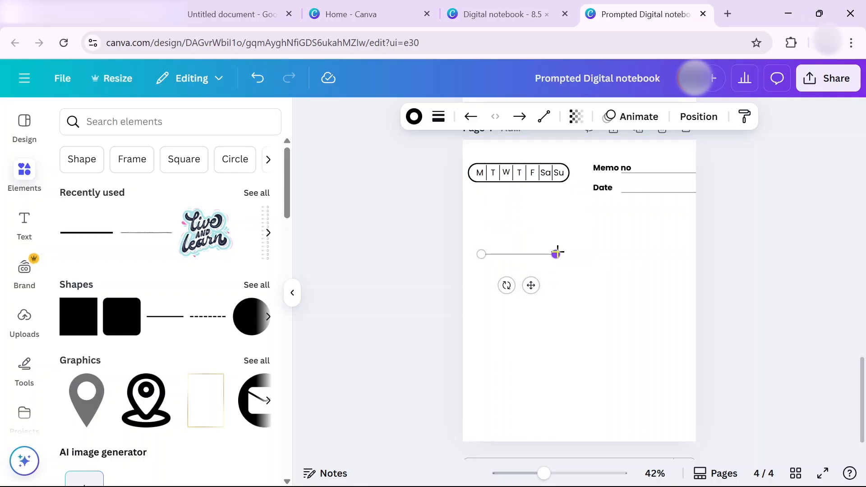
{"action": "left_click_drag", "start_coordinate": [557, 253], "coordinate": [684, 257]}
{"action": "mouse_move", "coordinate": [481, 254]}
{"action": "left_mouse_down"}
{"action": "mouse_move", "coordinate": [466, 254]}
{"action": "mouse_move", "coordinate": [473, 254]}
{"action": "left_mouse_up"}
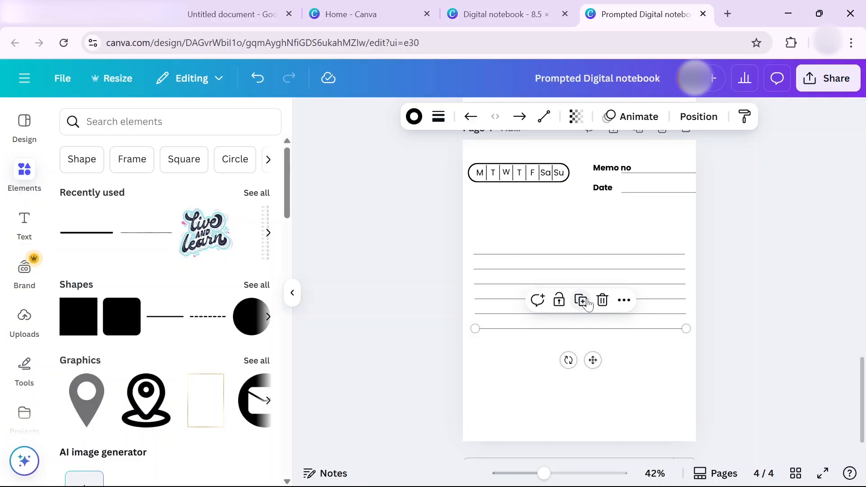
Step: Duplicate the horizontal line at even spacing until writing lines fill the page down to its lower edge
{"action": "left_click", "coordinate": [585, 305]}
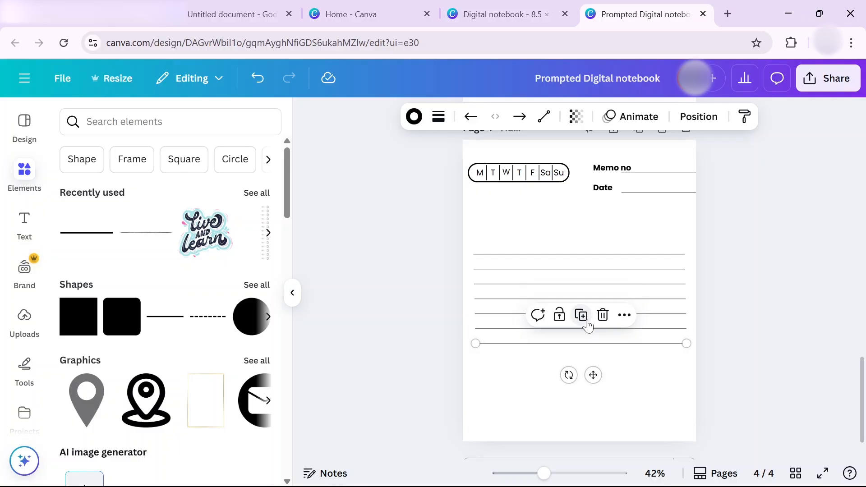
{"action": "left_click", "coordinate": [586, 319]}
{"action": "left_click", "coordinate": [585, 333]}
{"action": "left_click", "coordinate": [585, 348]}
{"action": "left_click", "coordinate": [585, 363]}
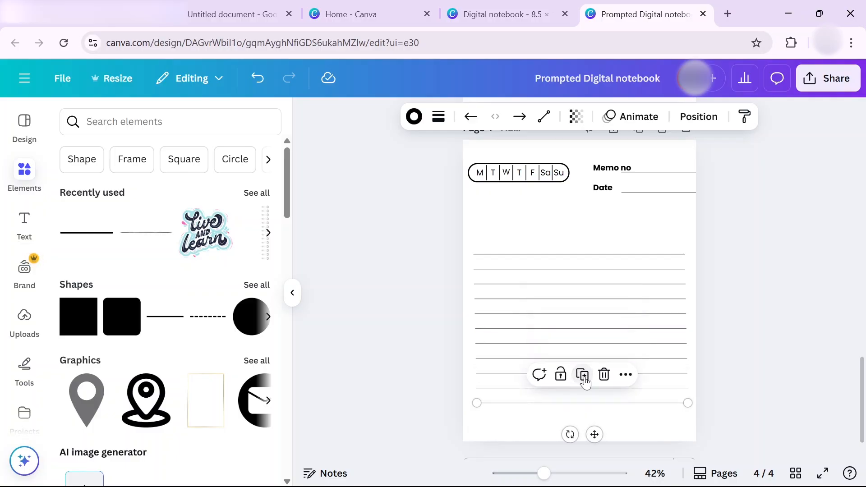
{"action": "left_click", "coordinate": [586, 378]}
{"action": "left_click", "coordinate": [585, 391]}
{"action": "left_click", "coordinate": [750, 348]}
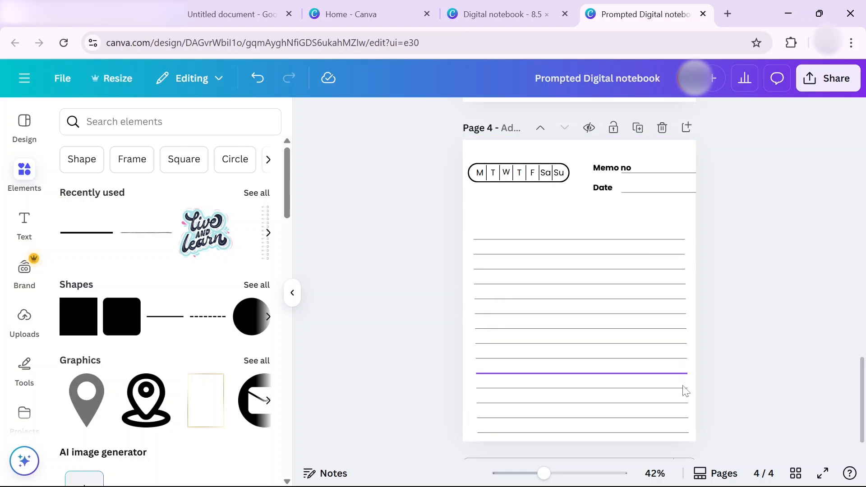
Step: Shorten the last three writing lines from the right to leave a gap in the page's lower right corner
{"action": "left_click", "coordinate": [684, 403]}
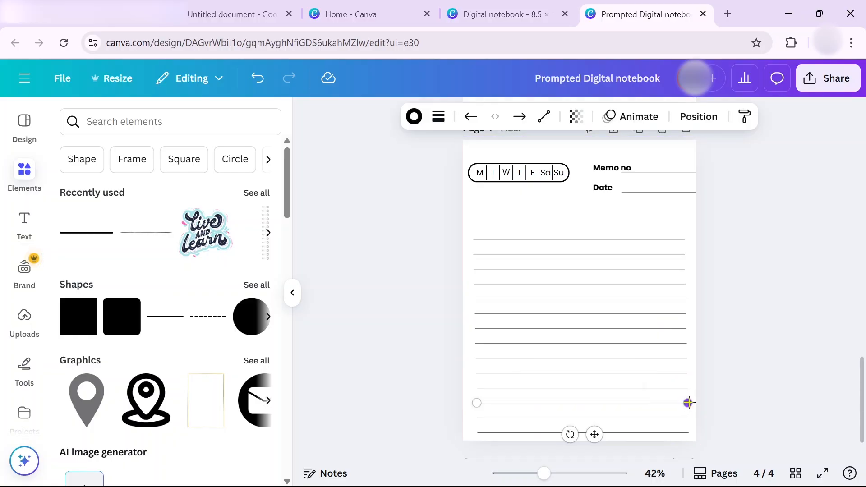
{"action": "left_click_drag", "start_coordinate": [689, 402], "coordinate": [619, 399]}
{"action": "left_click", "coordinate": [666, 417]}
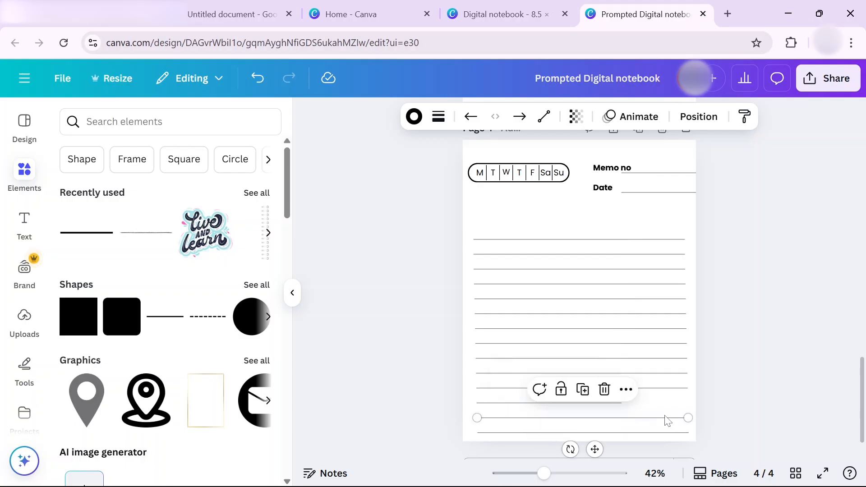
{"action": "left_click_drag", "start_coordinate": [681, 418], "coordinate": [621, 417]}
{"action": "left_click", "coordinate": [659, 432]}
{"action": "left_click_drag", "start_coordinate": [687, 431], "coordinate": [626, 430]}
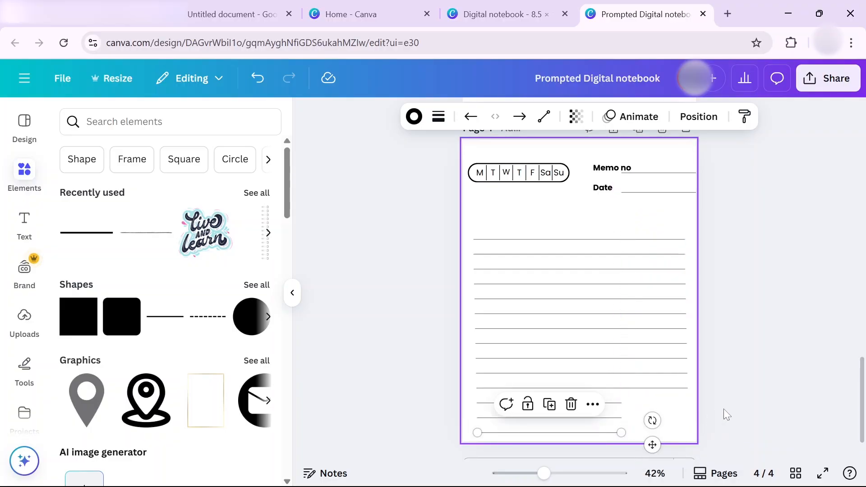
Step: Search the elements for "fowers" and place a small yellow flower graphic in the page's lower right corner
{"action": "left_click", "coordinate": [154, 122]}
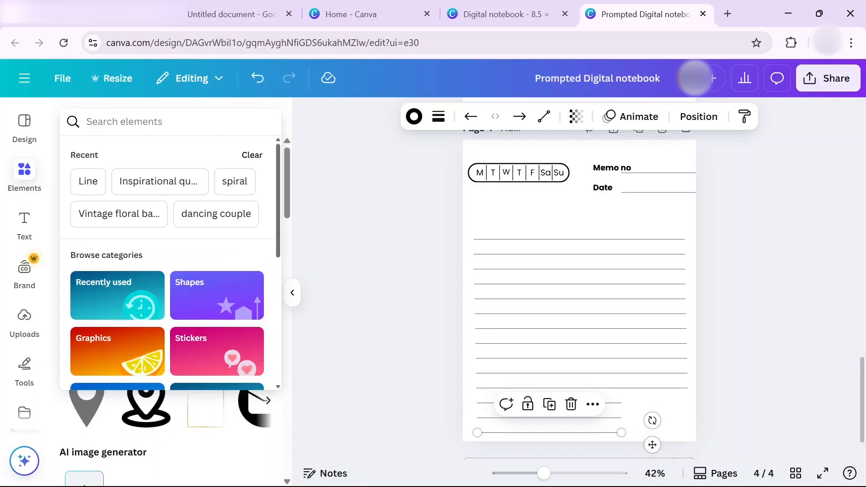
{"action": "type", "text": "f"}
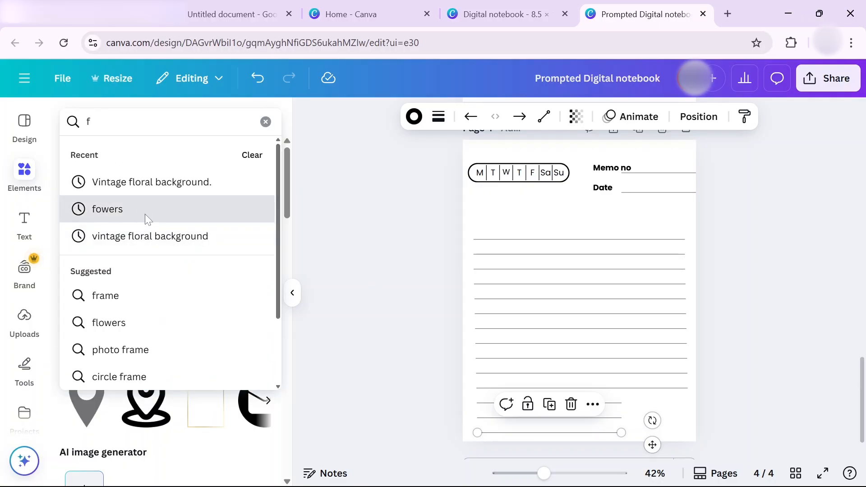
{"action": "left_click", "coordinate": [145, 214]}
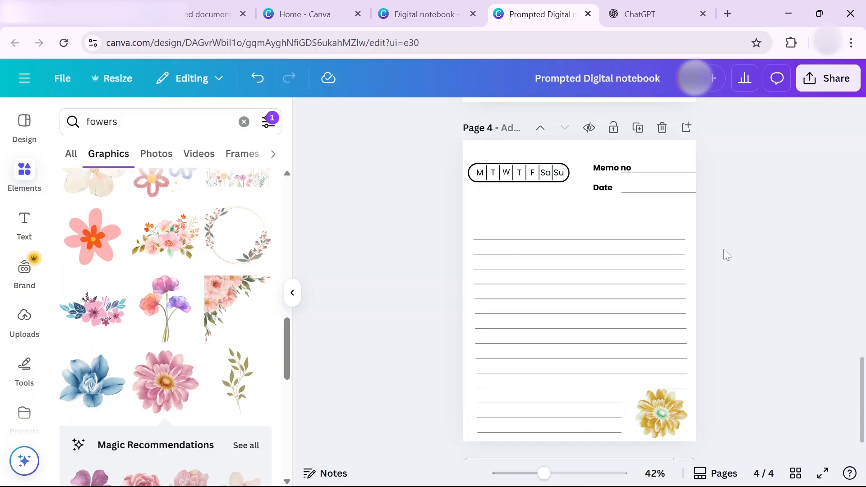
Step: Switch to ChatGPT and request 30 days of gratitude journal prompts as a number-and-prompt table, plus a Google Sheet format for download
{"action": "left_click", "coordinate": [648, 14]}
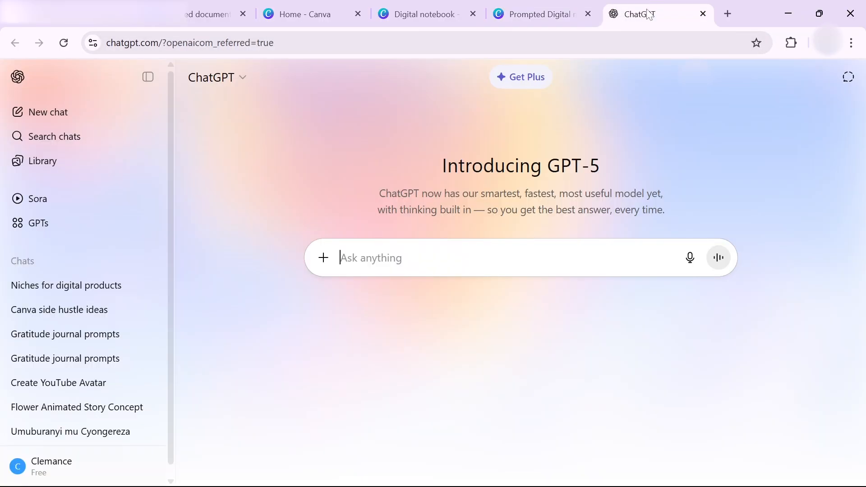
{"action": "type", "text": "Generate 30 days prompts for a gratitude journal. Use a table where Column one is number and column two is the prompt. First, generate it as a table and then also generate a google sheet format for download."}
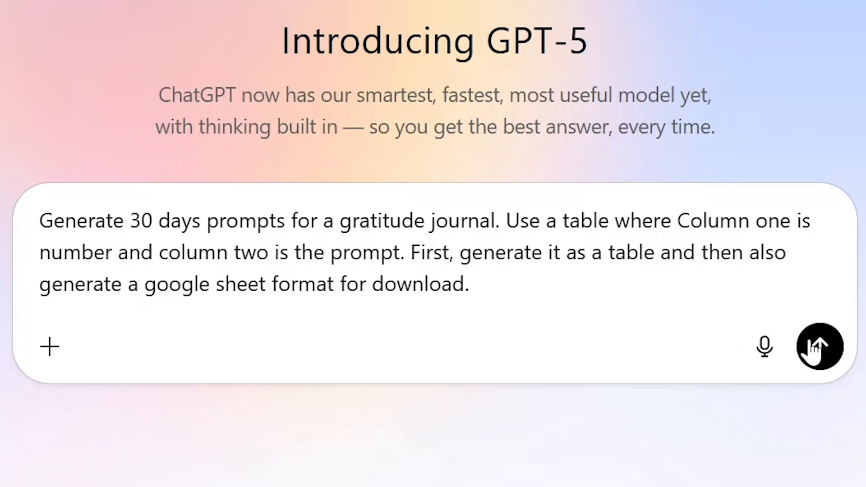
{"action": "left_click", "coordinate": [815, 347]}
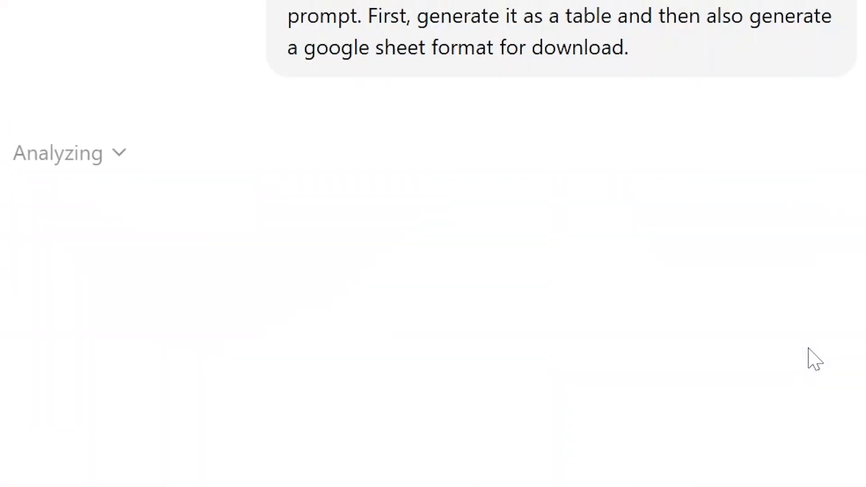
Step: Review the generated prompts table and copy the day 1 prompt, "Write about one person you're grateful for today and why."
{"action": "scroll", "coordinate": [851, 277], "scroll_direction": "down", "scroll_amount": 7}
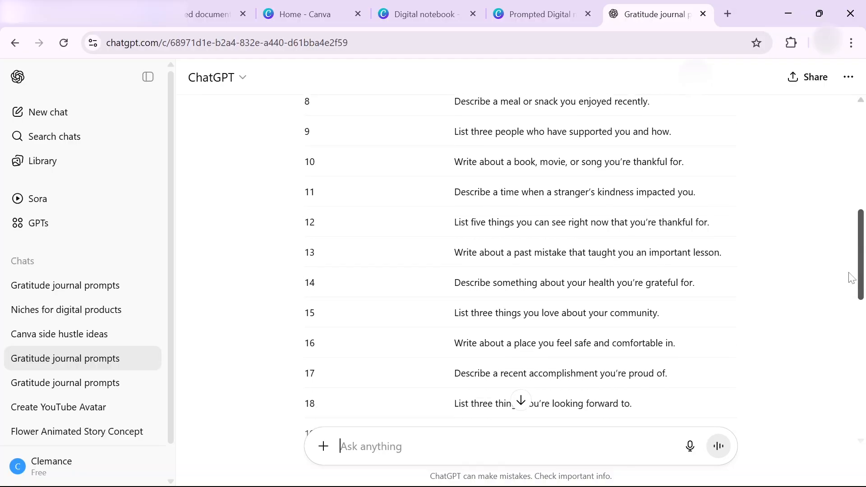
{"action": "scroll", "coordinate": [851, 277], "scroll_direction": "down", "scroll_amount": 2}
{"action": "scroll", "coordinate": [850, 297], "scroll_direction": "down", "scroll_amount": 8}
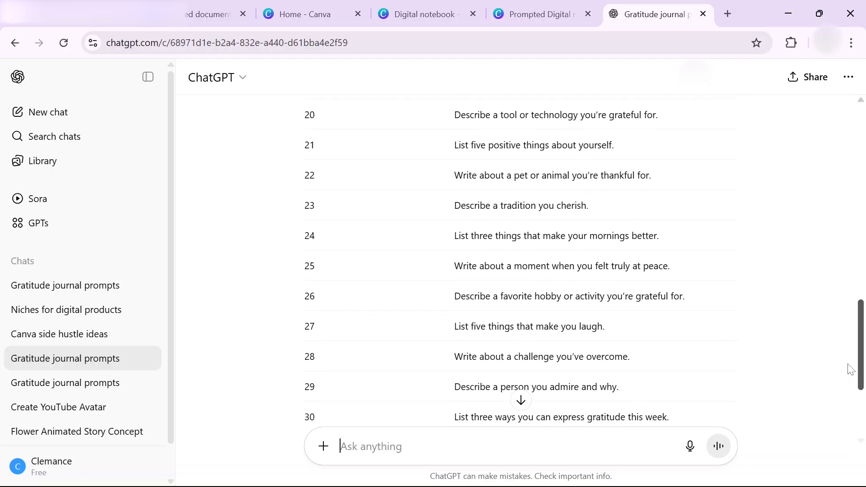
{"action": "scroll", "coordinate": [850, 390], "scroll_direction": "down", "scroll_amount": 2}
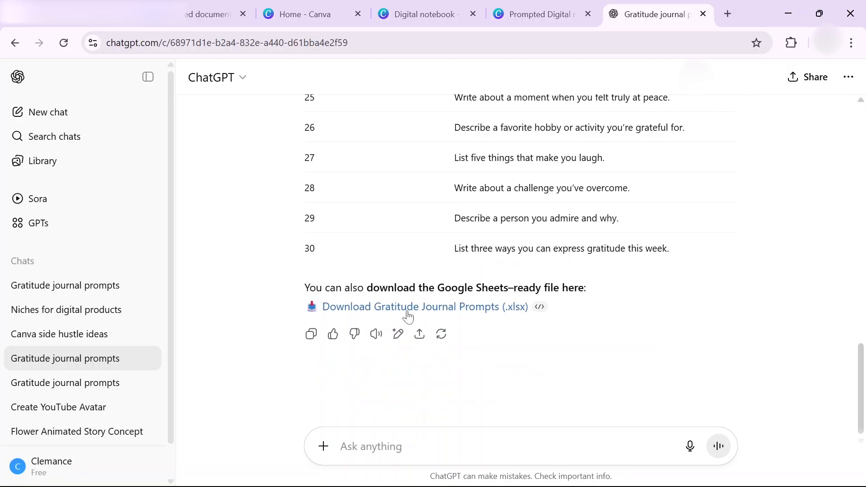
{"action": "left_click_drag", "start_coordinate": [860, 375], "coordinate": [864, 143]}
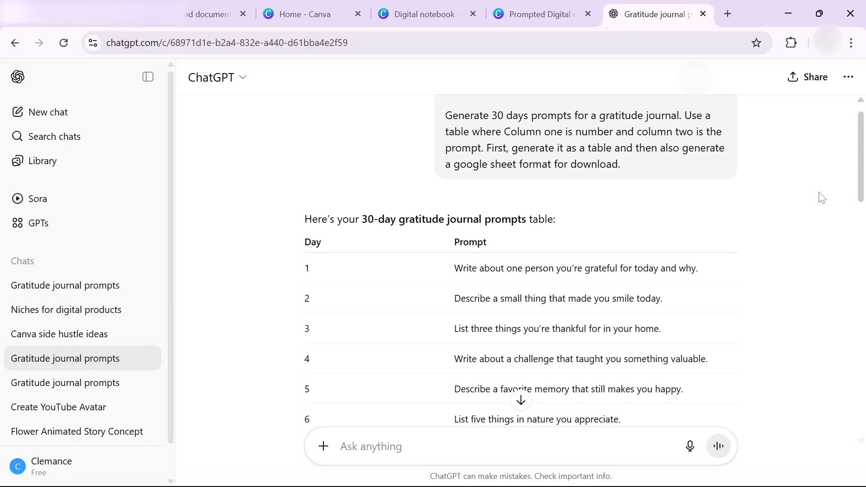
{"action": "left_click_drag", "start_coordinate": [456, 270], "coordinate": [703, 273]}
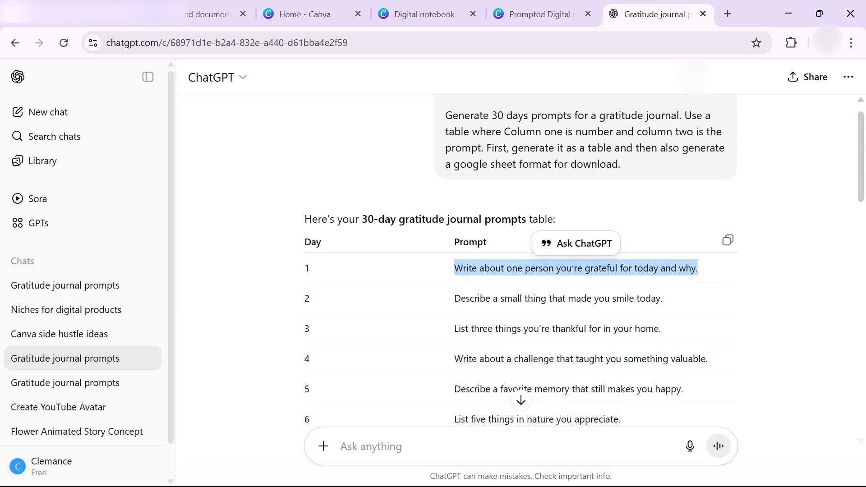
{"action": "right_click", "coordinate": [636, 270]}
{"action": "left_click", "coordinate": [568, 278]}
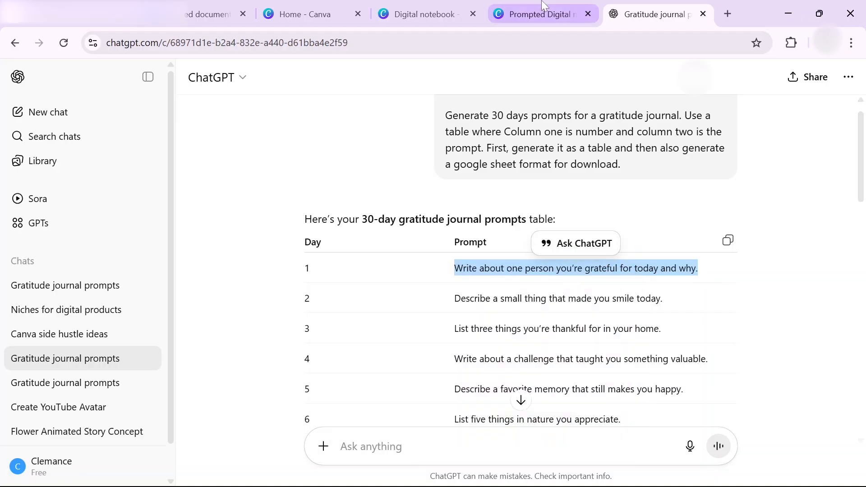
Step: Return to the Canva notebook, add a text box above the writing lines on page 4 and set its font to Times New Roman
{"action": "left_click", "coordinate": [536, 14]}
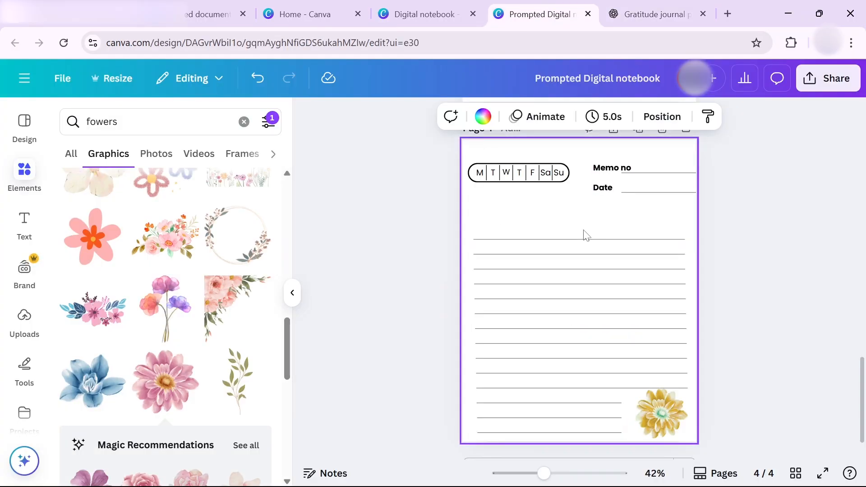
{"action": "key", "text": "t"}
{"action": "left_click_drag", "start_coordinate": [587, 322], "coordinate": [575, 246]}
{"action": "left_click", "coordinate": [383, 118]}
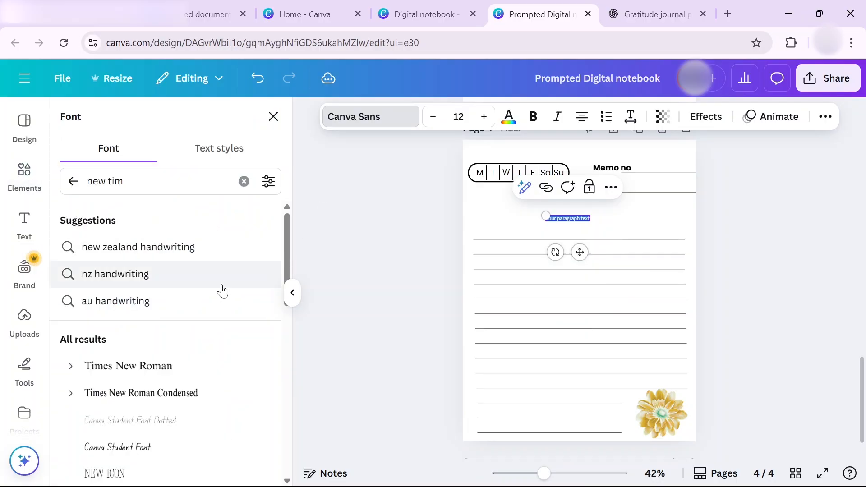
{"action": "left_click", "coordinate": [182, 369]}
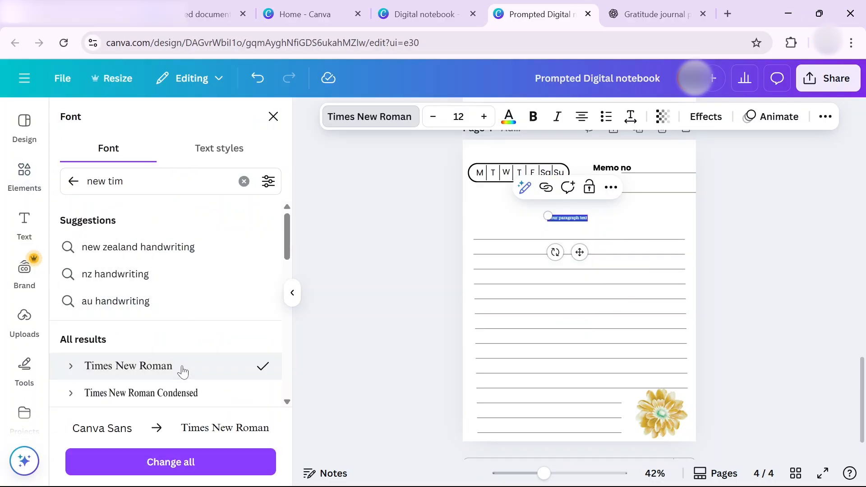
Step: Set the page 4 text box's font size to 24 and replace its placeholder with "Write about one person you're grateful for today and why."
{"action": "left_click", "coordinate": [485, 117]}
{"action": "left_click", "coordinate": [485, 117]}
{"action": "left_click", "coordinate": [485, 117]}
{"action": "left_click", "coordinate": [485, 117]}
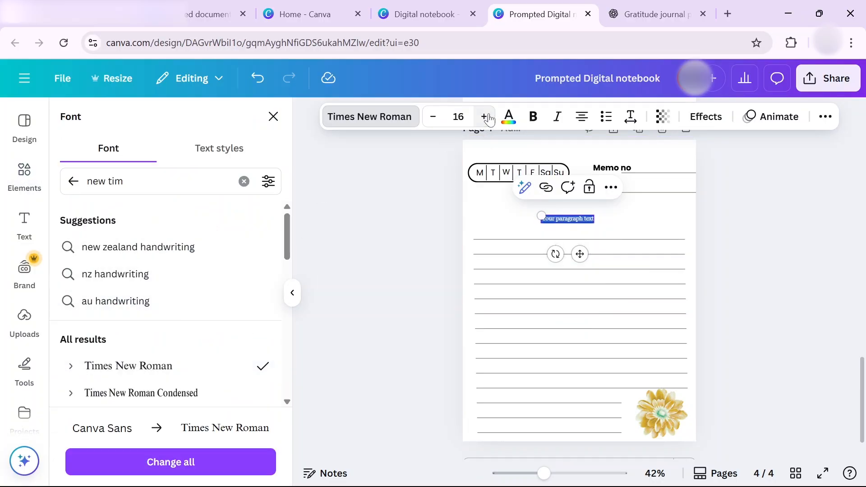
{"action": "left_click", "coordinate": [485, 117]}
{"action": "left_click", "coordinate": [485, 117]}
{"action": "left_click", "coordinate": [485, 117]}
{"action": "left_click", "coordinate": [485, 117]}
{"action": "left_click", "coordinate": [485, 117]}
{"action": "left_click", "coordinate": [485, 117]}
{"action": "left_click", "coordinate": [486, 118]}
{"action": "left_click", "coordinate": [486, 117]}
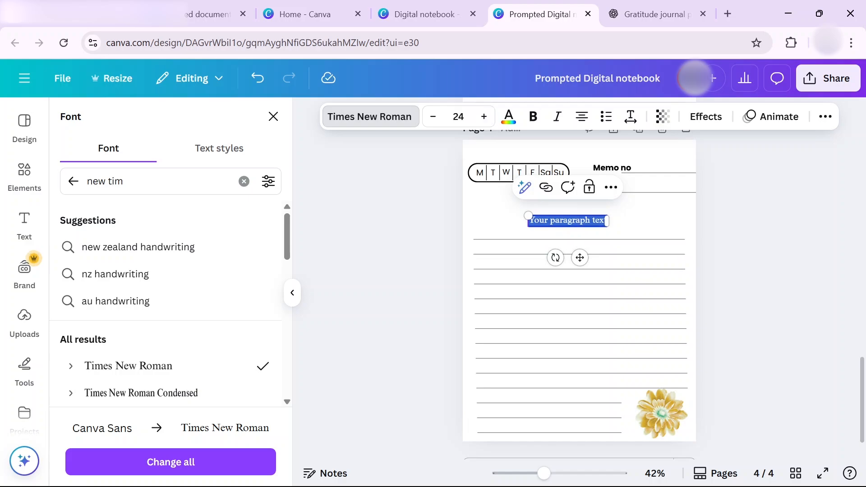
{"action": "key", "text": "ctrl+v"}
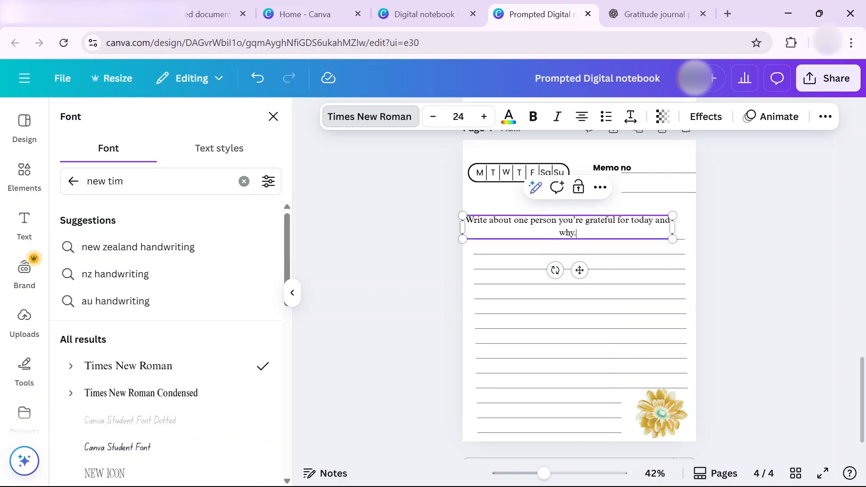
Step: Resize and centre the prompt text box between the memo/date header and the writing lines, and duplicate page 4
{"action": "left_click", "coordinate": [743, 229]}
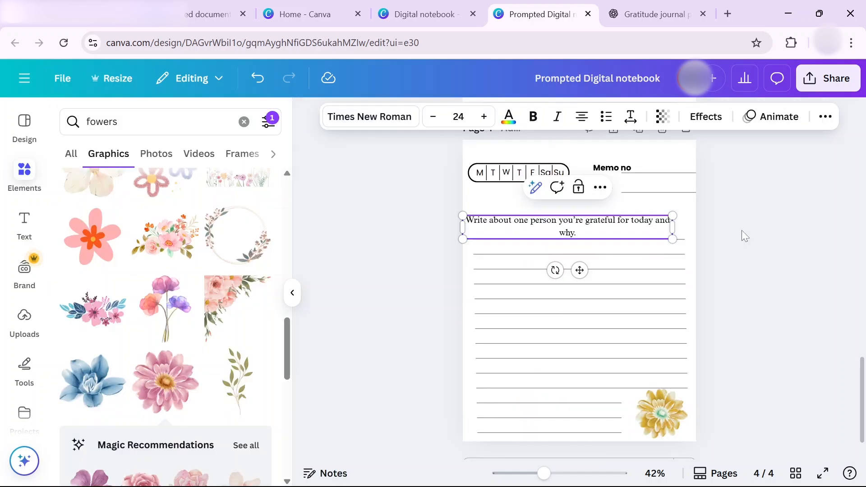
{"action": "left_click_drag", "start_coordinate": [583, 231], "coordinate": [592, 221]}
{"action": "left_click", "coordinate": [598, 239]}
{"action": "left_click", "coordinate": [599, 210]}
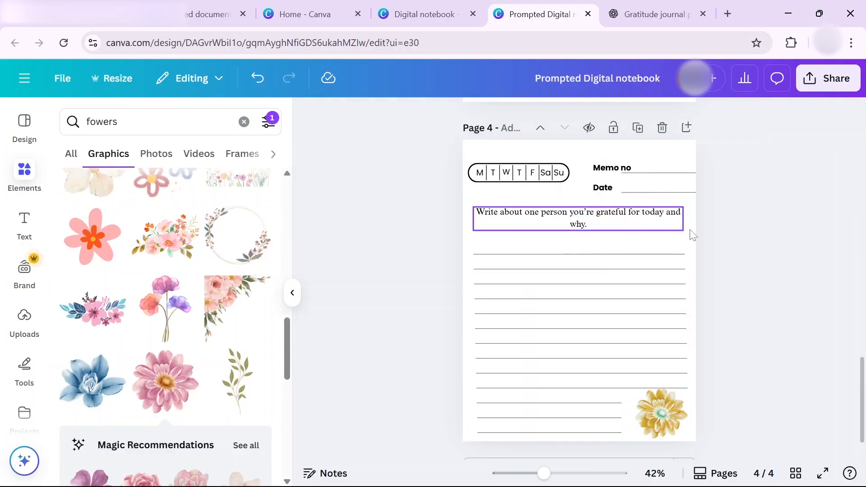
{"action": "left_click_drag", "start_coordinate": [637, 218], "coordinate": [635, 226]}
{"action": "left_click", "coordinate": [611, 233]}
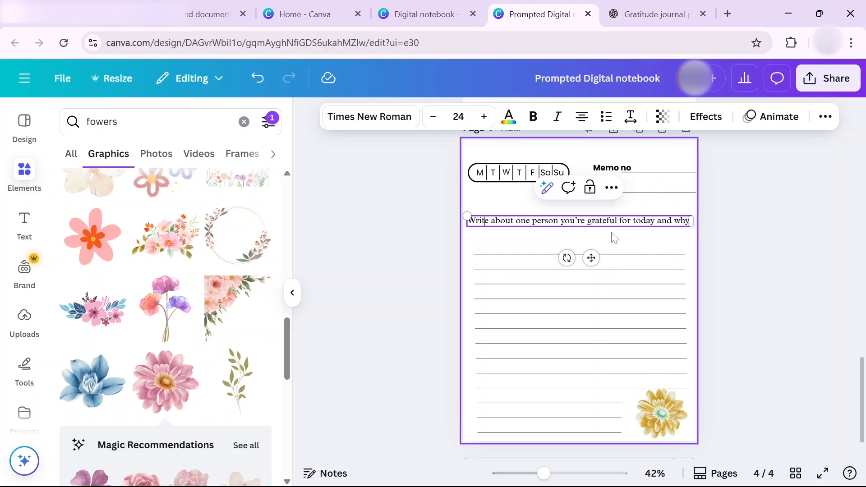
{"action": "left_click", "coordinate": [484, 221]}
{"action": "mouse_move", "coordinate": [863, 375]}
{"action": "left_mouse_down"}
{"action": "mouse_move", "coordinate": [865, 355]}
{"action": "mouse_move", "coordinate": [864, 396]}
{"action": "mouse_move", "coordinate": [864, 359]}
{"action": "left_mouse_up"}
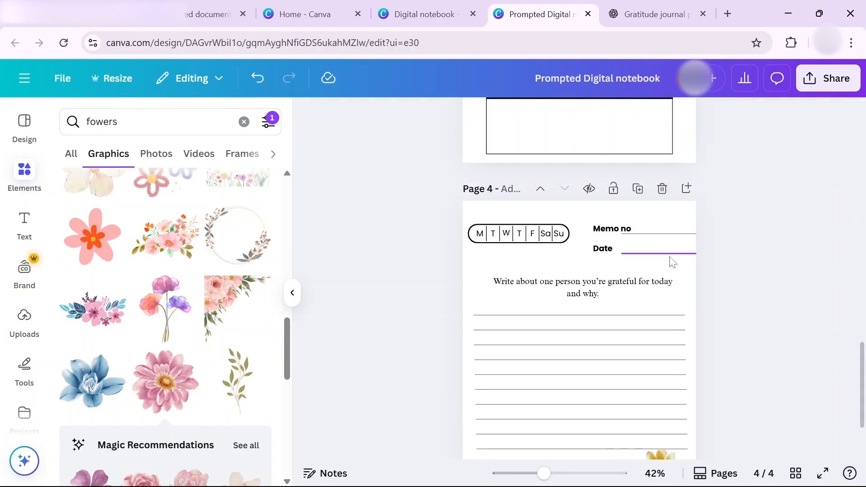
{"action": "left_click", "coordinate": [637, 189]}
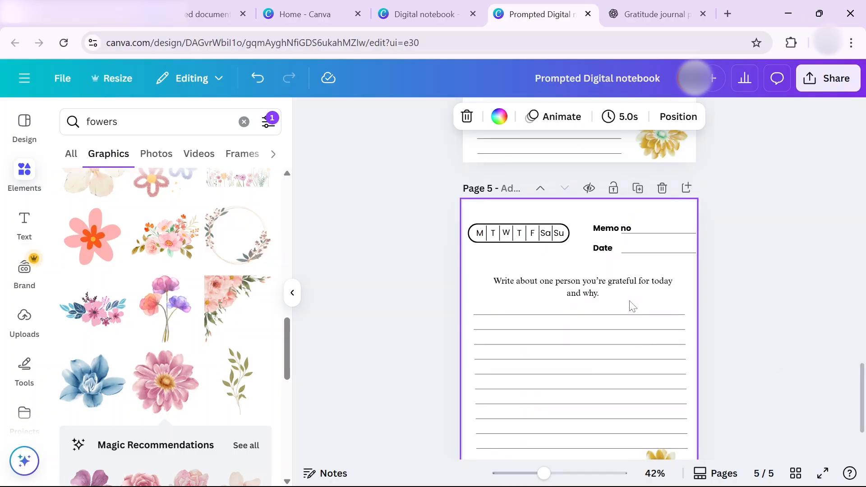
Step: Switch to ChatGPT, select the prompt "List three things you're thankful for in your home." and return to the prompt text on the Canva notebook's duplicated page
{"action": "left_click", "coordinate": [653, 14]}
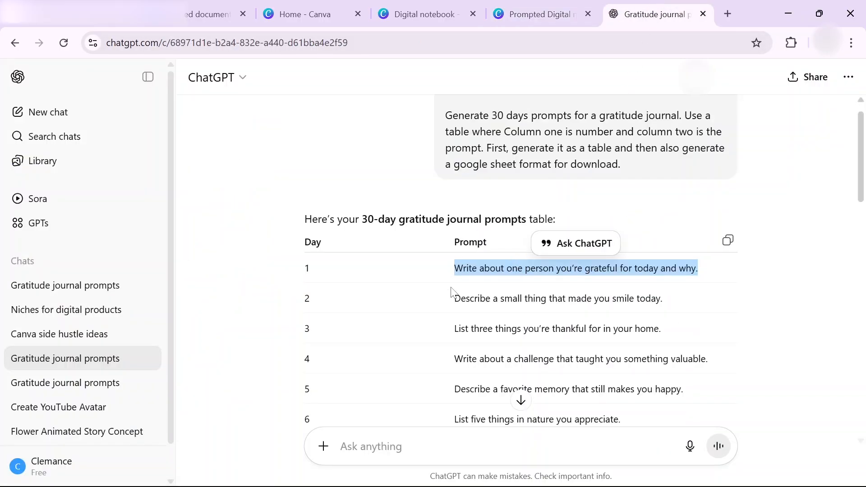
{"action": "left_click_drag", "start_coordinate": [452, 294], "coordinate": [750, 303]}
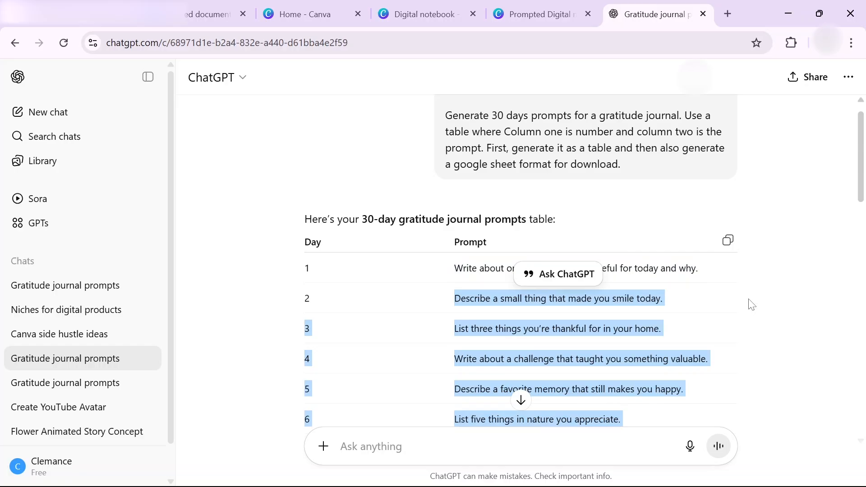
{"action": "left_click", "coordinate": [436, 280]}
{"action": "triple_click", "coordinate": [557, 328]}
{"action": "left_click", "coordinate": [537, 14]}
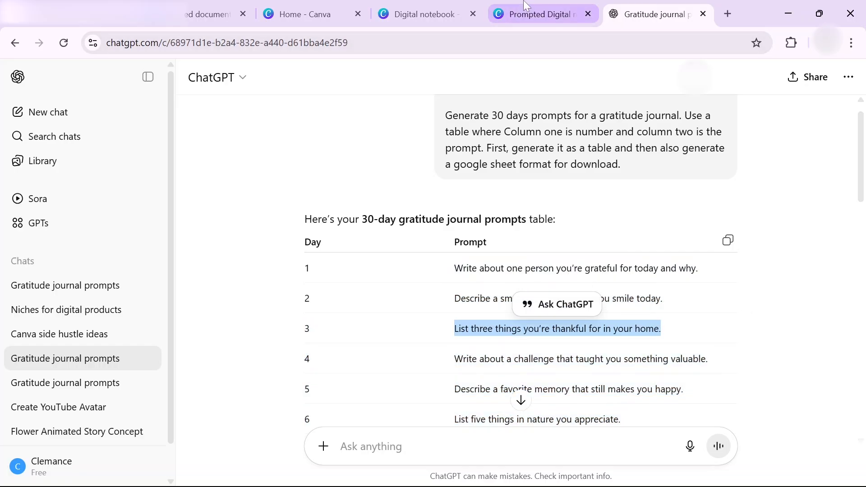
{"action": "double_click", "coordinate": [585, 193]}
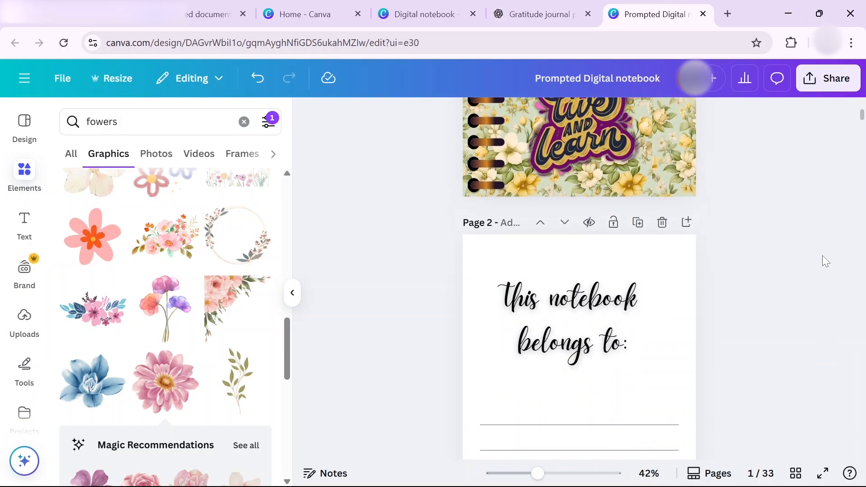
Step: Review the notebook's ownership, About me and prompt pages one by one, and check the whole set in the grid overview
{"action": "scroll", "coordinate": [821, 255], "scroll_direction": "down", "scroll_amount": 5}
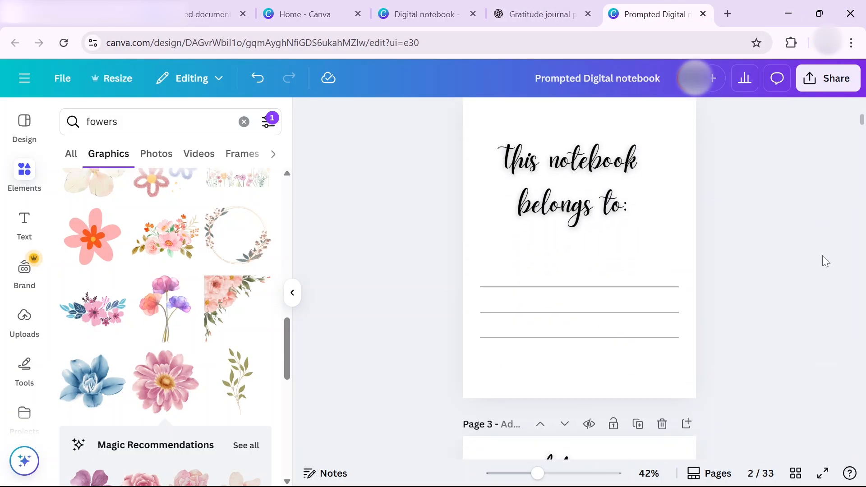
{"action": "scroll", "coordinate": [822, 256], "scroll_direction": "down", "scroll_amount": 10}
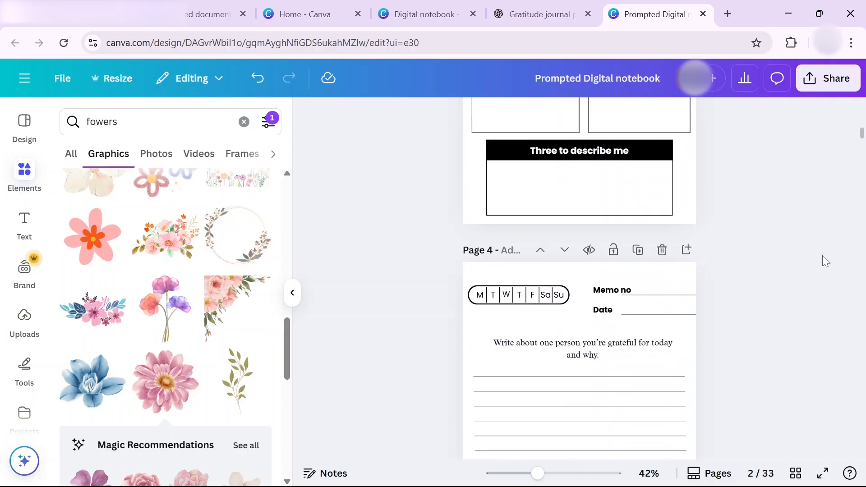
{"action": "scroll", "coordinate": [821, 255], "scroll_direction": "down", "scroll_amount": 10}
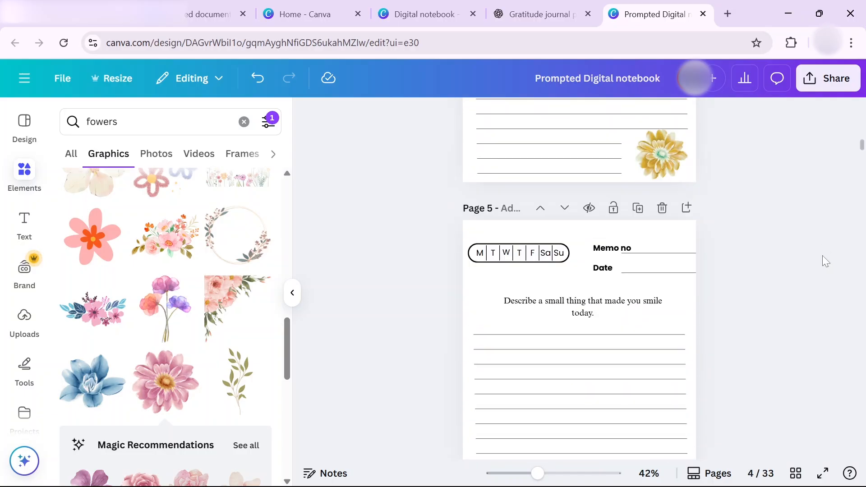
{"action": "scroll", "coordinate": [821, 255], "scroll_direction": "down", "scroll_amount": 4}
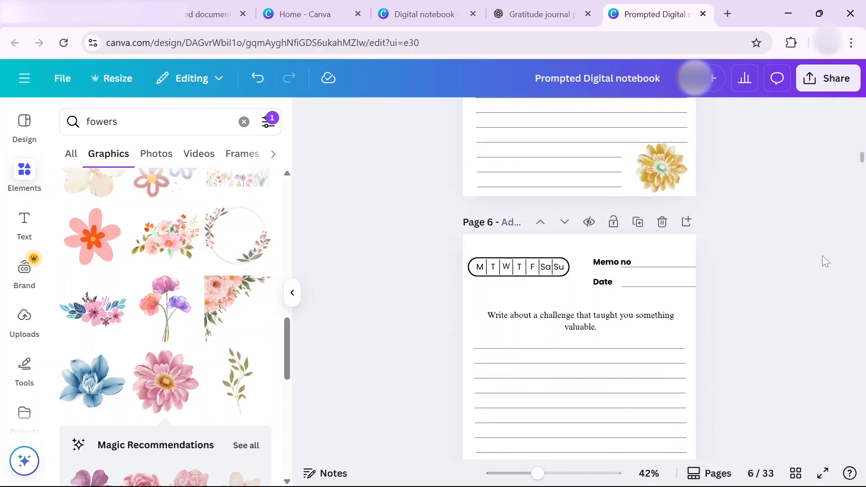
{"action": "scroll", "coordinate": [822, 255], "scroll_direction": "down", "scroll_amount": 10}
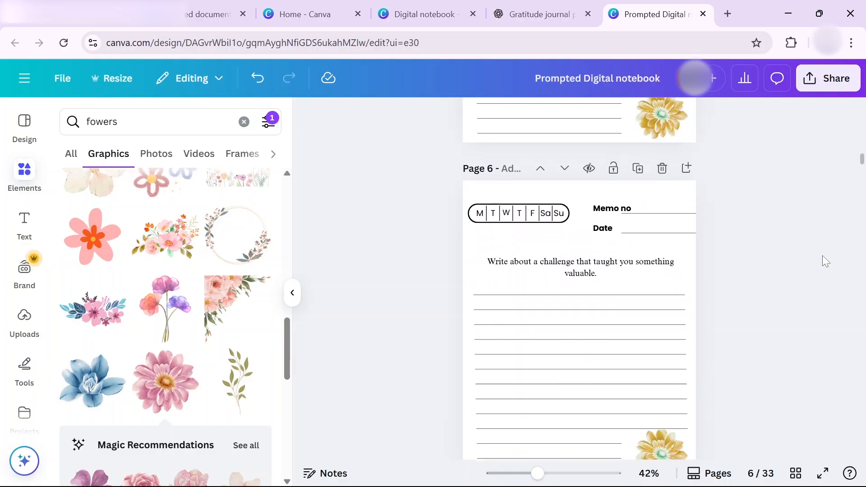
{"action": "scroll", "coordinate": [822, 255], "scroll_direction": "down", "scroll_amount": 10}
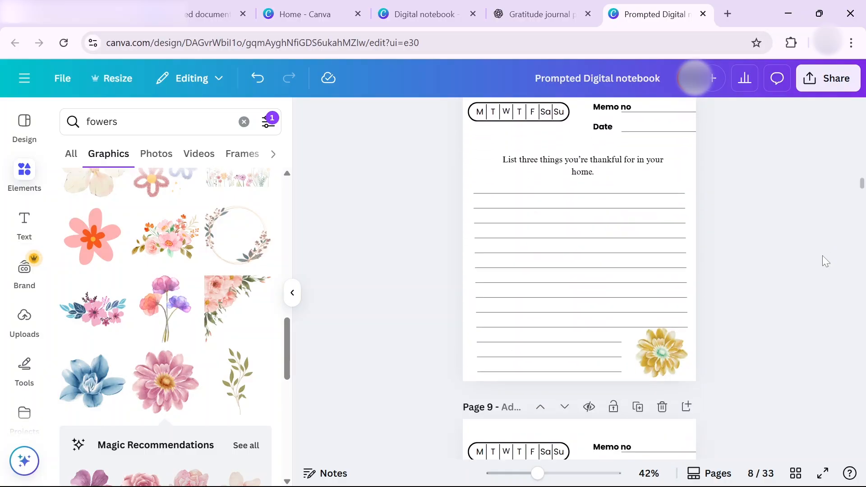
{"action": "scroll", "coordinate": [821, 255], "scroll_direction": "down", "scroll_amount": 5}
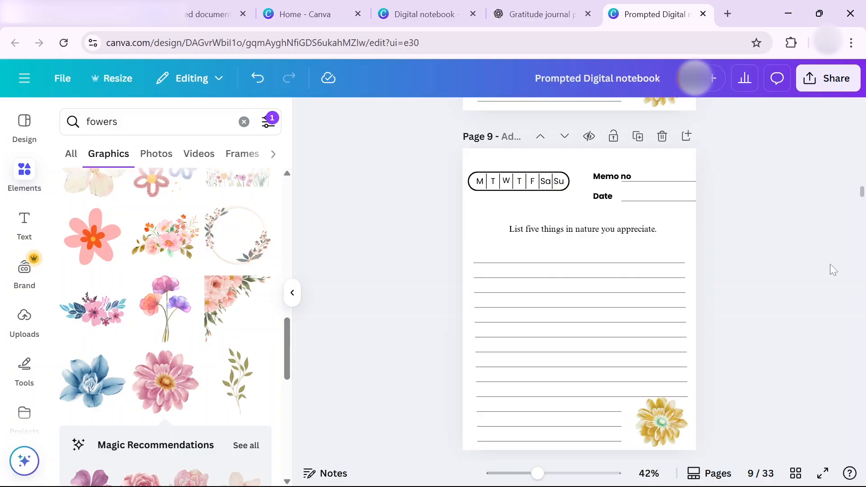
{"action": "left_click", "coordinate": [795, 473]}
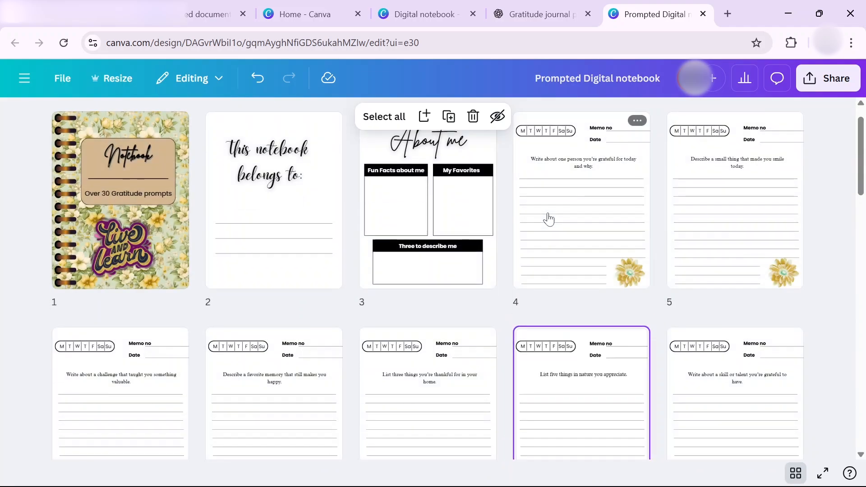
{"action": "scroll", "coordinate": [548, 220], "scroll_direction": "down", "scroll_amount": 2}
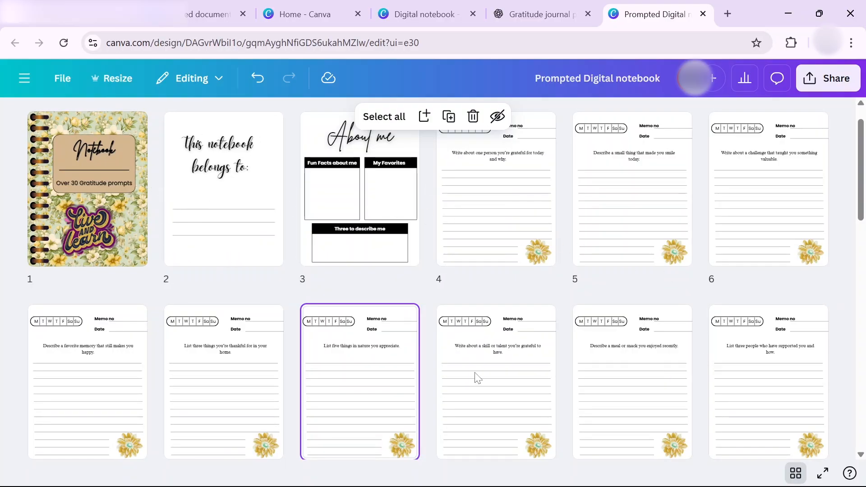
{"action": "mouse_move", "coordinate": [860, 218]}
{"action": "left_mouse_down"}
{"action": "mouse_move", "coordinate": [863, 480]}
{"action": "mouse_move", "coordinate": [860, 234]}
{"action": "left_mouse_up"}
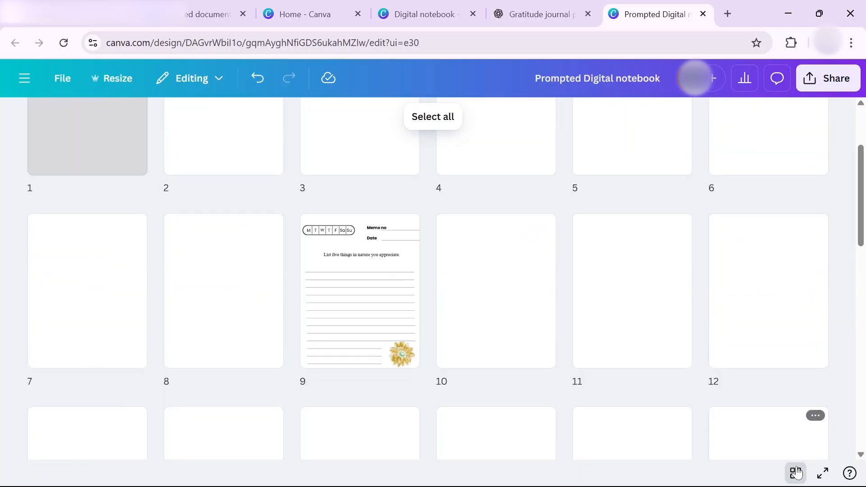
{"action": "left_click_drag", "start_coordinate": [861, 187], "coordinate": [860, 82]}
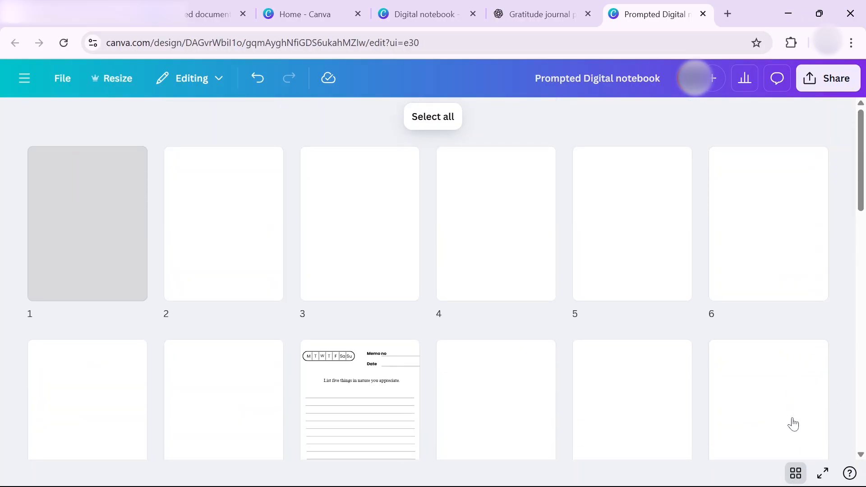
{"action": "left_click", "coordinate": [795, 472]}
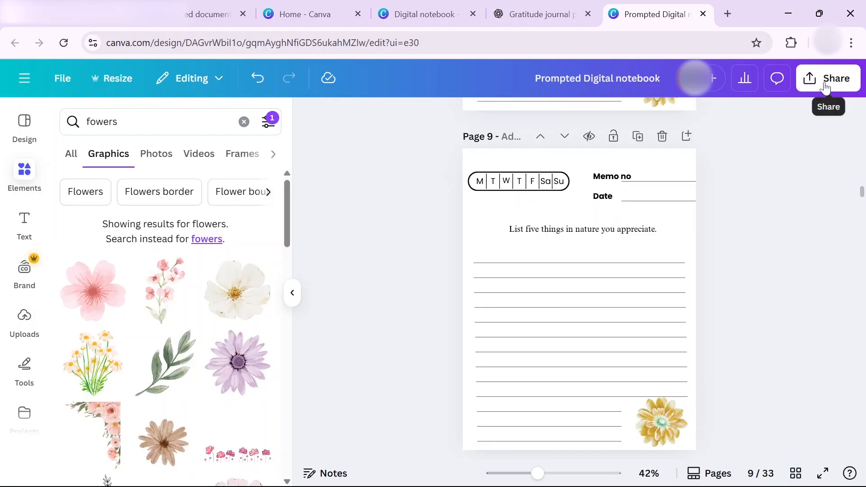
Step: Download pages 1–33 of the notebook as a PDF Print file with the RGB color profile and dismiss the received-file notification
{"action": "left_click", "coordinate": [824, 85]}
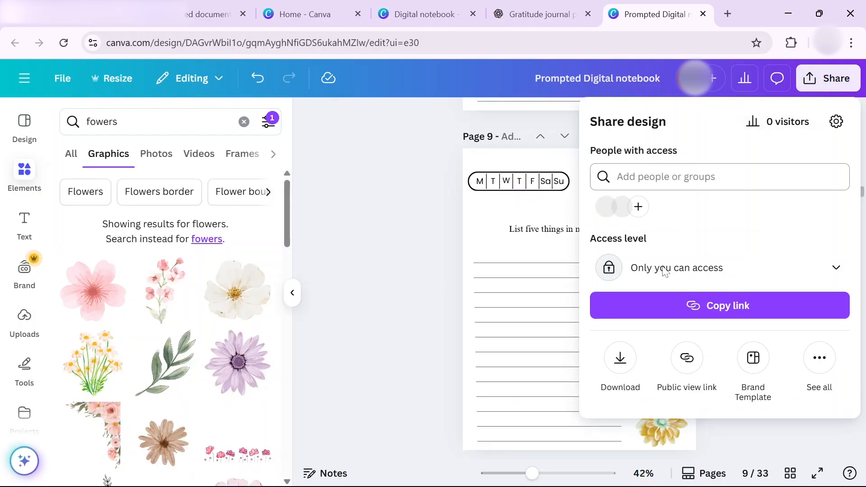
{"action": "left_click", "coordinate": [619, 357]}
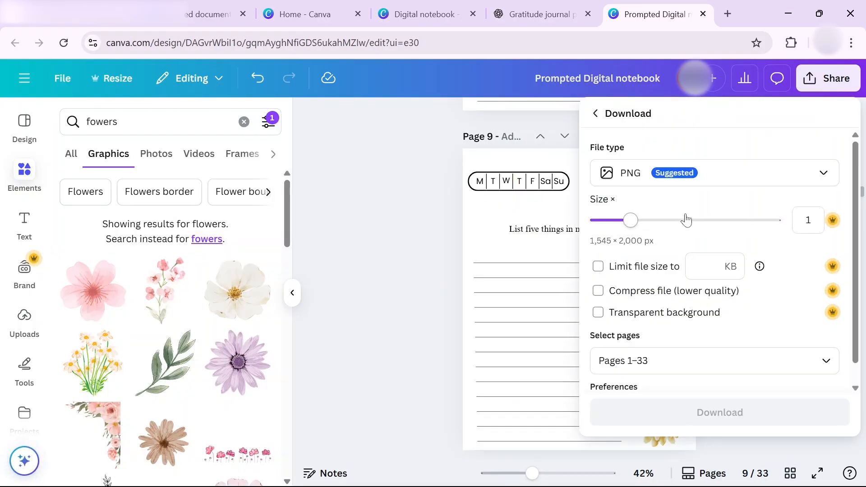
{"action": "left_click", "coordinate": [667, 175]}
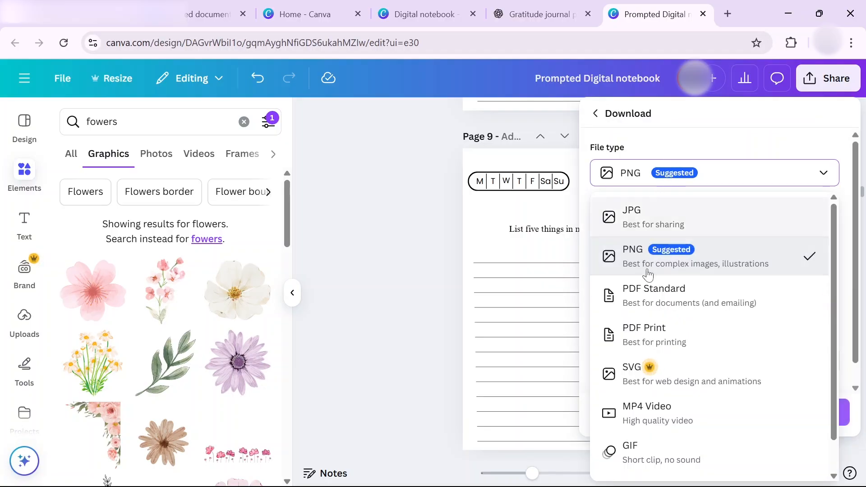
{"action": "left_click", "coordinate": [652, 335]}
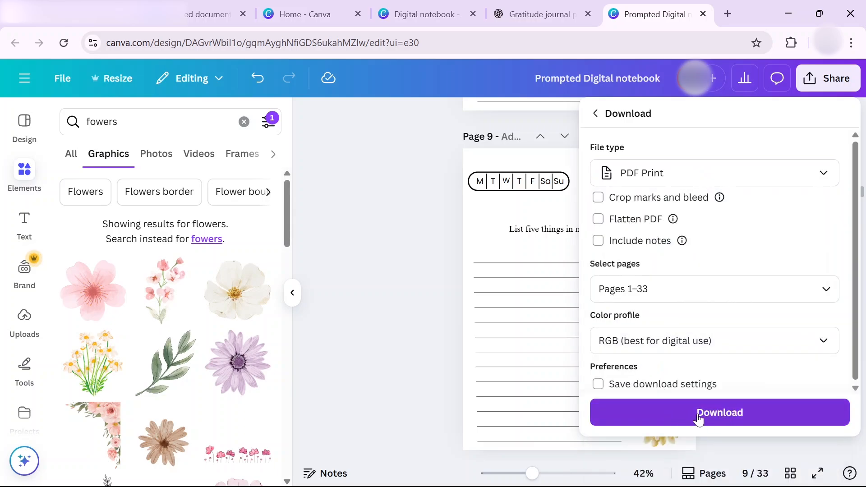
{"action": "left_click", "coordinate": [698, 417]}
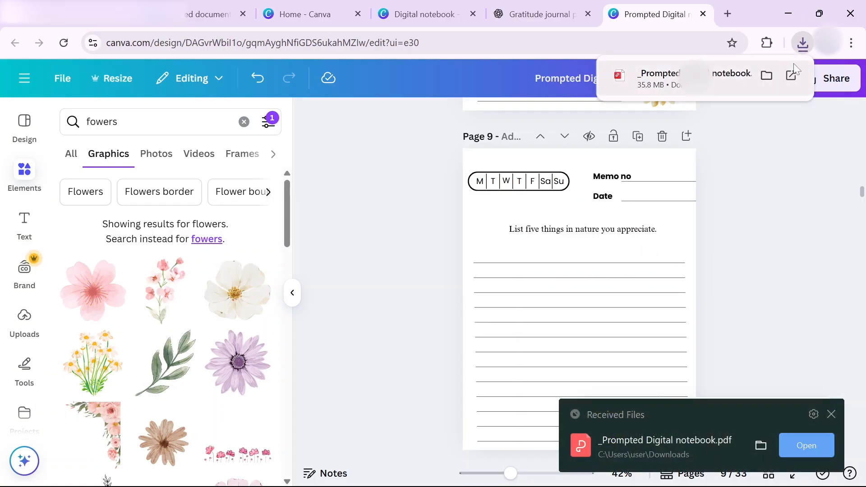
{"action": "left_click", "coordinate": [832, 414]}
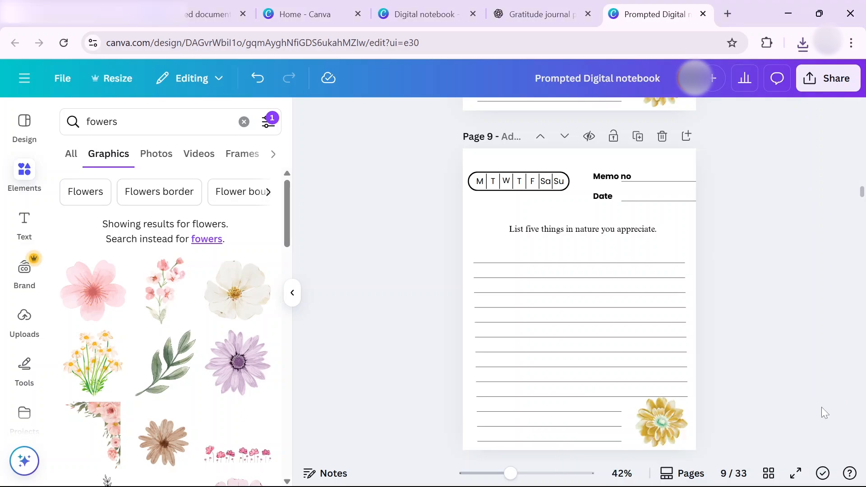